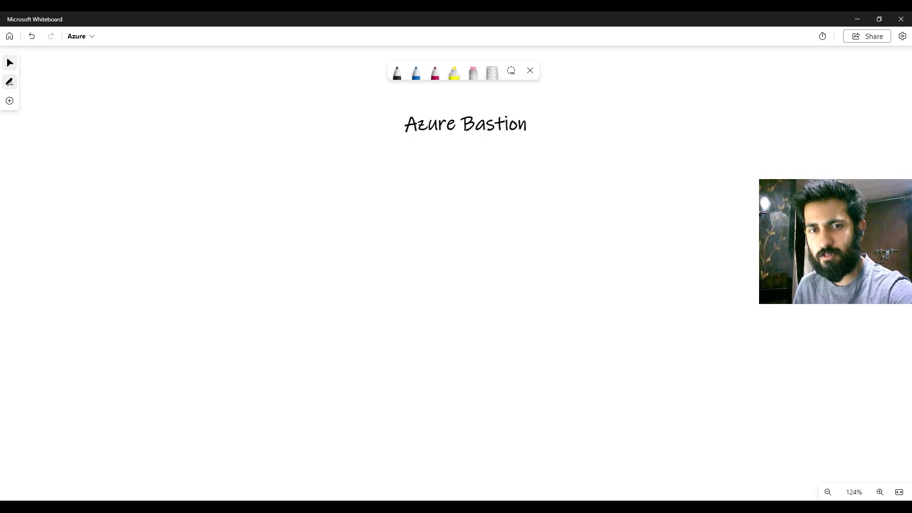
# Step: Handwrite "PaaS" in crimson below the title, with a long blue arrow beside it pointing to a blue "VM"
pyautogui.click(434, 74)
pyautogui.moveTo(153, 259)
pyautogui.mouseDown()
pyautogui.moveTo(153, 235)
pyautogui.moveTo(189, 256)
pyautogui.moveTo(220, 254)
pyautogui.mouseUp()
pyautogui.click(416, 72)
pyautogui.moveTo(325, 246); pyautogui.dragTo(549, 253)
pyautogui.moveTo(599, 233); pyautogui.dragTo(638, 245)
# Step: Handwrite "PIP x" in crimson above "VM" and underline the "Azure Bastion" title in the same colour
pyautogui.click(435, 72)
pyautogui.moveTo(602, 202)
pyautogui.mouseDown()
pyautogui.moveTo(601, 190)
pyautogui.moveTo(603, 200)
pyautogui.moveTo(632, 198)
pyautogui.mouseUp()
pyautogui.moveTo(642, 195); pyautogui.dragTo(642, 204)
pyautogui.click(654, 202)
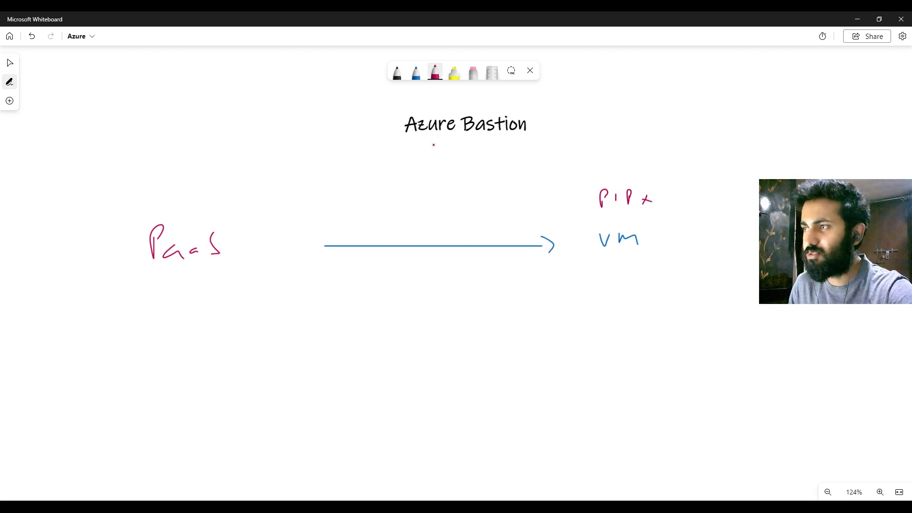
pyautogui.moveTo(408, 143); pyautogui.dragTo(521, 143)
# Step: Add a blue handwritten arrow bullet reading "RDP, SSH" below the long arrow
pyautogui.click(416, 72)
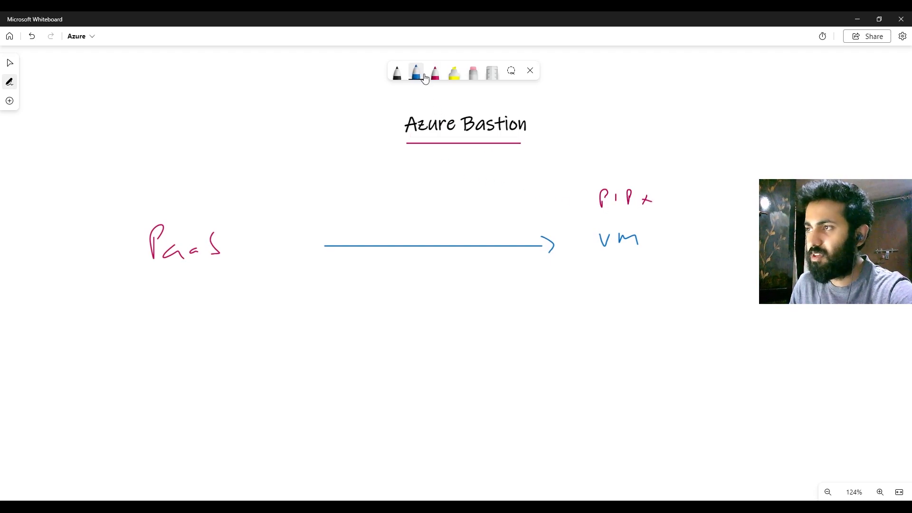
pyautogui.moveTo(318, 311); pyautogui.dragTo(339, 310)
pyautogui.moveTo(336, 305)
pyautogui.mouseDown()
pyautogui.moveTo(341, 316)
pyautogui.moveTo(377, 317)
pyautogui.moveTo(429, 304)
pyautogui.mouseUp()
pyautogui.moveTo(442, 312); pyautogui.dragTo(439, 328)
pyautogui.moveTo(458, 298)
pyautogui.mouseDown()
pyautogui.moveTo(454, 314)
pyautogui.moveTo(496, 301)
pyautogui.moveTo(497, 311)
pyautogui.mouseUp()
pyautogui.click(486, 311)
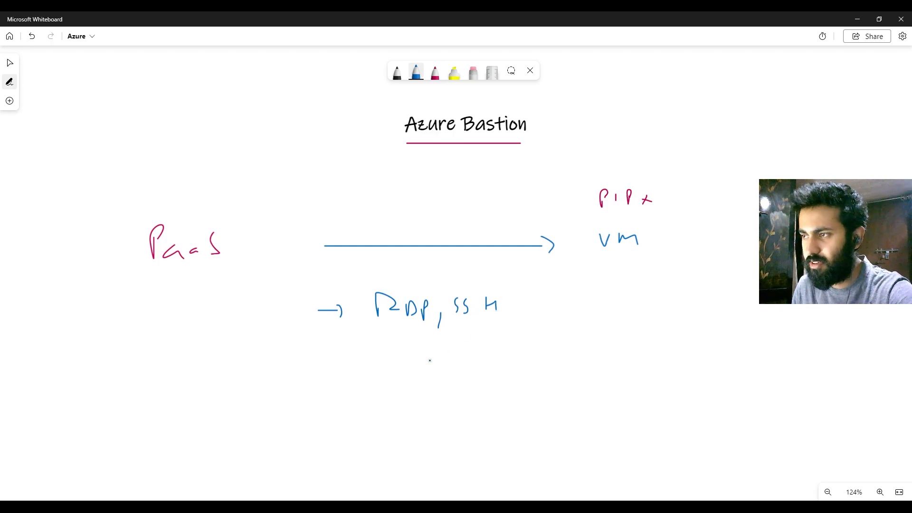
# Step: Add a second blue arrow bullet reading "web brower" and underline "VM" in blue
pyautogui.moveTo(323, 370)
pyautogui.mouseDown()
pyautogui.moveTo(383, 377)
pyautogui.moveTo(403, 365)
pyautogui.moveTo(432, 374)
pyautogui.mouseUp()
pyautogui.moveTo(431, 368)
pyautogui.mouseDown()
pyautogui.moveTo(551, 366)
pyautogui.moveTo(553, 357)
pyautogui.mouseUp()
pyautogui.moveTo(604, 256); pyautogui.dragTo(644, 254)
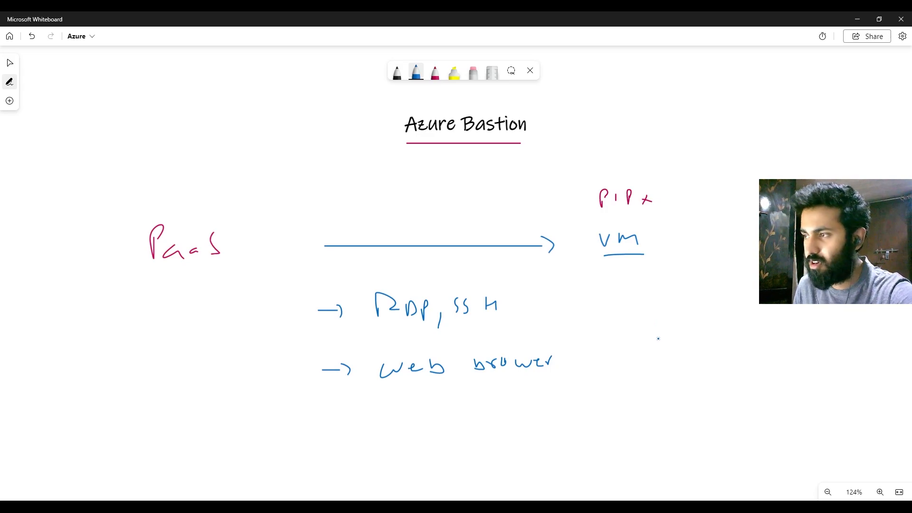
# Step: Handwrite "- HTML 5" in crimson after the web browser bullet
pyautogui.click(436, 73)
pyautogui.moveTo(577, 362)
pyautogui.mouseDown()
pyautogui.moveTo(616, 355)
pyautogui.moveTo(616, 365)
pyautogui.mouseUp()
pyautogui.moveTo(623, 352)
pyautogui.mouseDown()
pyautogui.moveTo(637, 350)
pyautogui.moveTo(637, 370)
pyautogui.mouseUp()
pyautogui.moveTo(646, 365)
pyautogui.mouseDown()
pyautogui.moveTo(649, 352)
pyautogui.moveTo(661, 365)
pyautogui.mouseUp()
pyautogui.moveTo(672, 350)
pyautogui.mouseDown()
pyautogui.moveTo(672, 361)
pyautogui.moveTo(698, 366)
pyautogui.moveTo(718, 347)
pyautogui.mouseUp()
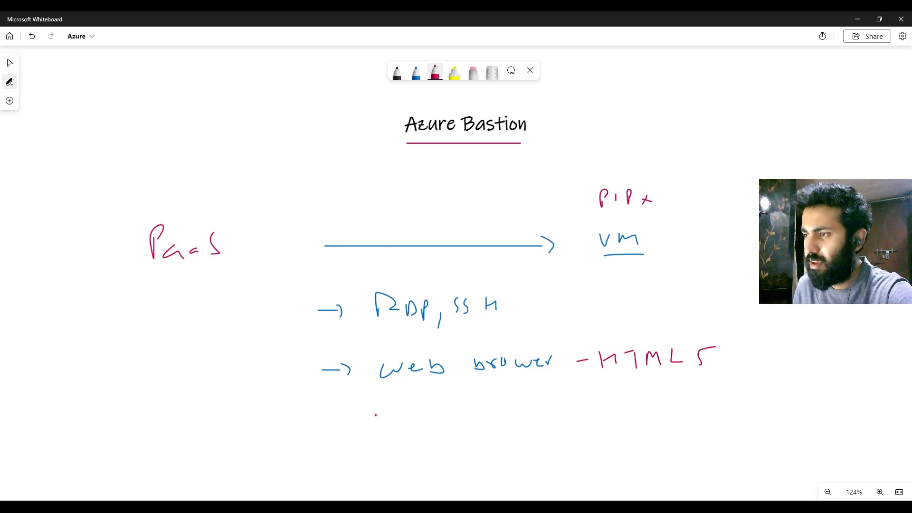
# Step: Add a third blue arrow bullet reading "Portal" under the web browser bullet
pyautogui.click(416, 72)
pyautogui.moveTo(329, 417); pyautogui.dragTo(356, 426)
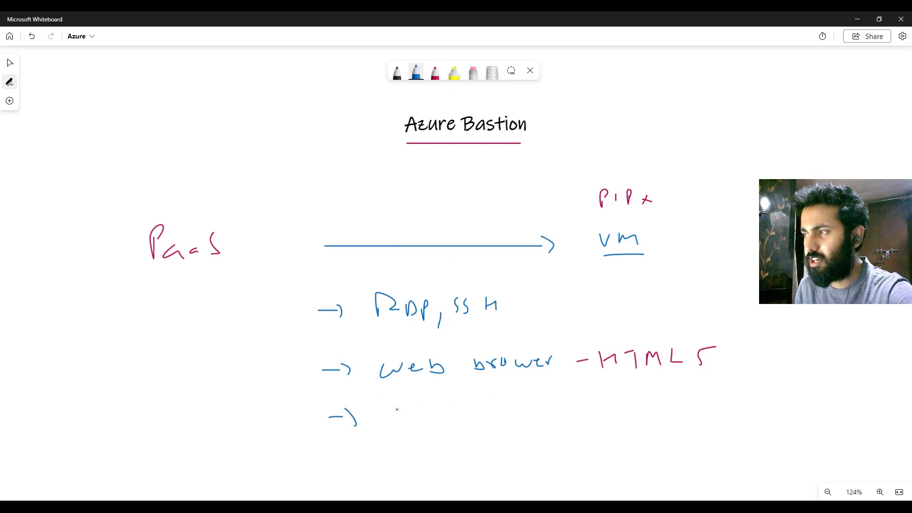
pyautogui.moveTo(396, 408)
pyautogui.mouseDown()
pyautogui.moveTo(397, 430)
pyautogui.moveTo(397, 412)
pyautogui.moveTo(432, 416)
pyautogui.mouseUp()
pyautogui.moveTo(437, 404); pyautogui.dragTo(446, 423)
pyautogui.moveTo(433, 415); pyautogui.dragTo(461, 422)
pyautogui.moveTo(468, 401); pyautogui.dragTo(466, 423)
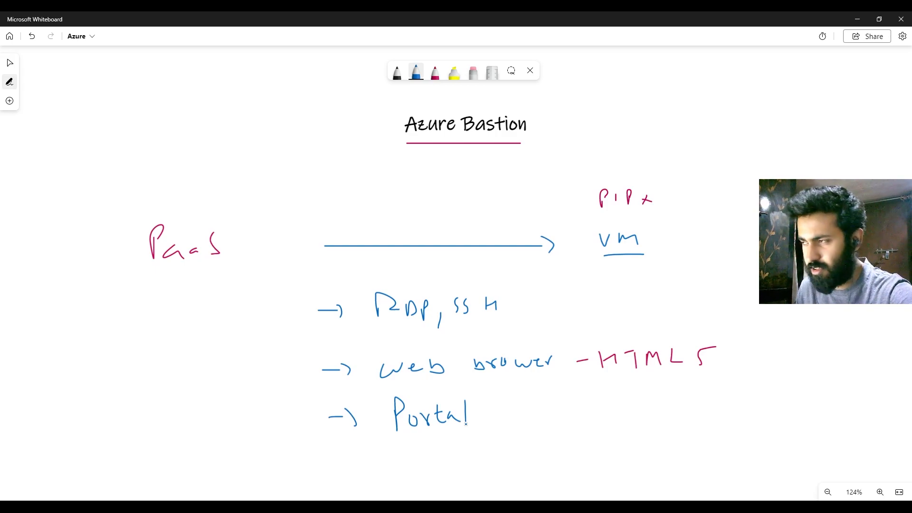
# Step: Add a fourth blue arrow bullet reading "TLS ; HTTPS" under the Portal bullet
pyautogui.scroll(-1, 527, 421)
pyautogui.rightClick(619, 420)
pyautogui.click(417, 85)
pyautogui.click(418, 78)
pyautogui.moveTo(358, 462); pyautogui.dragTo(374, 470)
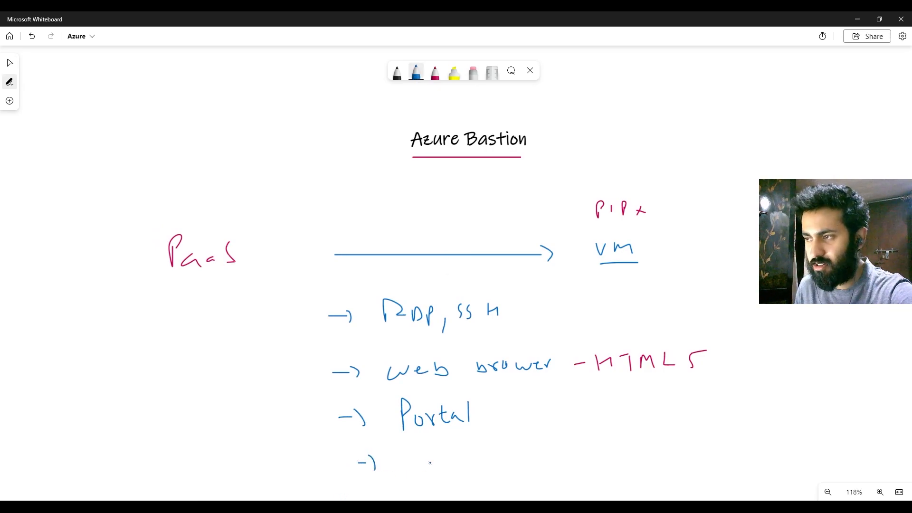
pyautogui.moveTo(413, 455); pyautogui.dragTo(434, 453)
pyautogui.moveTo(428, 454); pyautogui.dragTo(429, 470)
pyautogui.moveTo(442, 454)
pyautogui.mouseDown()
pyautogui.moveTo(442, 468)
pyautogui.moveTo(453, 468)
pyautogui.mouseUp()
pyautogui.moveTo(465, 456)
pyautogui.mouseDown()
pyautogui.moveTo(461, 470)
pyautogui.moveTo(505, 475)
pyautogui.moveTo(546, 465)
pyautogui.moveTo(556, 451)
pyautogui.moveTo(556, 465)
pyautogui.moveTo(573, 450)
pyautogui.mouseUp()
pyautogui.moveTo(569, 450)
pyautogui.mouseDown()
pyautogui.moveTo(570, 468)
pyautogui.moveTo(588, 458)
pyautogui.moveTo(596, 464)
pyautogui.mouseUp()
# Step: Draw a large blue rectangle on the blank canvas area below the notes
pyautogui.rightClick(641, 412)
pyautogui.scroll(-1, 642, 411)
pyautogui.click(654, 421)
pyautogui.moveTo(686, 470); pyautogui.dragTo(643, 425)
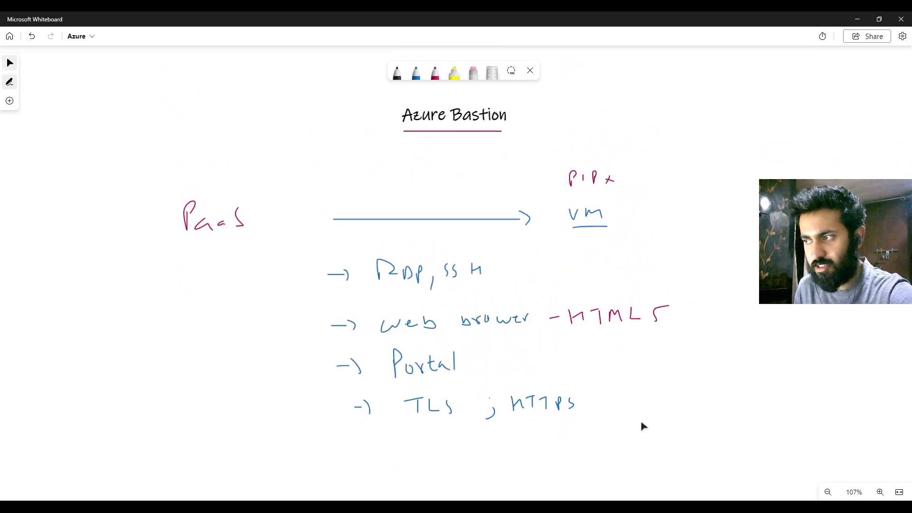
pyautogui.moveTo(573, 443); pyautogui.dragTo(576, 286)
pyautogui.scroll(1, 495, 321)
pyautogui.moveTo(526, 368); pyautogui.dragTo(509, 186)
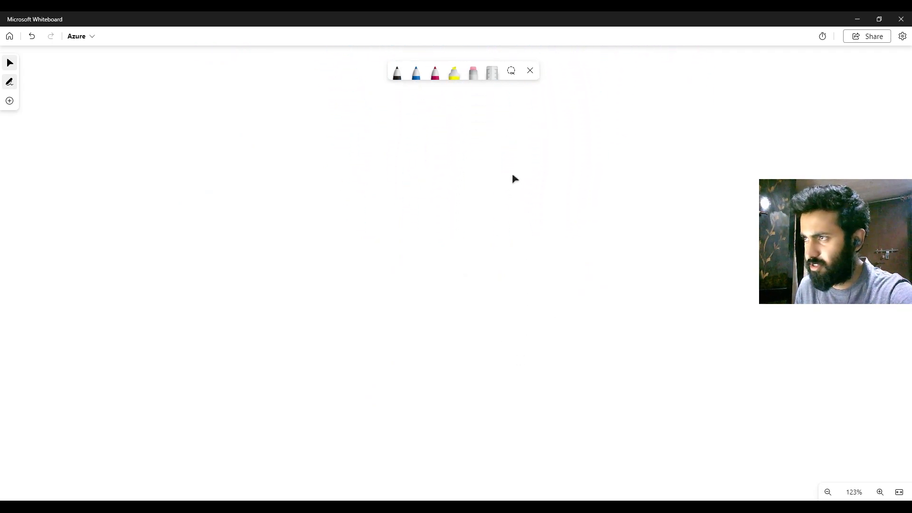
pyautogui.click(416, 72)
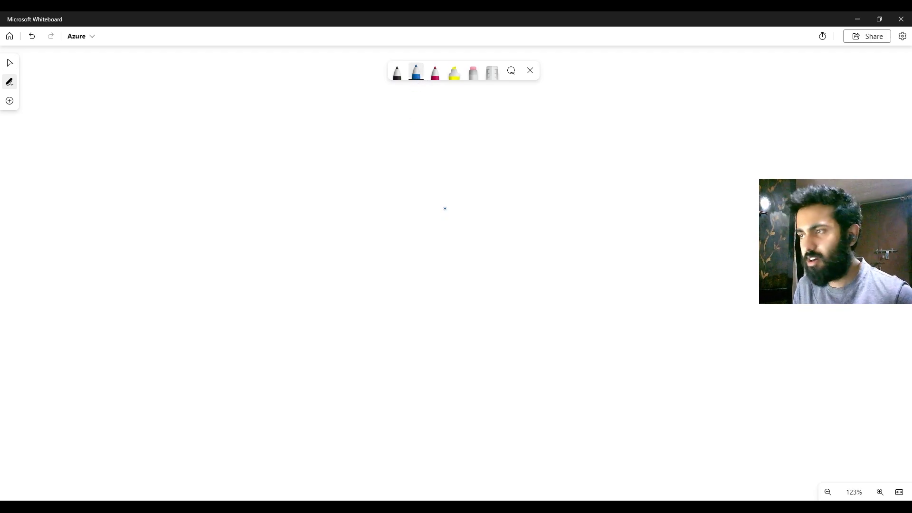
pyautogui.moveTo(434, 171)
pyautogui.mouseDown()
pyautogui.moveTo(446, 317)
pyautogui.moveTo(461, 320)
pyautogui.mouseUp()
pyautogui.moveTo(554, 321)
pyautogui.mouseDown()
pyautogui.moveTo(663, 321)
pyautogui.moveTo(640, 127)
pyautogui.mouseUp()
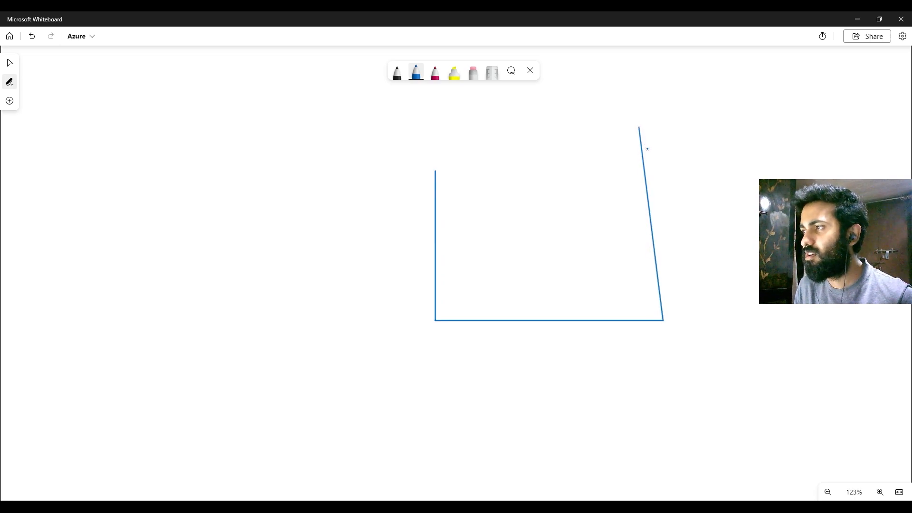
pyautogui.moveTo(658, 169); pyautogui.dragTo(436, 170)
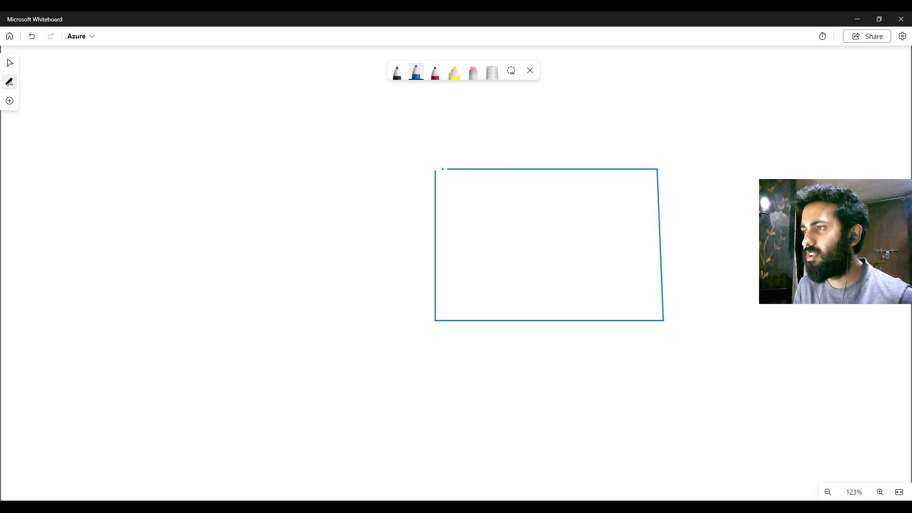
# Step: Draw two smaller blue boxes side by side inside the large rectangle and sketch two black computers in the wider one
pyautogui.moveTo(457, 198)
pyautogui.mouseDown()
pyautogui.moveTo(457, 277)
pyautogui.moveTo(518, 277)
pyautogui.moveTo(513, 197)
pyautogui.moveTo(463, 196)
pyautogui.mouseUp()
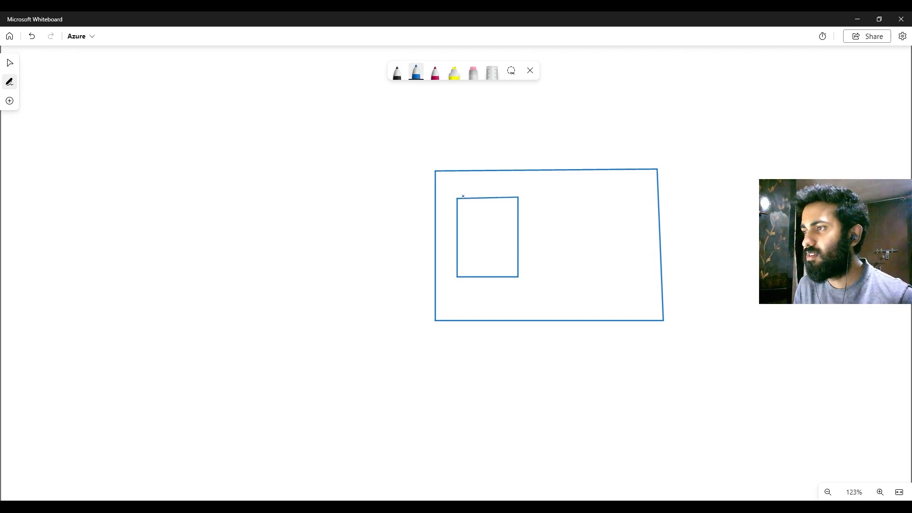
pyautogui.moveTo(544, 205)
pyautogui.mouseDown()
pyautogui.moveTo(548, 276)
pyautogui.moveTo(640, 276)
pyautogui.moveTo(640, 205)
pyautogui.moveTo(544, 204)
pyautogui.moveTo(594, 235)
pyautogui.moveTo(566, 222)
pyautogui.moveTo(579, 246)
pyautogui.moveTo(633, 252)
pyautogui.moveTo(617, 254)
pyautogui.moveTo(628, 257)
pyautogui.mouseUp()
pyautogui.click(396, 71)
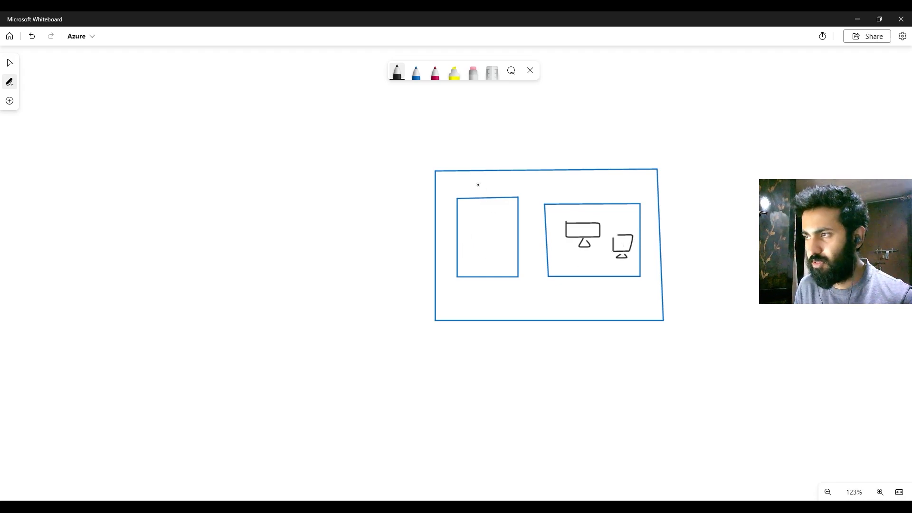
# Step: Handwrite the label "Bstn" in crimson inside the narrower inner box
pyautogui.click(435, 74)
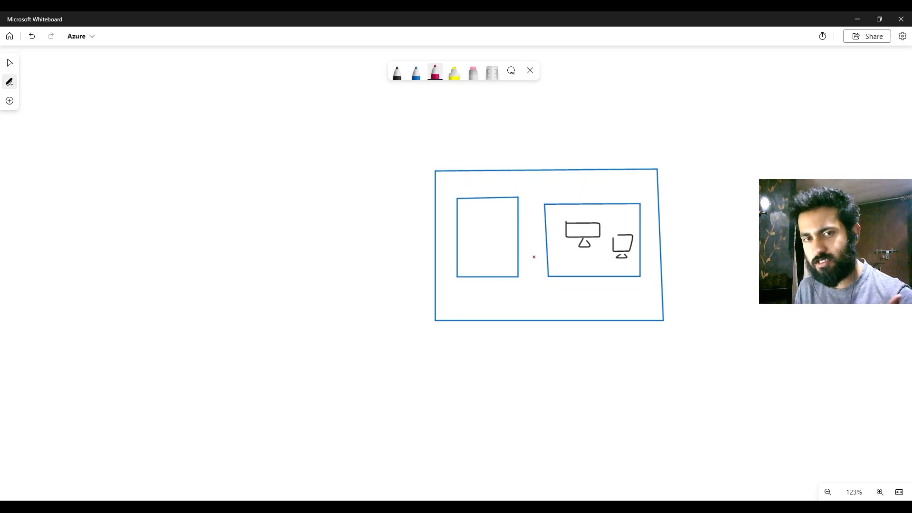
pyautogui.moveTo(471, 232)
pyautogui.mouseDown()
pyautogui.moveTo(471, 248)
pyautogui.moveTo(481, 239)
pyautogui.moveTo(472, 247)
pyautogui.mouseUp()
pyautogui.moveTo(494, 233)
pyautogui.mouseDown()
pyautogui.moveTo(491, 246)
pyautogui.moveTo(515, 242)
pyautogui.mouseUp()
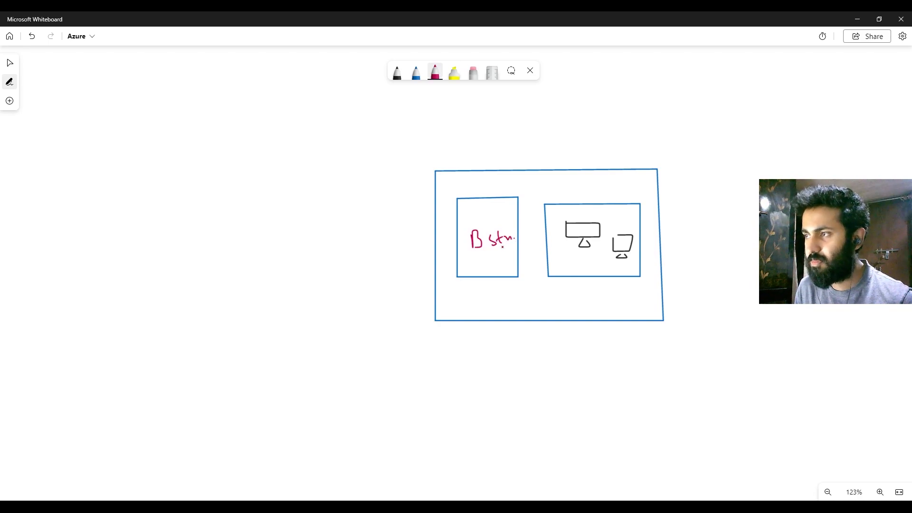
# Step: Sketch a blue client computer outside the network, connected by an arrow to "Bstn", and link "Bstn" to both inner computers
pyautogui.click(417, 72)
pyautogui.moveTo(195, 234)
pyautogui.mouseDown()
pyautogui.moveTo(186, 267)
pyautogui.moveTo(207, 226)
pyautogui.mouseUp()
pyautogui.moveTo(205, 278)
pyautogui.mouseDown()
pyautogui.moveTo(218, 284)
pyautogui.moveTo(349, 235)
pyautogui.moveTo(471, 236)
pyautogui.moveTo(465, 247)
pyautogui.moveTo(558, 231)
pyautogui.moveTo(519, 247)
pyautogui.moveTo(606, 260)
pyautogui.mouseUp()
# Step: Draw a crimson arrow down from the inner connections labelled "Private", and write "TLS" above the client's connection to "Bstn"
pyautogui.click(434, 72)
pyautogui.moveTo(533, 248)
pyautogui.mouseDown()
pyautogui.moveTo(540, 342)
pyautogui.moveTo(551, 341)
pyautogui.mouseUp()
pyautogui.moveTo(526, 396); pyautogui.dragTo(523, 360)
pyautogui.moveTo(534, 377)
pyautogui.mouseDown()
pyautogui.moveTo(542, 387)
pyautogui.moveTo(576, 374)
pyautogui.mouseUp()
pyautogui.moveTo(582, 363)
pyautogui.mouseDown()
pyautogui.moveTo(581, 376)
pyautogui.moveTo(594, 371)
pyautogui.moveTo(559, 378)
pyautogui.mouseUp()
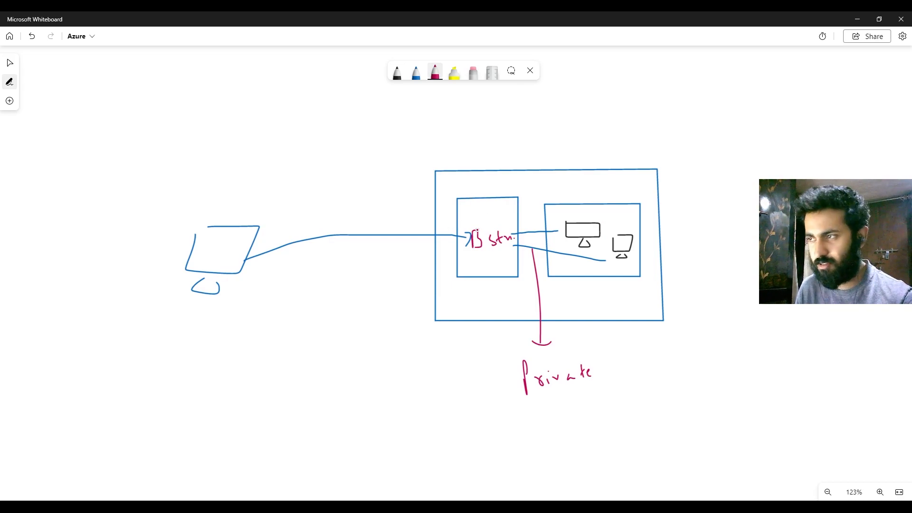
pyautogui.moveTo(475, 227); pyautogui.dragTo(484, 232)
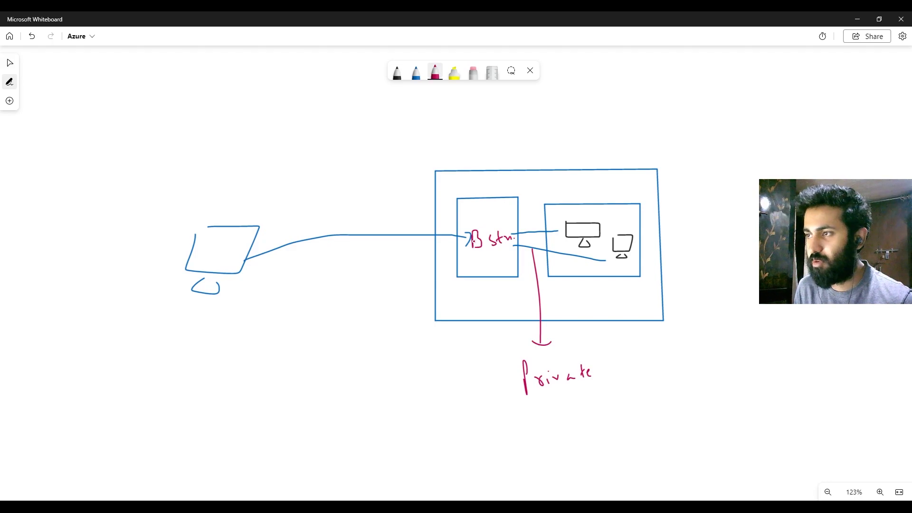
pyautogui.moveTo(329, 218)
pyautogui.mouseDown()
pyautogui.moveTo(347, 217)
pyautogui.moveTo(339, 230)
pyautogui.moveTo(366, 228)
pyautogui.mouseUp()
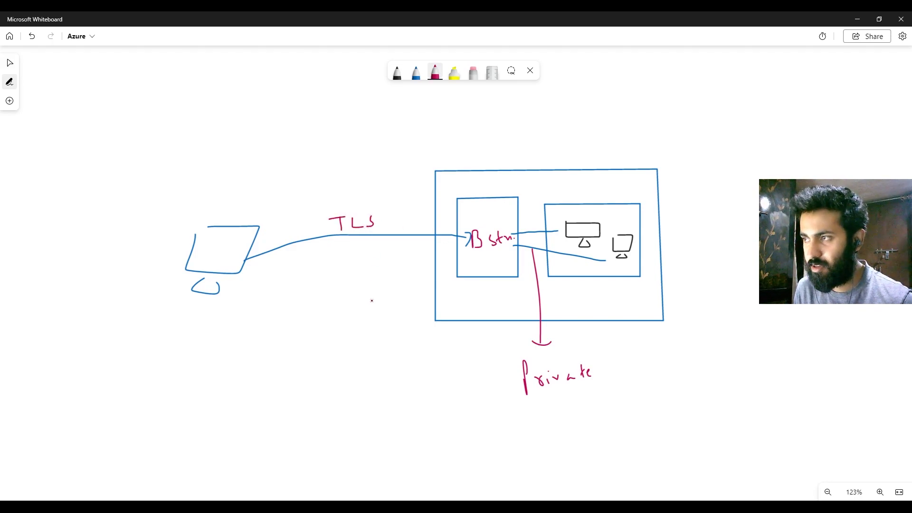
# Step: Change the crimson pen to green and draw a second network rectangle beside the blue one, with a smaller green box inside
pyautogui.click(416, 72)
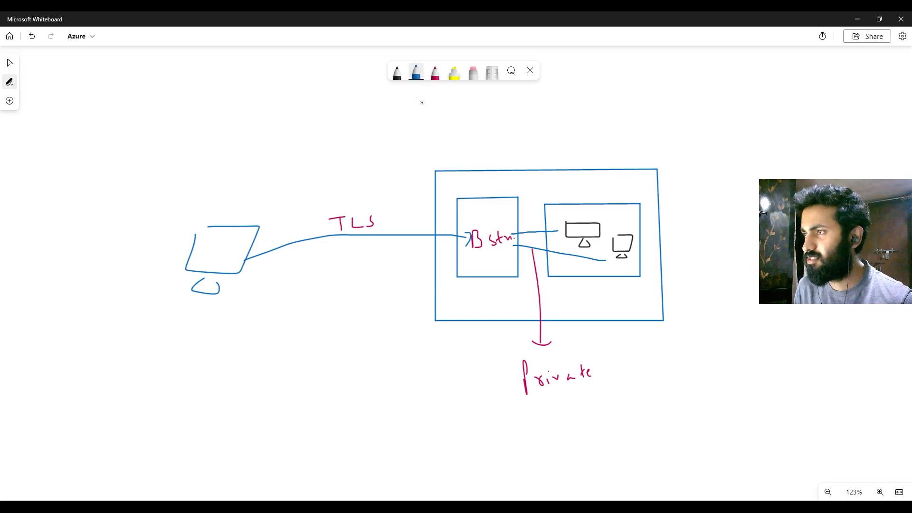
pyautogui.click(435, 72)
pyautogui.click(435, 72)
pyautogui.click(401, 202)
pyautogui.click(435, 72)
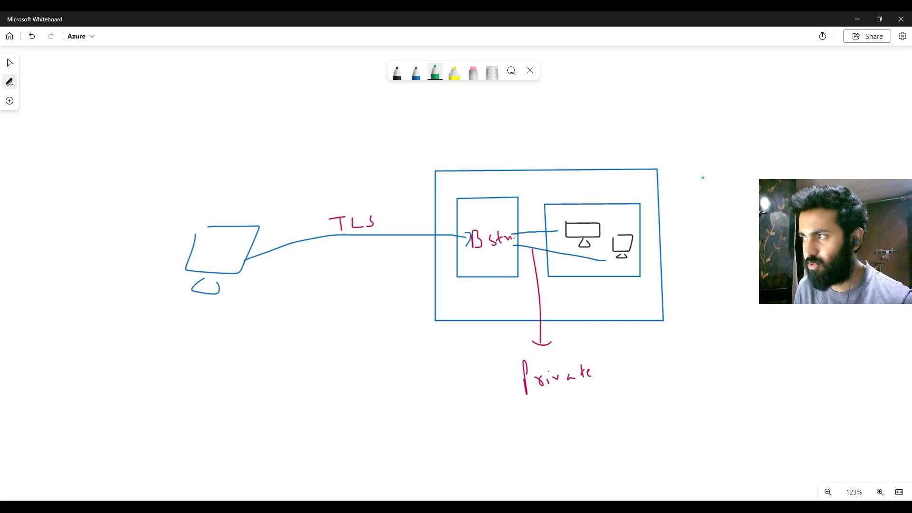
pyautogui.moveTo(705, 169)
pyautogui.mouseDown()
pyautogui.moveTo(708, 312)
pyautogui.moveTo(865, 315)
pyautogui.mouseUp()
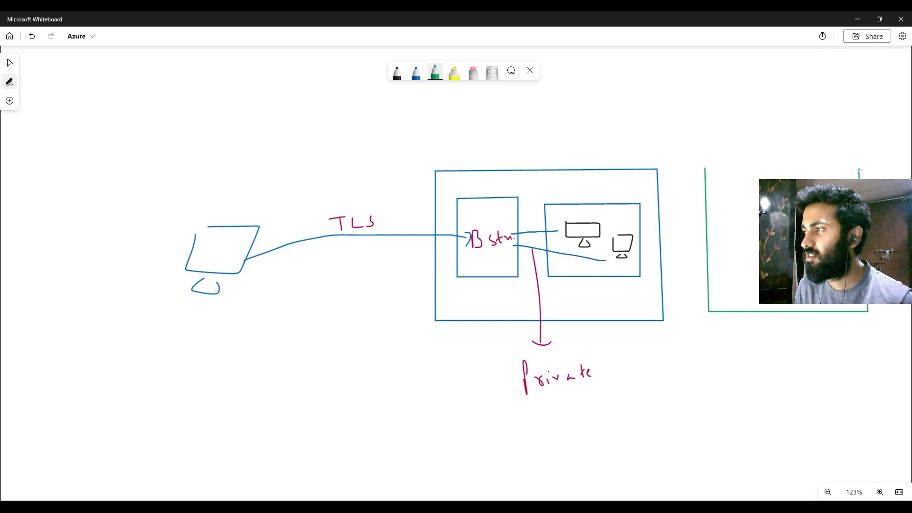
pyautogui.moveTo(859, 168); pyautogui.dragTo(705, 168)
pyautogui.moveTo(731, 199)
pyautogui.mouseDown()
pyautogui.moveTo(732, 210)
pyautogui.moveTo(808, 266)
pyautogui.moveTo(715, 206)
pyautogui.moveTo(759, 267)
pyautogui.mouseUp()
pyautogui.hotkey('ctrl', 'z')
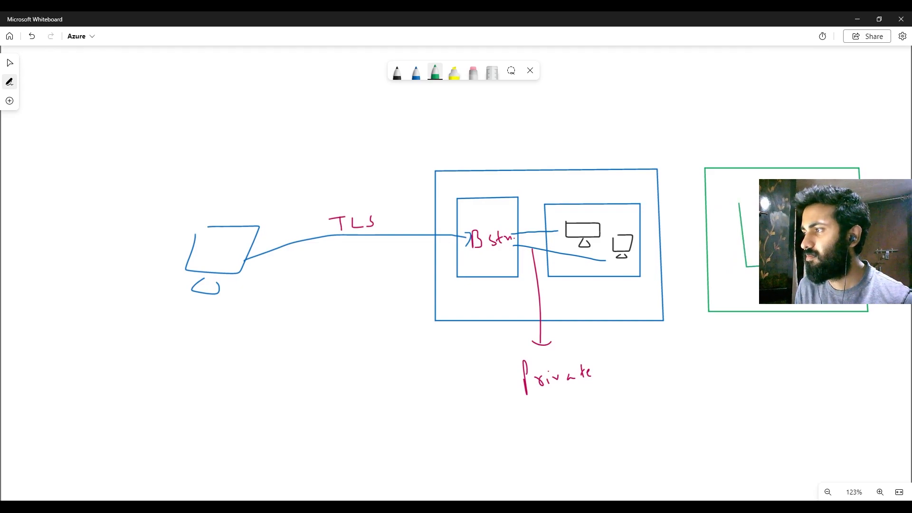
pyautogui.moveTo(752, 202); pyautogui.dragTo(739, 202)
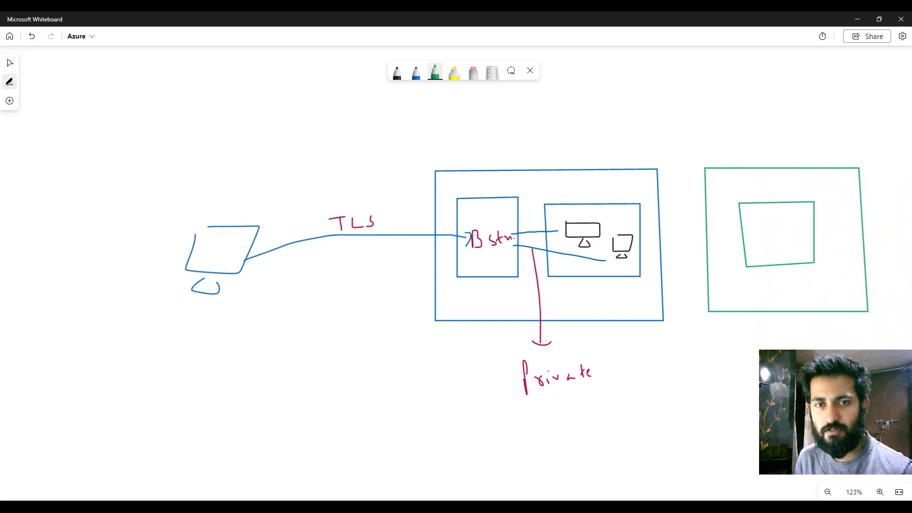
# Step: Sketch a small blue computer inside the inner green box
pyautogui.rightClick(757, 195)
pyautogui.press('Escape')
pyautogui.click(416, 72)
pyautogui.moveTo(772, 223)
pyautogui.mouseDown()
pyautogui.moveTo(797, 238)
pyautogui.moveTo(773, 220)
pyautogui.moveTo(785, 244)
pyautogui.mouseUp()
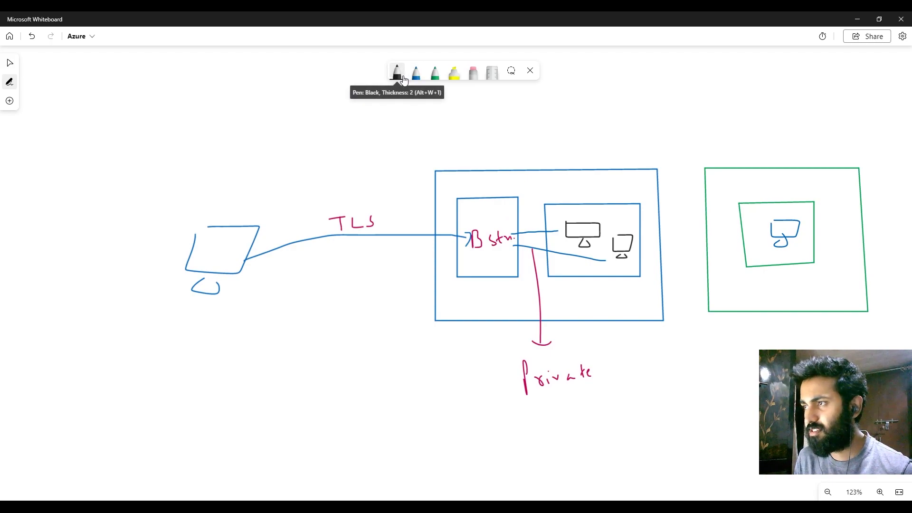
# Step: Change the green pen back to crimson and draw a curved arrow from "Bstn" to the computer in the green network
pyautogui.click(435, 72)
pyautogui.click(424, 157)
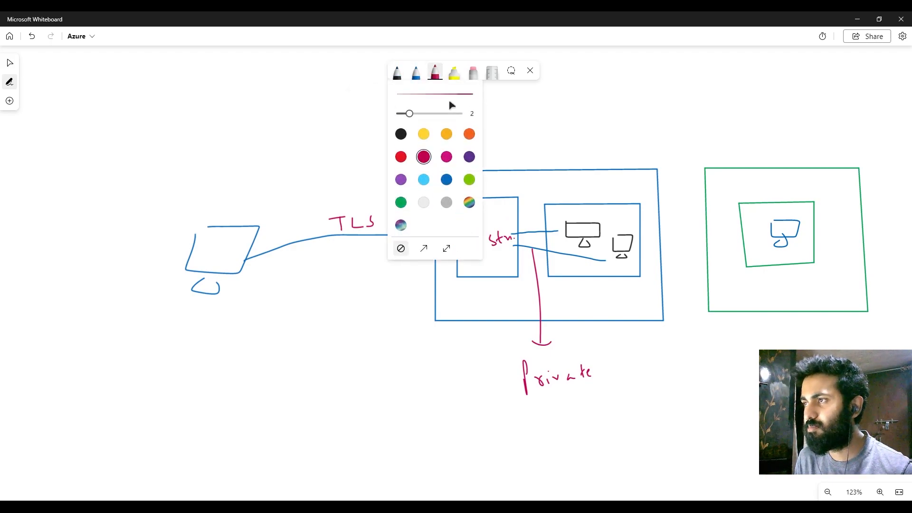
pyautogui.click(435, 69)
pyautogui.moveTo(502, 259)
pyautogui.mouseDown()
pyautogui.moveTo(580, 296)
pyautogui.moveTo(714, 273)
pyautogui.moveTo(762, 241)
pyautogui.mouseUp()
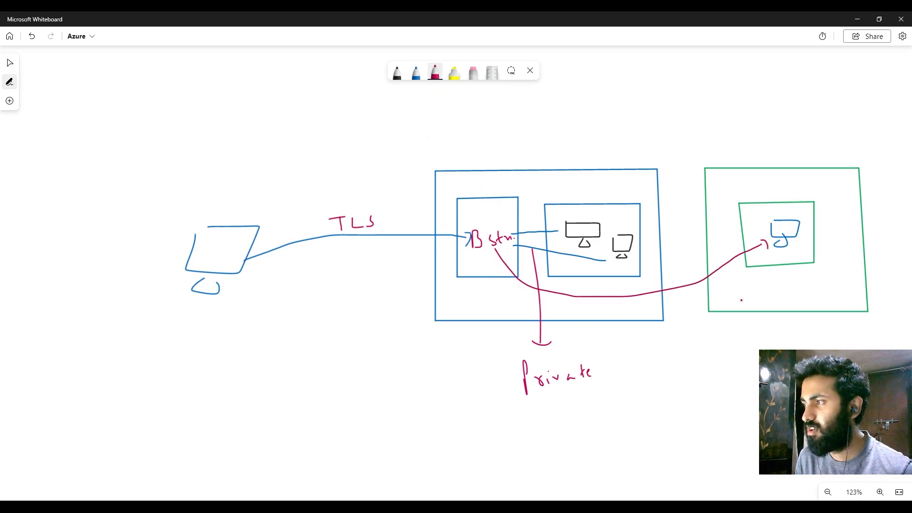
# Step: Draw a crimson double-headed arrow between the blue and green networks, with a downward arrow labelled "Peered"
pyautogui.moveTo(674, 309); pyautogui.dragTo(723, 304)
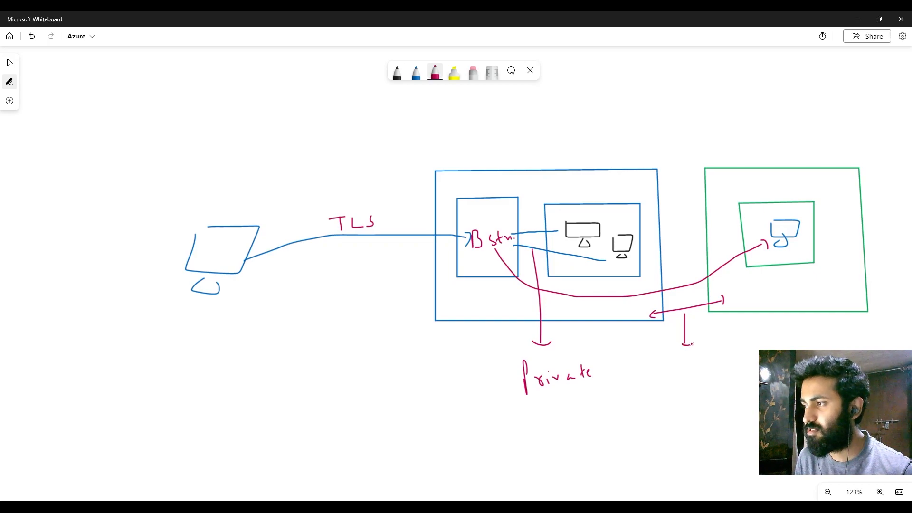
pyautogui.moveTo(672, 361)
pyautogui.mouseDown()
pyautogui.moveTo(675, 375)
pyautogui.moveTo(702, 385)
pyautogui.moveTo(739, 380)
pyautogui.mouseUp()
pyautogui.click(717, 380)
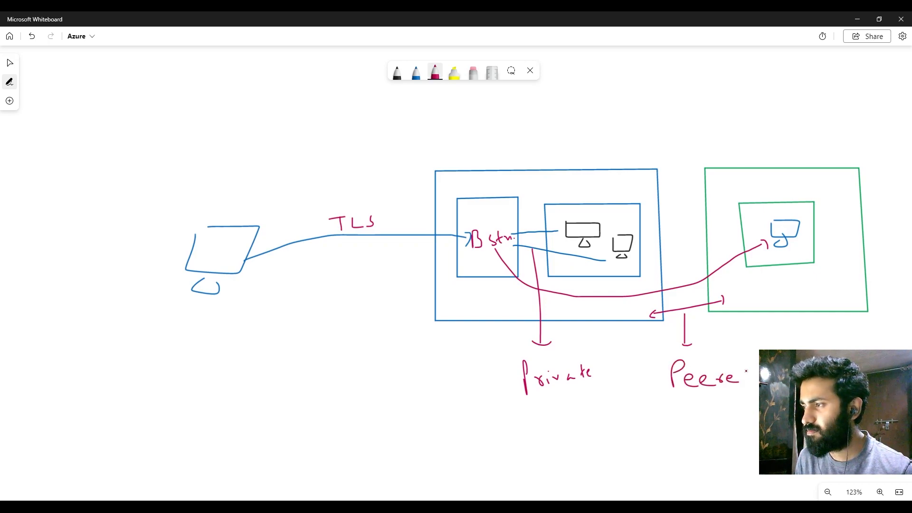
# Step: Add a text box reading "LAB:" on the blank canvas area below the network diagram
pyautogui.rightClick(731, 415)
pyautogui.moveTo(641, 436); pyautogui.dragTo(558, 428)
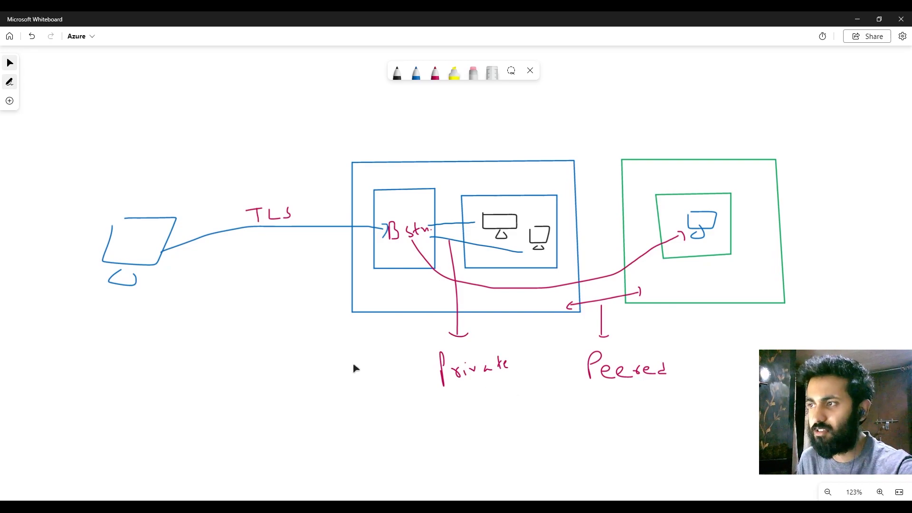
pyautogui.moveTo(582, 414)
pyautogui.mouseDown()
pyautogui.moveTo(546, 392)
pyautogui.moveTo(523, 401)
pyautogui.mouseUp()
pyautogui.scroll(-1, 545, 392)
pyautogui.scroll(1, 546, 392)
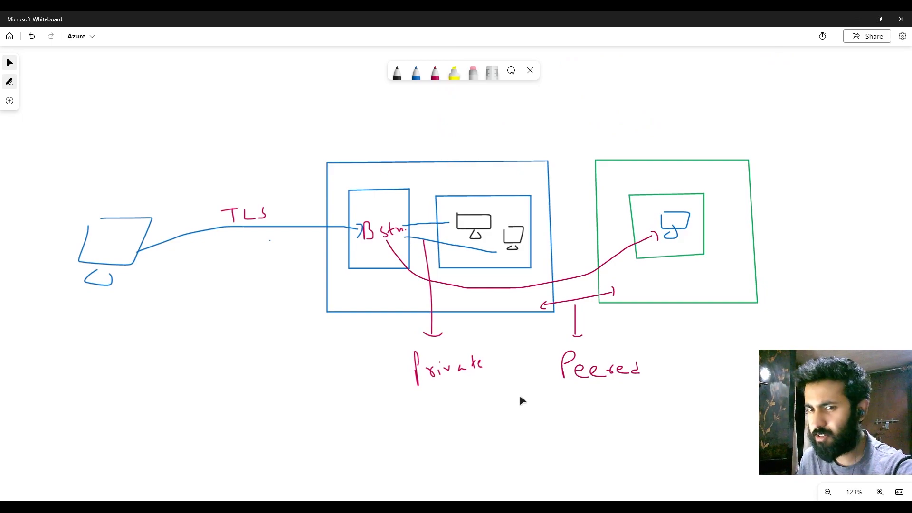
pyautogui.moveTo(522, 401); pyautogui.dragTo(513, 308)
pyautogui.moveTo(515, 392)
pyautogui.mouseDown()
pyautogui.moveTo(529, 242)
pyautogui.moveTo(513, 230)
pyautogui.mouseUp()
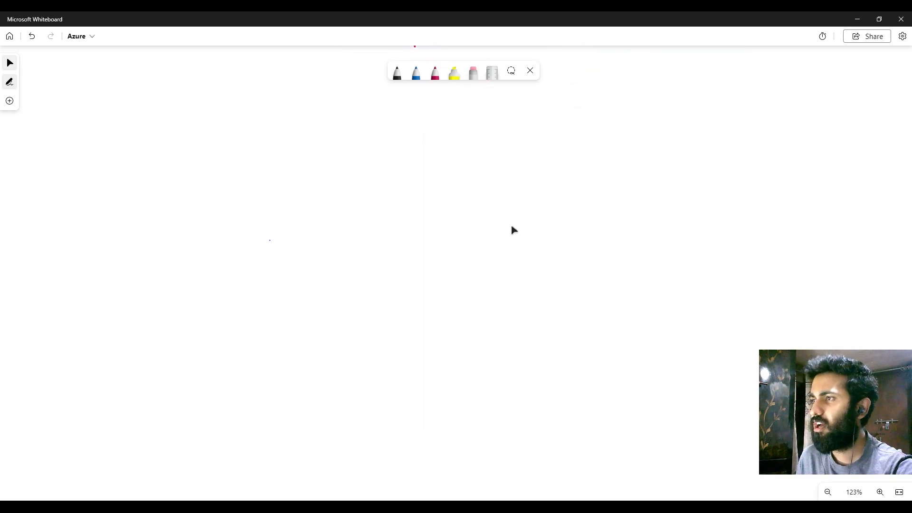
pyautogui.rightClick(132, 156)
pyautogui.click(155, 180)
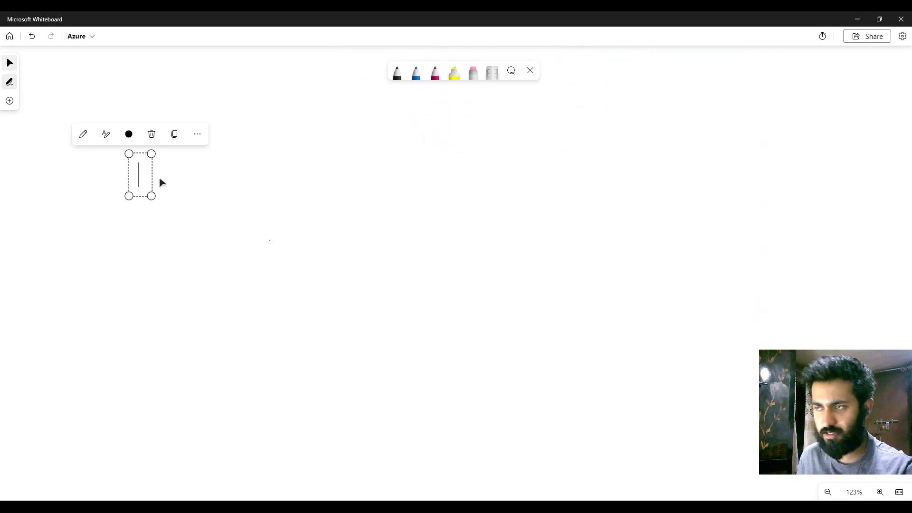
pyautogui.write('LAB:')
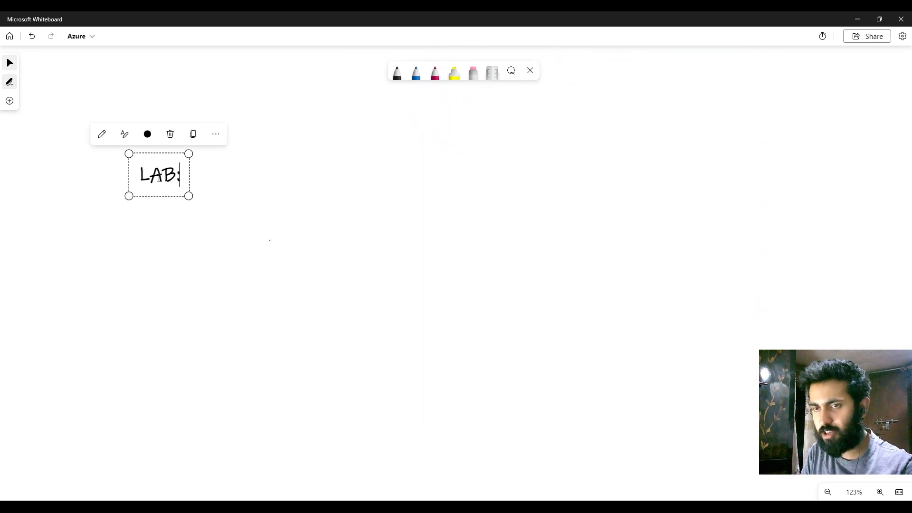
# Step: Move the "LAB:" text slightly up and to the left on the canvas
pyautogui.click(377, 232)
pyautogui.moveTo(143, 174); pyautogui.dragTo(139, 167)
pyautogui.click(426, 123)
# Step: Draw a large blue rectangle beside the "LAB:" text, with two smaller blue boxes side by side inside it
pyautogui.click(414, 79)
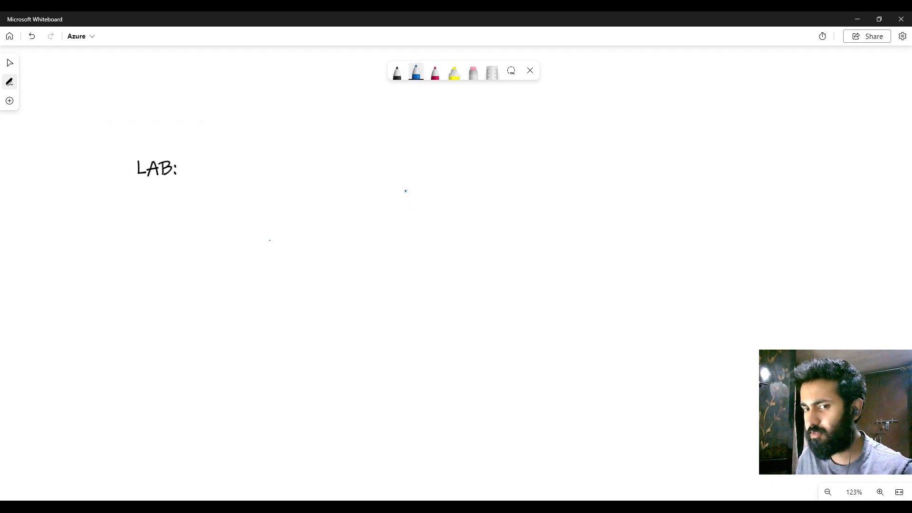
pyautogui.click(400, 179)
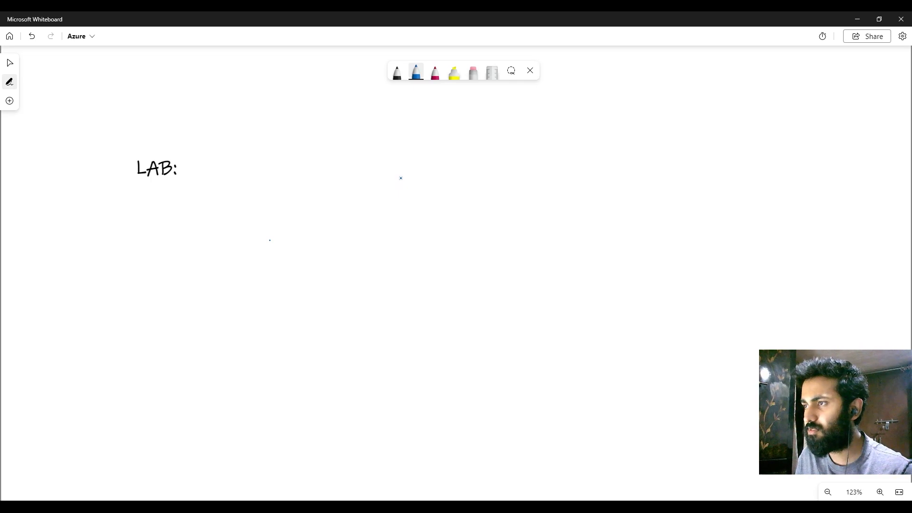
pyautogui.moveTo(401, 179)
pyautogui.mouseDown()
pyautogui.moveTo(404, 278)
pyautogui.moveTo(689, 278)
pyautogui.moveTo(689, 139)
pyautogui.moveTo(401, 141)
pyautogui.moveTo(421, 251)
pyautogui.moveTo(508, 251)
pyautogui.moveTo(504, 164)
pyautogui.moveTo(421, 162)
pyautogui.mouseUp()
pyautogui.moveTo(540, 162)
pyautogui.mouseDown()
pyautogui.moveTo(541, 249)
pyautogui.moveTo(673, 250)
pyautogui.moveTo(670, 164)
pyautogui.moveTo(540, 162)
pyautogui.moveTo(590, 188)
pyautogui.moveTo(560, 184)
pyautogui.moveTo(580, 205)
pyautogui.moveTo(652, 203)
pyautogui.moveTo(617, 183)
pyautogui.moveTo(640, 205)
pyautogui.mouseUp()
# Step: In black ink, sketch two small computers in the right inner box and write "Bstn." in the left one
pyautogui.click(397, 72)
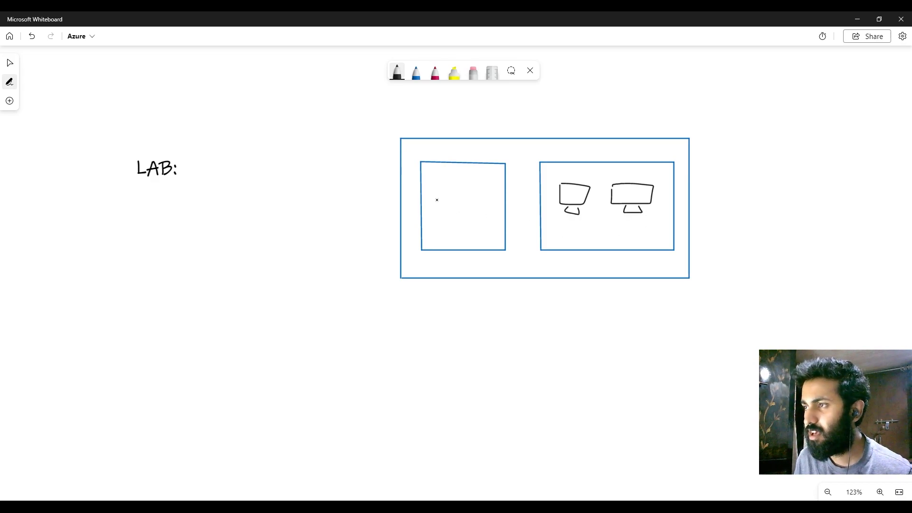
pyautogui.moveTo(437, 194)
pyautogui.mouseDown()
pyautogui.moveTo(437, 210)
pyautogui.moveTo(472, 206)
pyautogui.mouseUp()
pyautogui.moveTo(462, 199); pyautogui.dragTo(490, 201)
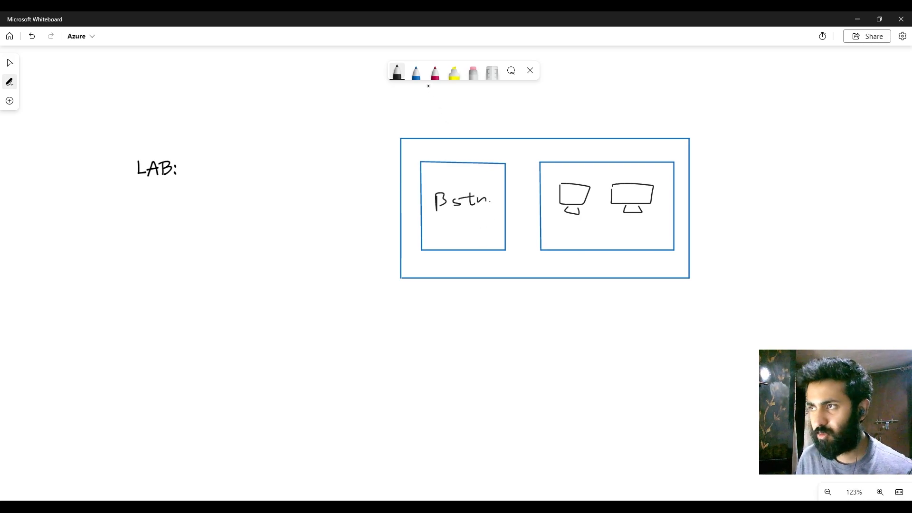
# Step: Draw a crimson arrow from the "Bstn." box down past the outer rectangle
pyautogui.click(435, 72)
pyautogui.moveTo(460, 254); pyautogui.dragTo(462, 310)
pyautogui.rightClick(388, 337)
pyautogui.click(411, 349)
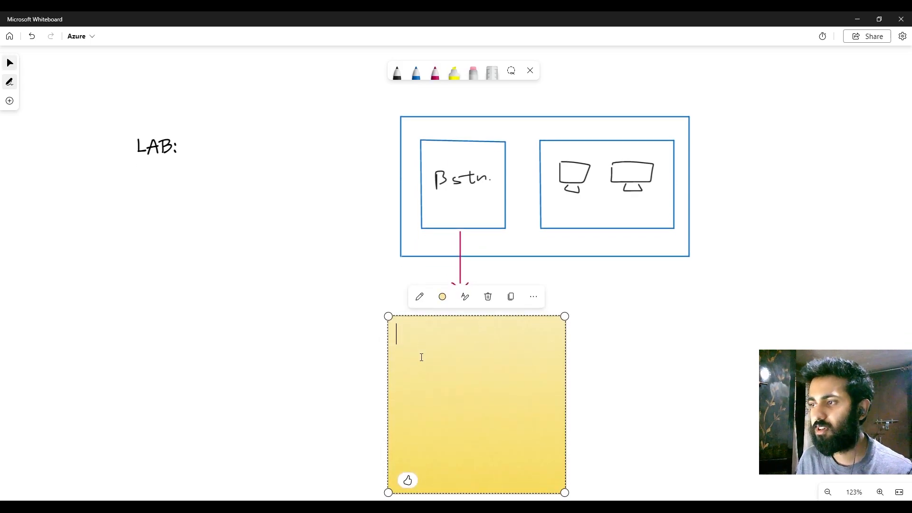
pyautogui.click(488, 296)
# Step: Add a text box reading "AzureBastionSubnet" below the crimson arrow
pyautogui.rightClick(429, 310)
pyautogui.click(464, 336)
pyautogui.write('Azue')
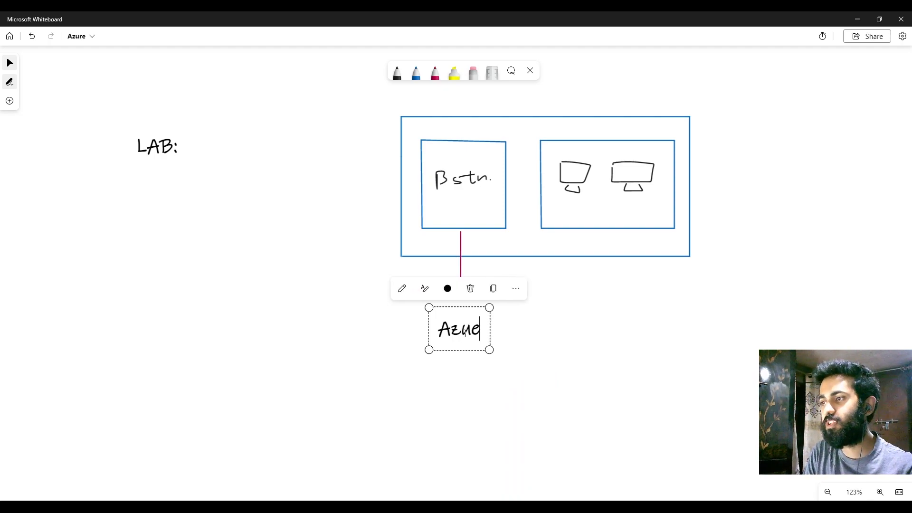
pyautogui.press('BackSpace')
pyautogui.write('re')
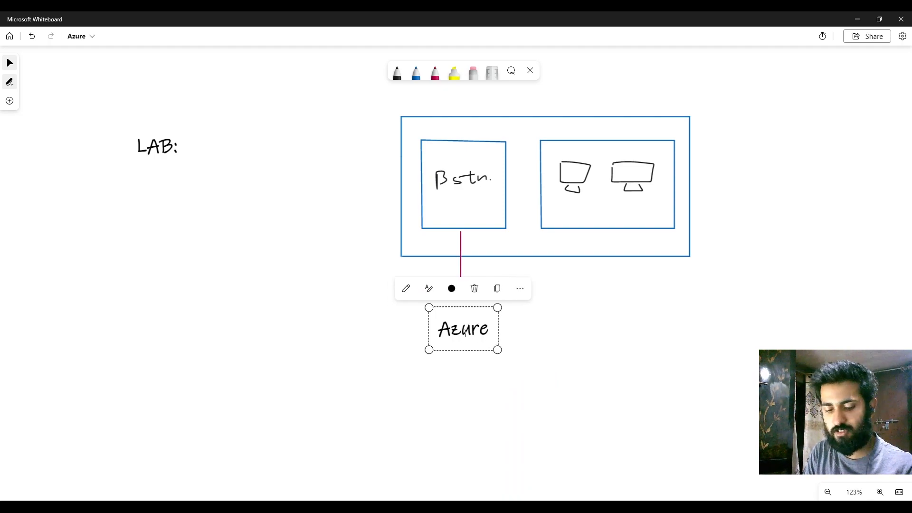
pyautogui.write('BastionSubnet')
pyautogui.click(481, 370)
# Step: Reposition the "AzureBastionSubnet" text so it sits centred just beneath the tip of the crimson arrow
pyautogui.moveTo(497, 341); pyautogui.dragTo(454, 329)
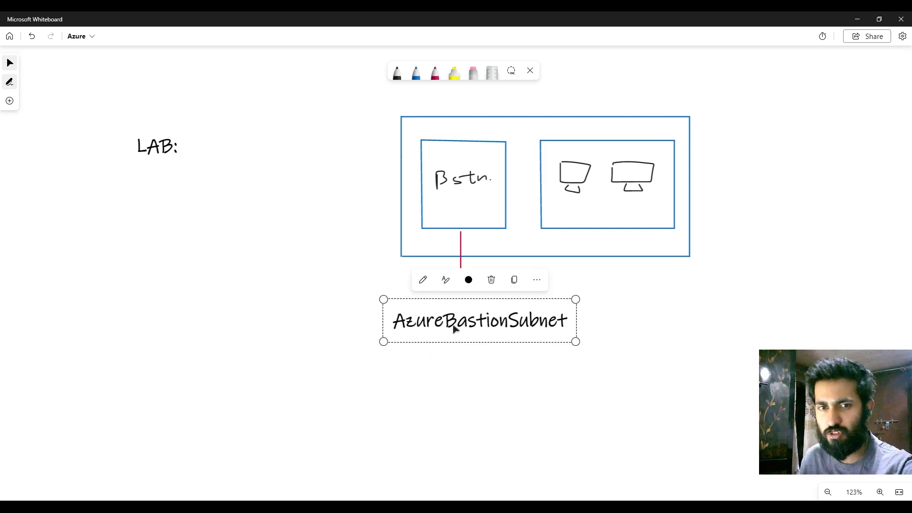
pyautogui.click(487, 364)
pyautogui.moveTo(494, 334); pyautogui.dragTo(493, 327)
pyautogui.click(452, 356)
pyautogui.click(417, 325)
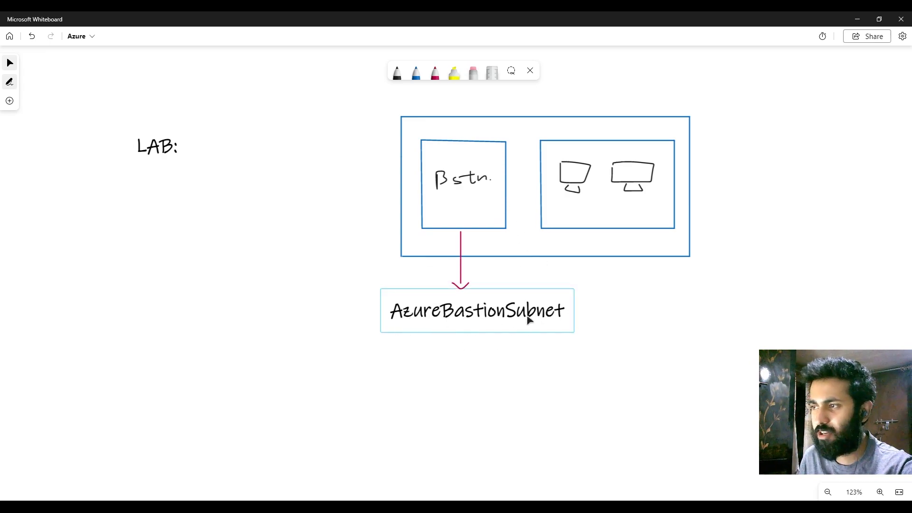
pyautogui.click(487, 376)
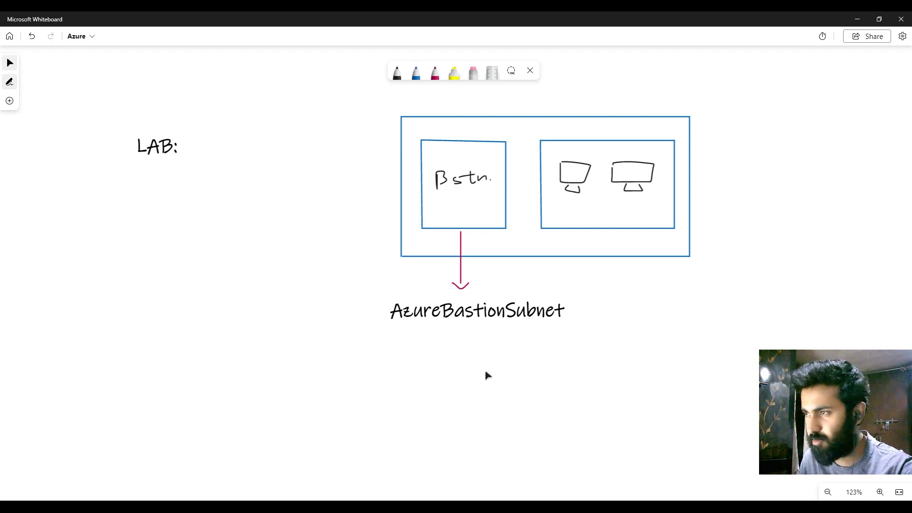
# Step: Draw a bent crimson arrow under "AzureBastionSubnet" and handwrite "/26 or larger" beside it
pyautogui.scroll(2, 352, 251)
pyautogui.click(450, 229)
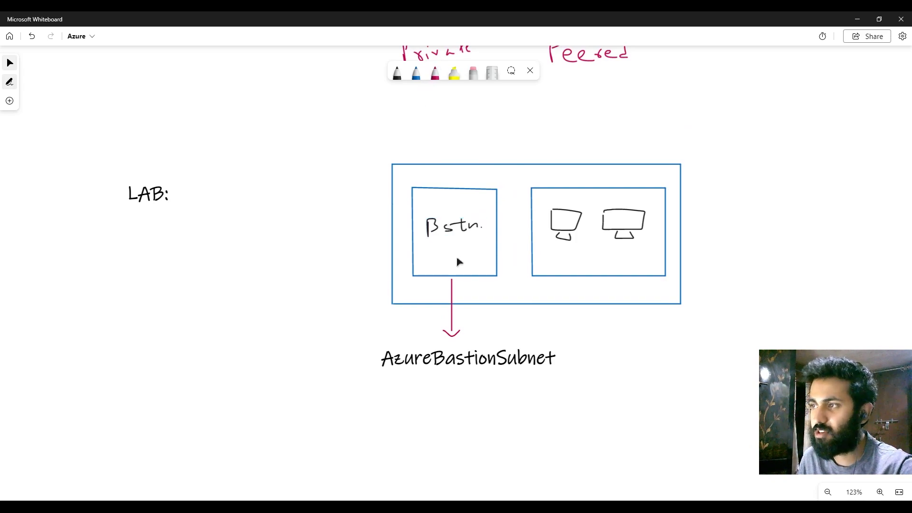
pyautogui.moveTo(322, 244); pyautogui.dragTo(294, 247)
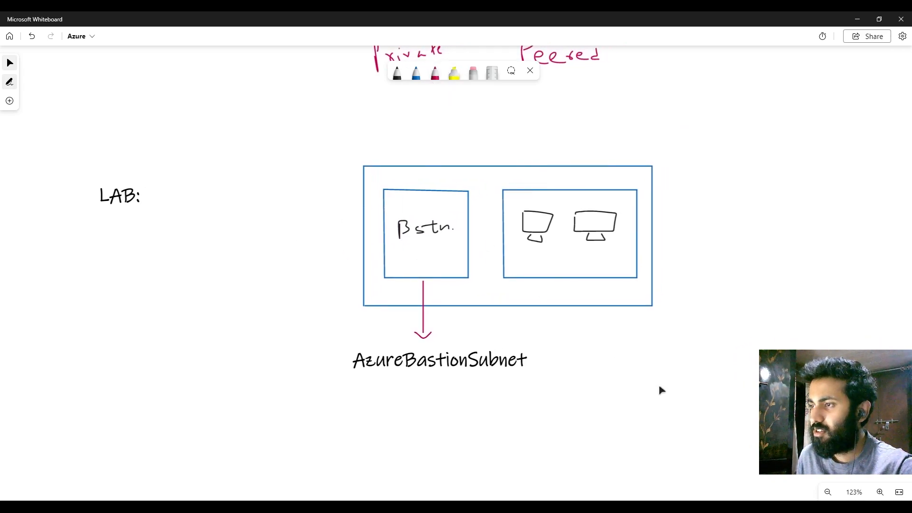
pyautogui.moveTo(659, 387); pyautogui.dragTo(642, 343)
pyautogui.click(434, 75)
pyautogui.moveTo(403, 335); pyautogui.dragTo(443, 374)
pyautogui.moveTo(494, 364)
pyautogui.mouseDown()
pyautogui.moveTo(526, 374)
pyautogui.moveTo(571, 369)
pyautogui.mouseUp()
pyautogui.moveTo(582, 368)
pyautogui.mouseDown()
pyautogui.moveTo(632, 367)
pyautogui.moveTo(662, 380)
pyautogui.moveTo(691, 365)
pyautogui.mouseUp()
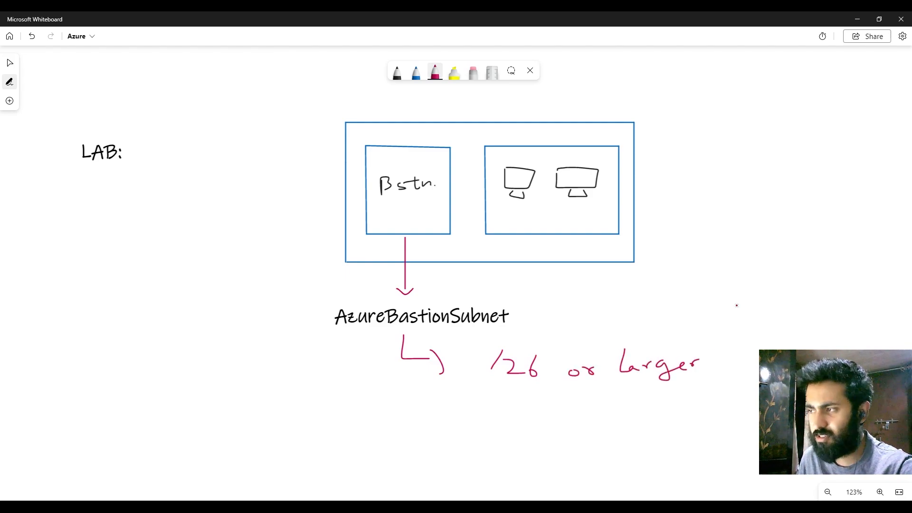
# Step: Draw a small black arrow as a bullet on the blank canvas below the subnet note
pyautogui.rightClick(723, 299)
pyautogui.scroll(-1, 688, 283)
pyautogui.click(688, 283)
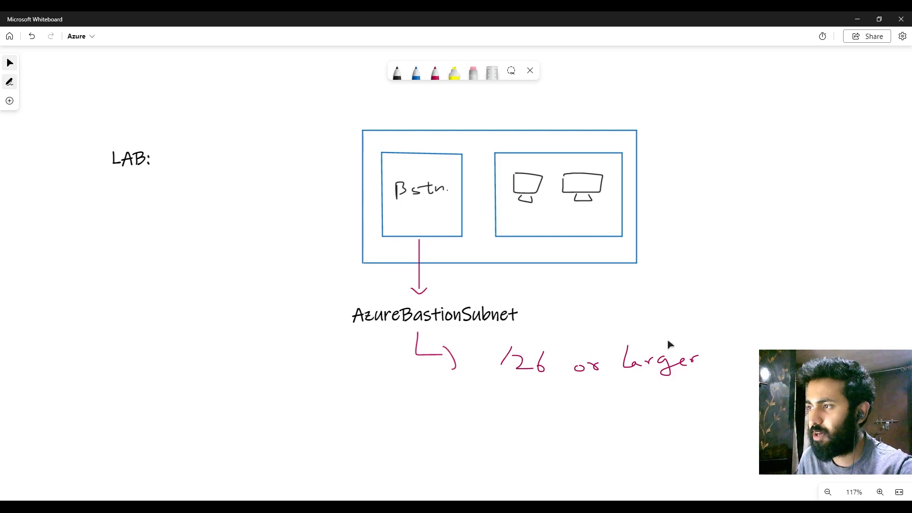
pyautogui.moveTo(650, 333); pyautogui.dragTo(650, 271)
pyautogui.click(397, 73)
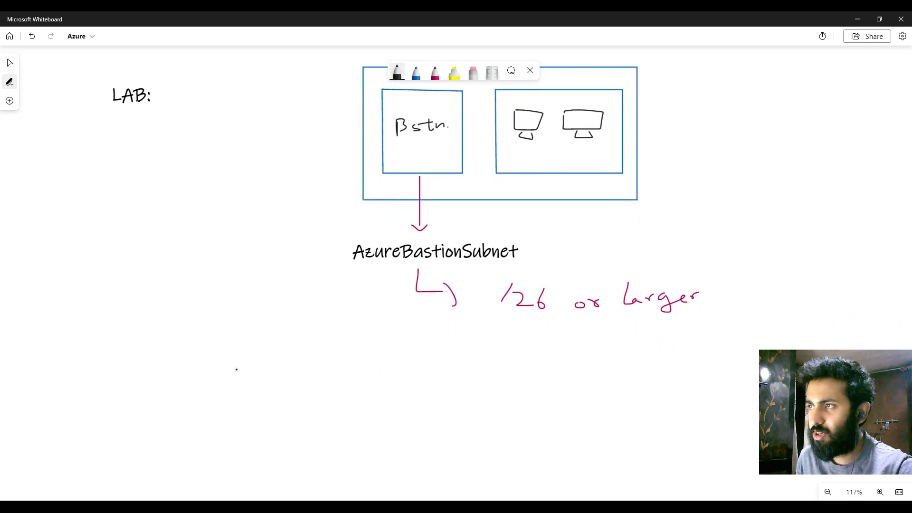
pyautogui.moveTo(144, 406); pyautogui.dragTo(162, 406)
pyautogui.moveTo(162, 400); pyautogui.dragTo(169, 415)
pyautogui.rightClick(281, 420)
pyautogui.moveTo(249, 420); pyautogui.dragTo(242, 311)
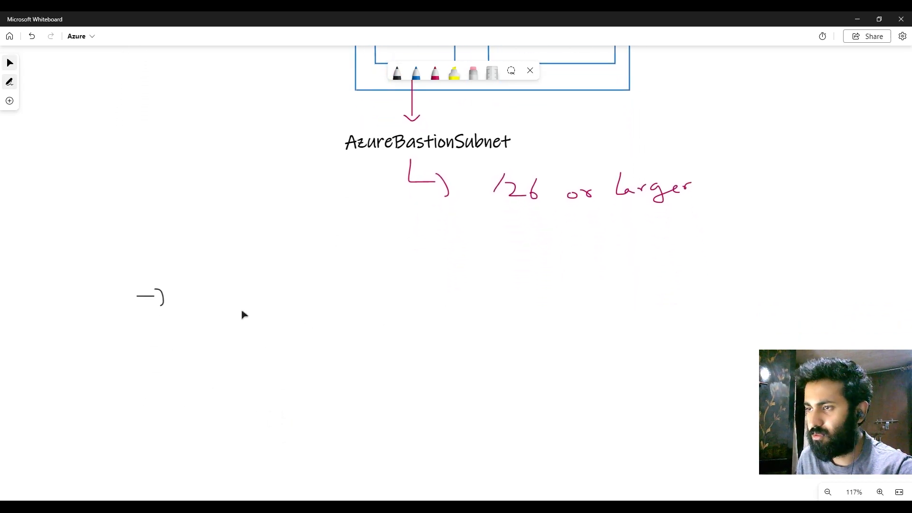
# Step: Handwrite "upto 50 SSH, 25 RDP per Bastion" in blue next to the black arrow bullet
pyautogui.click(416, 73)
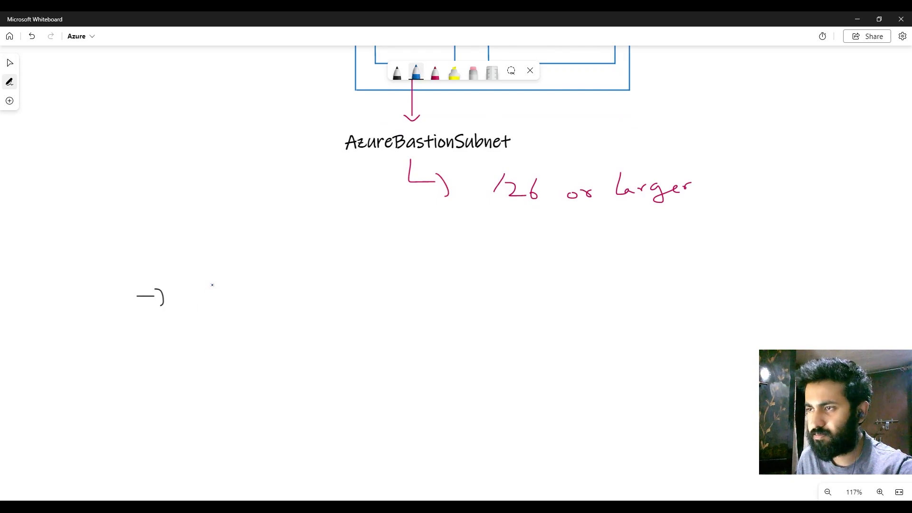
pyautogui.moveTo(179, 297)
pyautogui.mouseDown()
pyautogui.moveTo(209, 311)
pyautogui.moveTo(213, 296)
pyautogui.mouseUp()
pyautogui.moveTo(218, 299)
pyautogui.mouseDown()
pyautogui.moveTo(254, 304)
pyautogui.moveTo(284, 280)
pyautogui.mouseUp()
pyautogui.moveTo(297, 295)
pyautogui.mouseDown()
pyautogui.moveTo(294, 304)
pyautogui.moveTo(297, 297)
pyautogui.mouseUp()
pyautogui.moveTo(320, 286); pyautogui.dragTo(326, 305)
pyautogui.moveTo(331, 288); pyautogui.dragTo(335, 307)
pyautogui.moveTo(344, 305)
pyautogui.mouseDown()
pyautogui.moveTo(348, 291)
pyautogui.moveTo(360, 307)
pyautogui.mouseUp()
pyautogui.click(371, 314)
pyautogui.moveTo(371, 301)
pyautogui.mouseDown()
pyautogui.moveTo(370, 309)
pyautogui.moveTo(407, 306)
pyautogui.mouseUp()
pyautogui.moveTo(422, 288)
pyautogui.mouseDown()
pyautogui.moveTo(422, 302)
pyautogui.moveTo(480, 302)
pyautogui.mouseUp()
pyautogui.moveTo(496, 285)
pyautogui.mouseDown()
pyautogui.moveTo(497, 310)
pyautogui.moveTo(498, 292)
pyautogui.moveTo(543, 309)
pyautogui.mouseUp()
pyautogui.moveTo(538, 281)
pyautogui.mouseDown()
pyautogui.moveTo(542, 293)
pyautogui.moveTo(614, 274)
pyautogui.moveTo(621, 289)
pyautogui.moveTo(649, 284)
pyautogui.mouseUp()
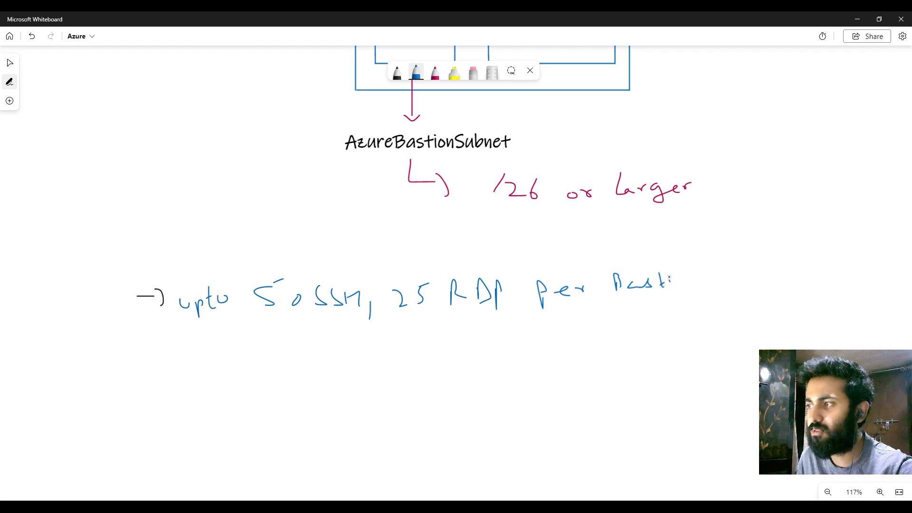
pyautogui.moveTo(702, 287); pyautogui.dragTo(717, 285)
# Step: Draw a blue arrow bullet below the first note and add a text box reading "scalable upto 50 instances"
pyautogui.moveTo(136, 363); pyautogui.dragTo(165, 366)
pyautogui.rightClick(206, 361)
pyautogui.click(269, 392)
pyautogui.write('scal')
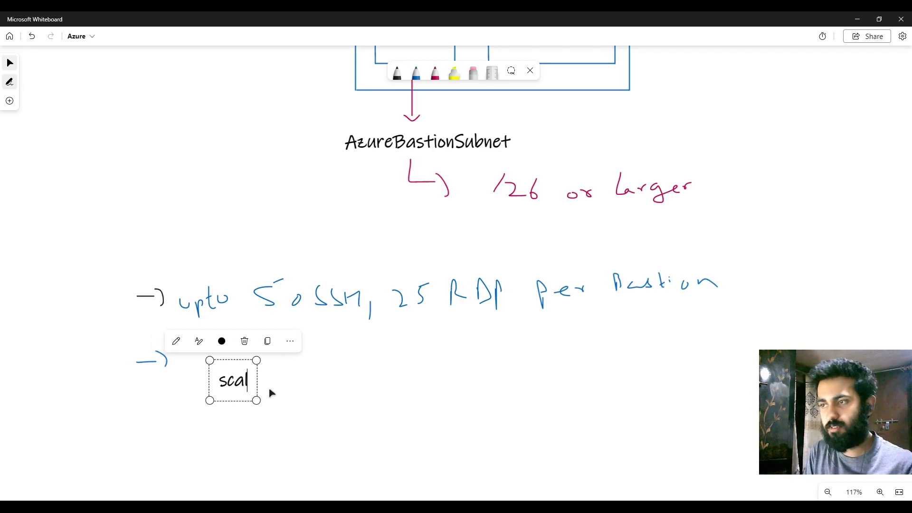
pyautogui.write('able upto ')
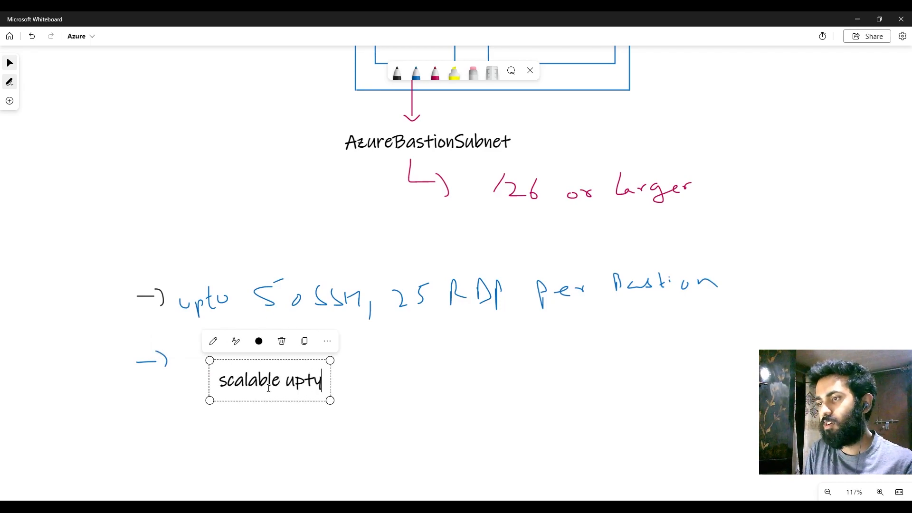
pyautogui.write('50 i')
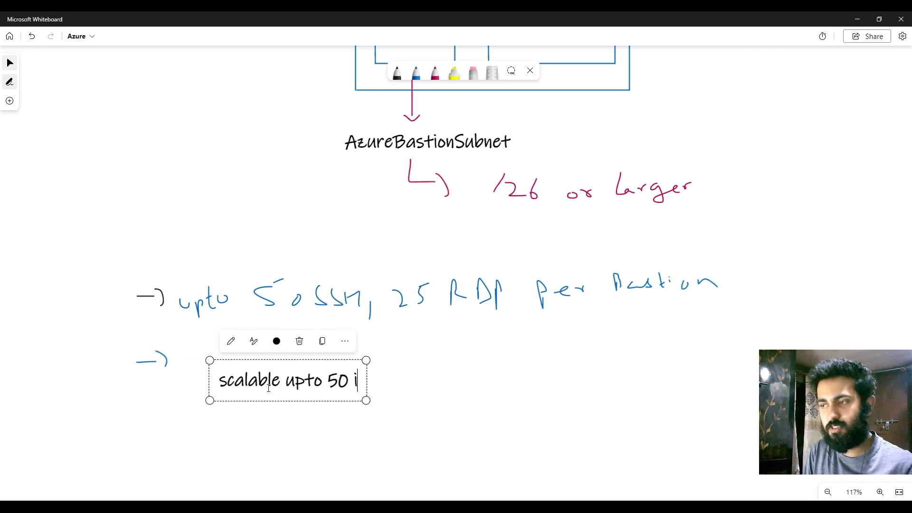
pyautogui.write('nstances ')
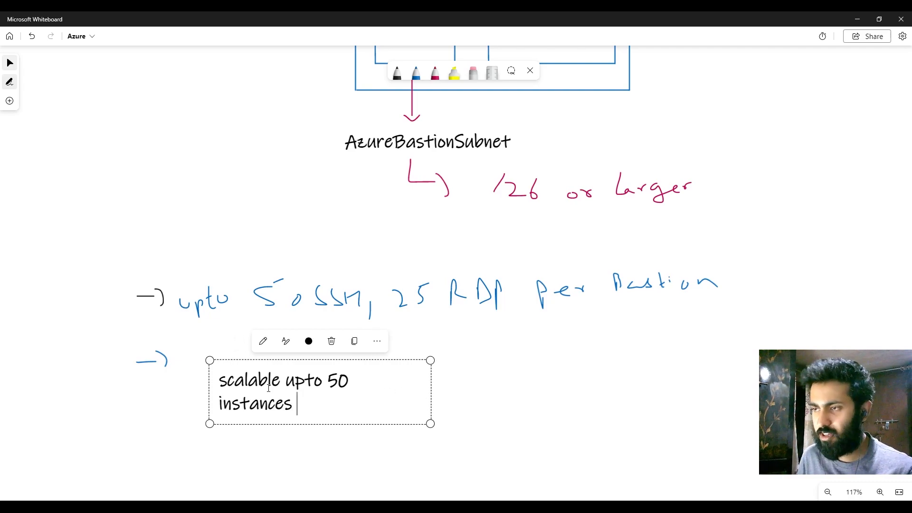
pyautogui.write('(Stand)')
# Step: Append "(Standard SKu)" to the scalability text, then widen the text box and align it beside its blue bullet
pyautogui.press('Left')
pyautogui.write('Stand')
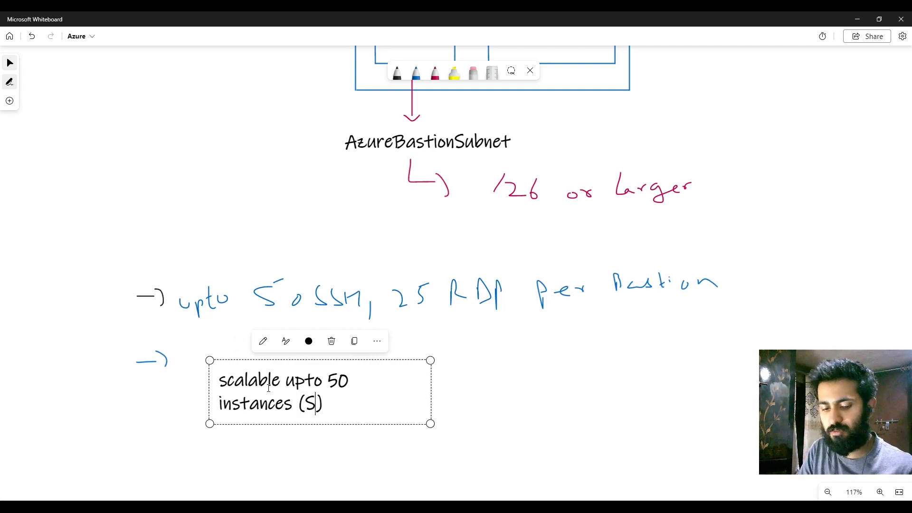
pyautogui.write('ard SKu')
pyautogui.moveTo(407, 405); pyautogui.dragTo(487, 370)
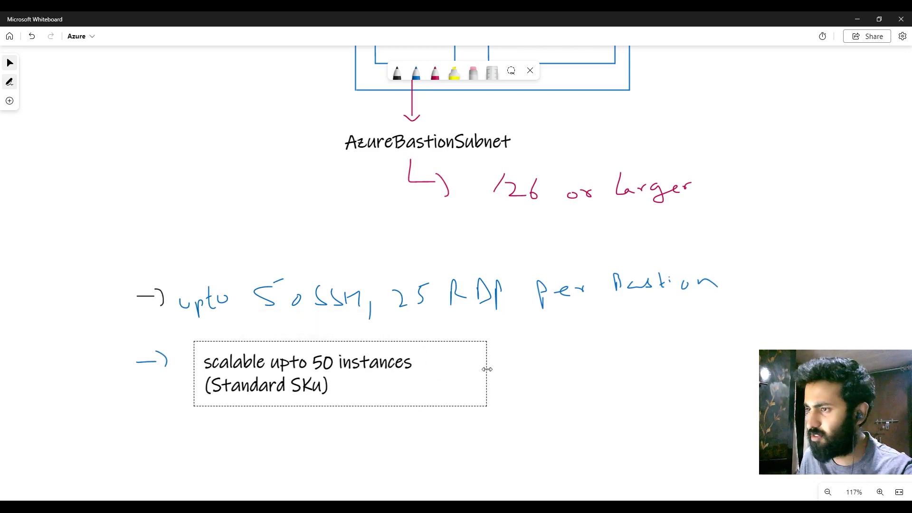
pyautogui.click(593, 379)
# Step: Draw a third blue arrow bullet below the scalability note and handwrite "Public IP" beside it
pyautogui.keyDown('ctrl'); pyautogui.scroll(-3, 680, 391); pyautogui.keyUp('ctrl')
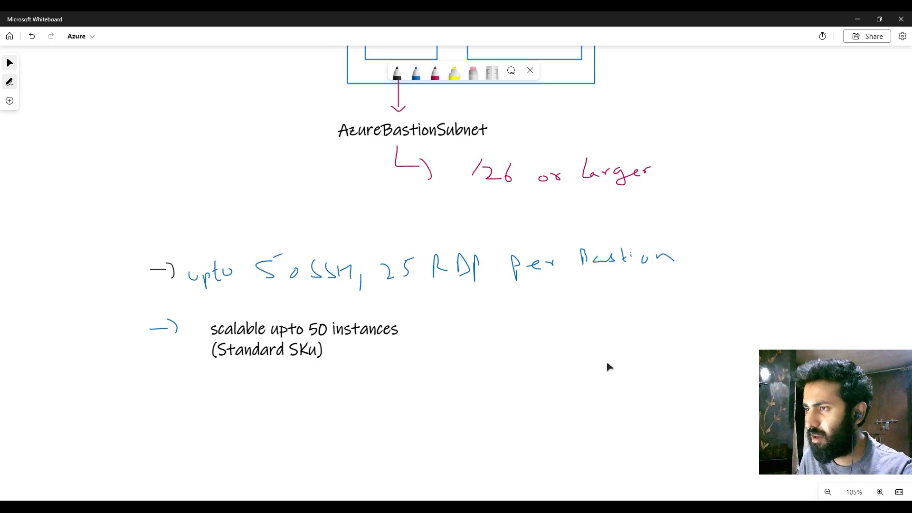
pyautogui.scroll(2, 558, 395)
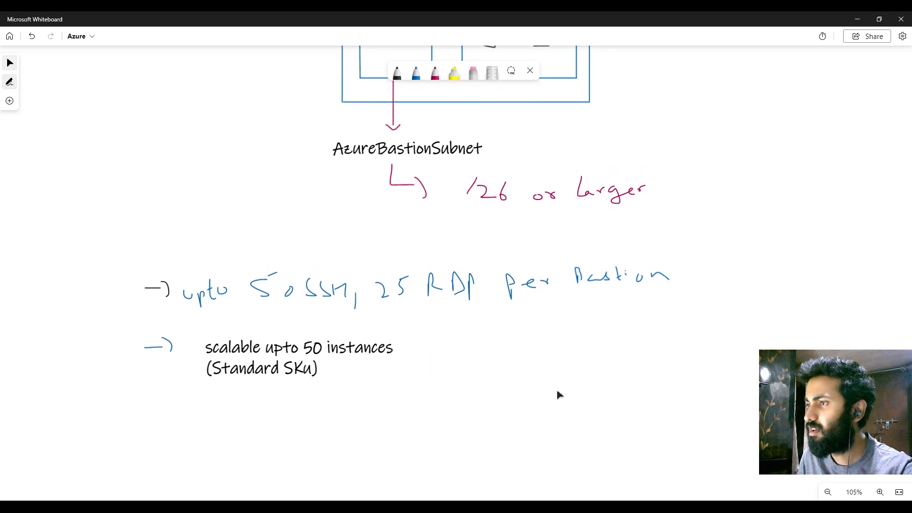
pyautogui.scroll(1, 323, 313)
pyautogui.scroll(-3, 372, 256)
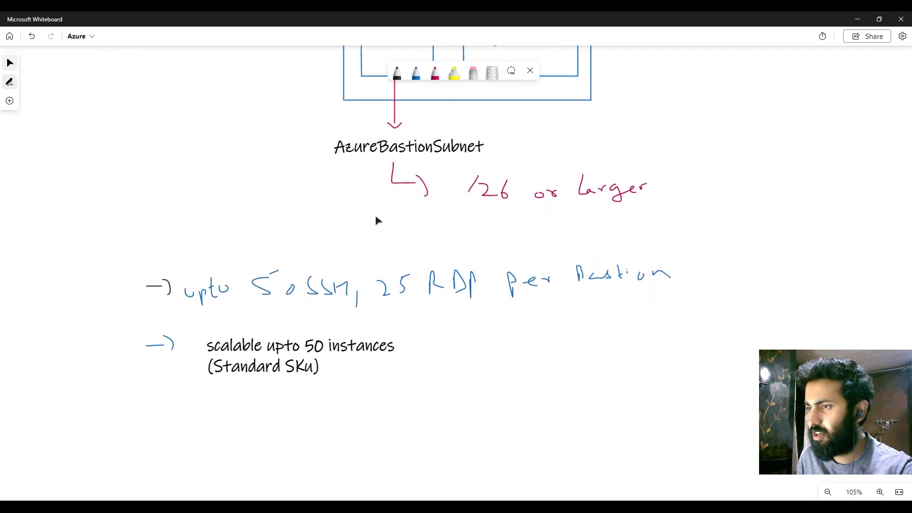
pyautogui.click(417, 83)
pyautogui.moveTo(171, 410)
pyautogui.mouseDown()
pyautogui.moveTo(176, 420)
pyautogui.moveTo(218, 405)
pyautogui.moveTo(219, 417)
pyautogui.moveTo(259, 429)
pyautogui.mouseUp()
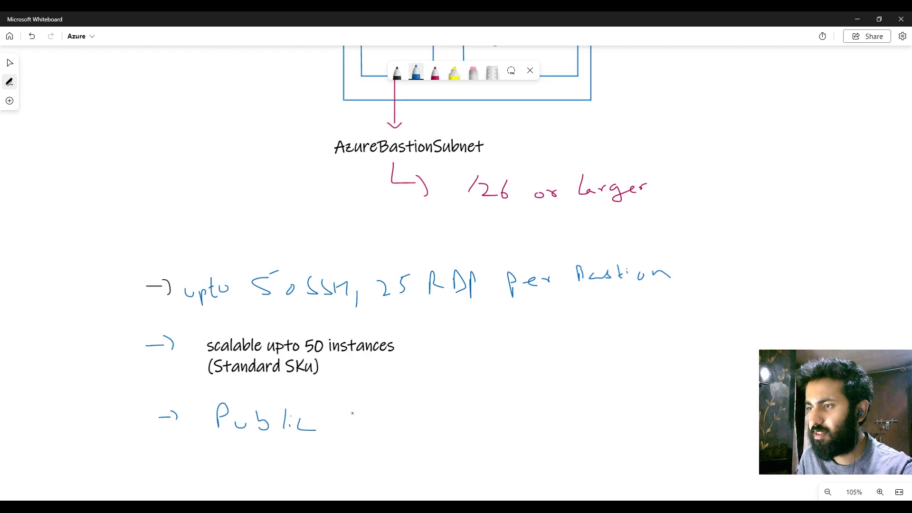
pyautogui.moveTo(367, 407); pyautogui.dragTo(369, 418)
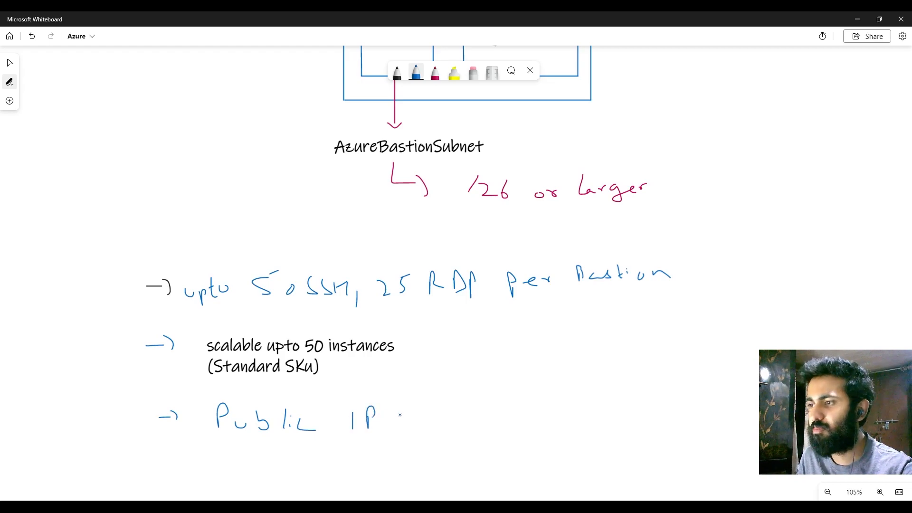
pyautogui.rightClick(495, 372)
pyautogui.moveTo(468, 365); pyautogui.dragTo(429, 361)
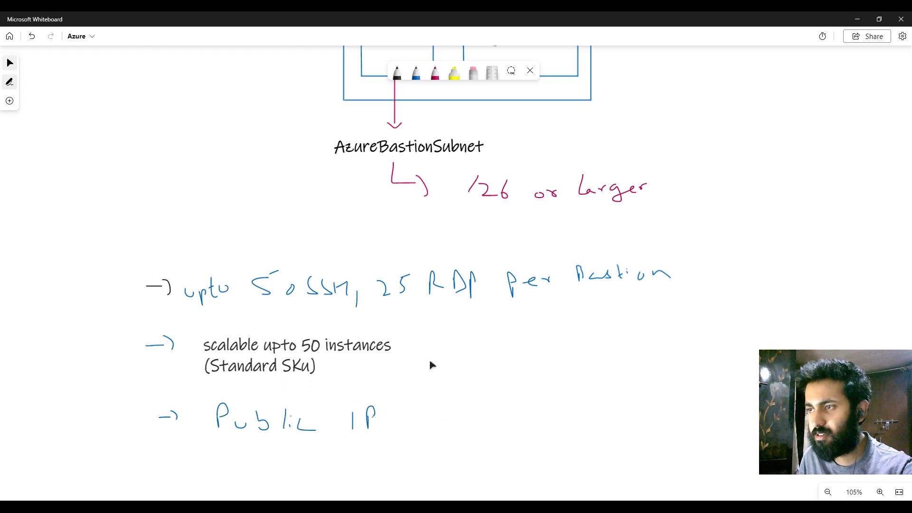
# Step: Sketch a larger black computer between the "LAB:" text and the blue network rectangle
pyautogui.moveTo(592, 362); pyautogui.dragTo(595, 361)
pyautogui.scroll(-2, 598, 364)
pyautogui.scroll(3, 616, 403)
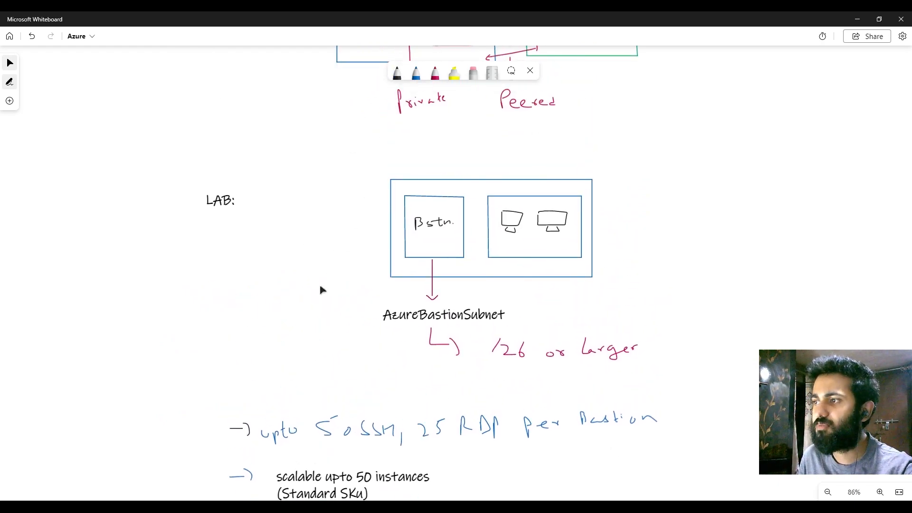
pyautogui.click(402, 71)
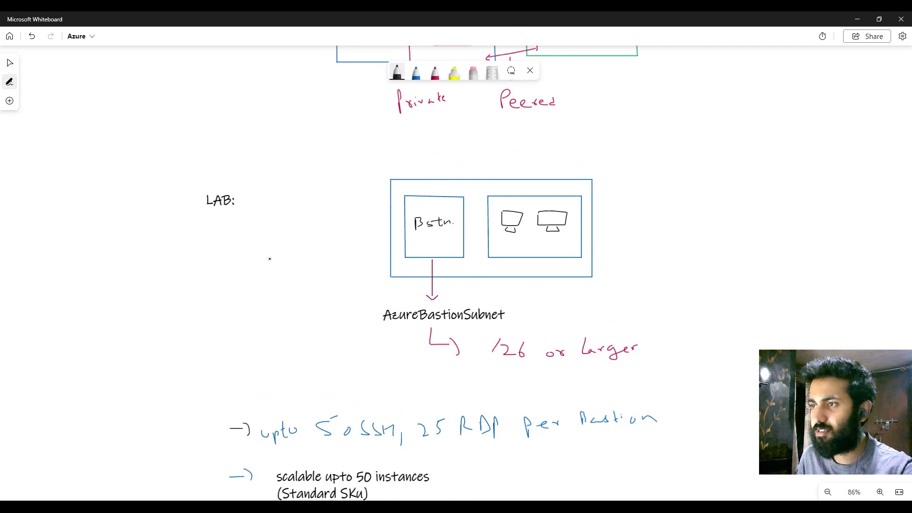
pyautogui.moveTo(290, 254)
pyautogui.mouseDown()
pyautogui.moveTo(323, 219)
pyautogui.moveTo(282, 220)
pyautogui.mouseUp()
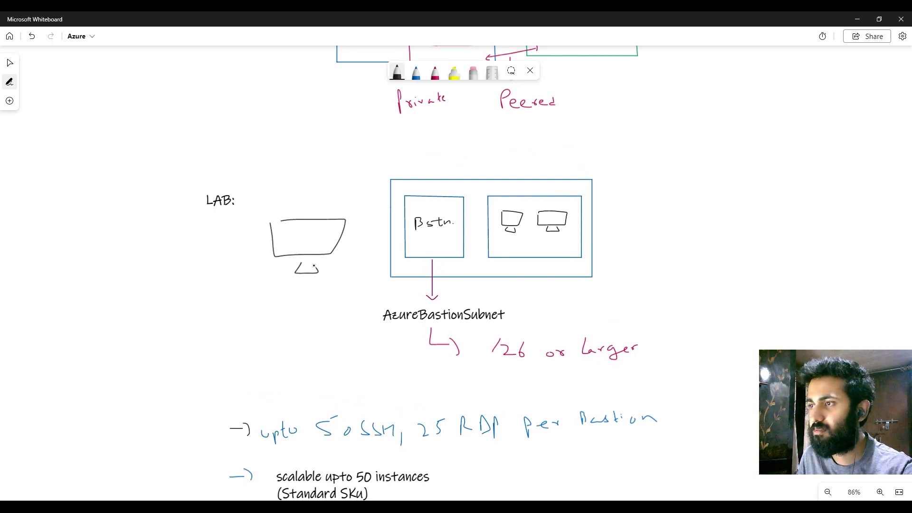
# Step: Draw black connecting lines from the large computer to "Bstn." and from "Bstn." to both small computers
pyautogui.moveTo(394, 237); pyautogui.dragTo(413, 229)
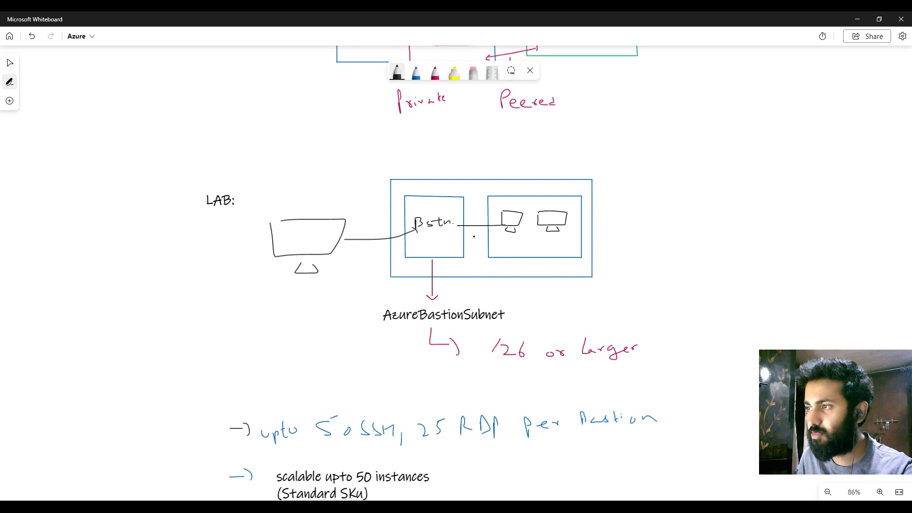
pyautogui.moveTo(456, 227); pyautogui.dragTo(527, 242)
pyautogui.rightClick(688, 239)
pyautogui.click(671, 174)
pyautogui.moveTo(692, 260); pyautogui.dragTo(670, 160)
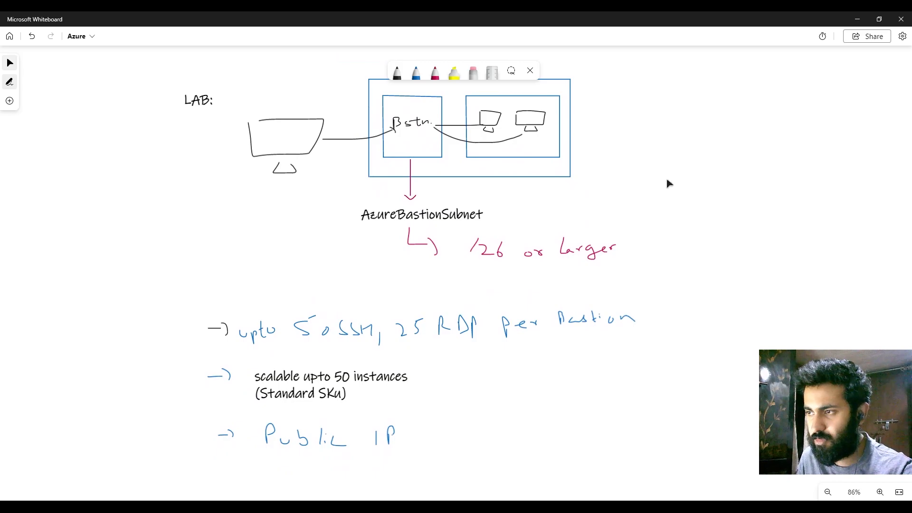
pyautogui.moveTo(684, 273); pyautogui.dragTo(676, 393)
pyautogui.moveTo(684, 240); pyautogui.dragTo(646, 462)
pyautogui.moveTo(642, 193); pyautogui.dragTo(724, 158)
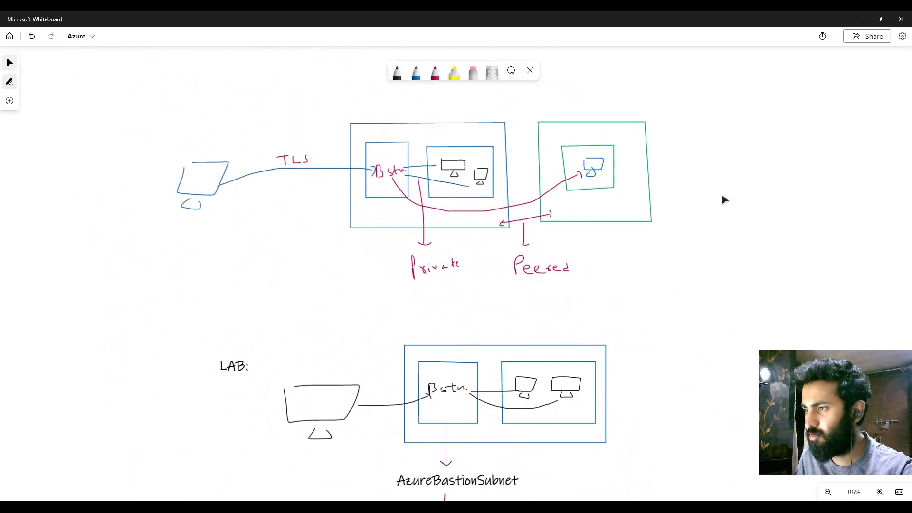
# Step: Switch to the Azure portal and create a resource group named Bastion-rg in the (Asia Pacific) Central India region
pyautogui.hotkey('alt', 'Tab')
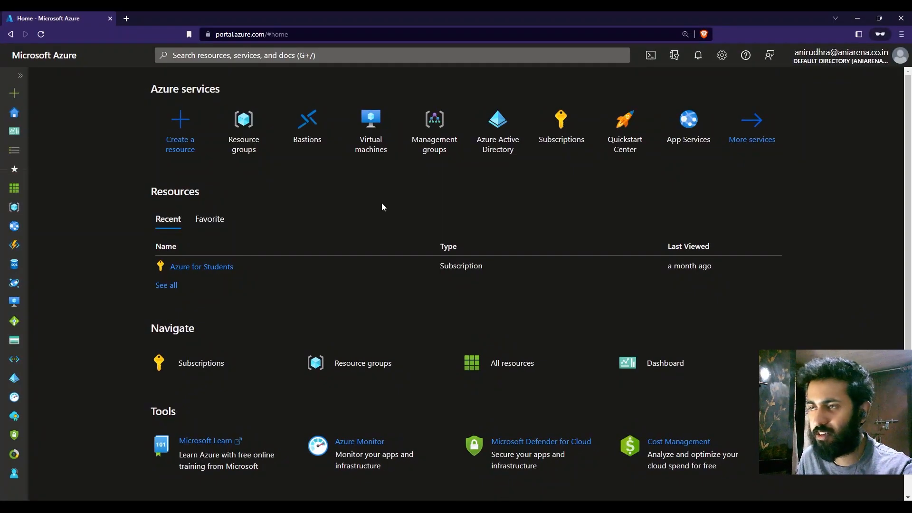
pyautogui.click(242, 138)
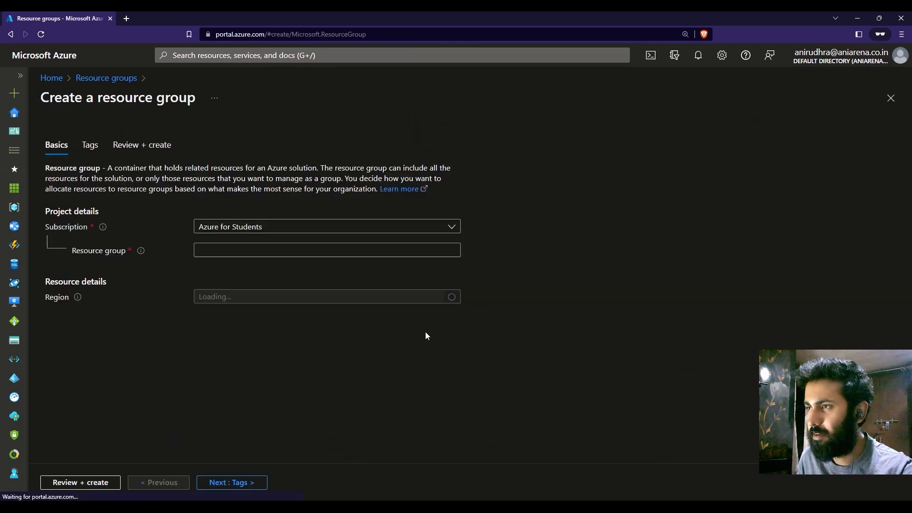
pyautogui.click(308, 251)
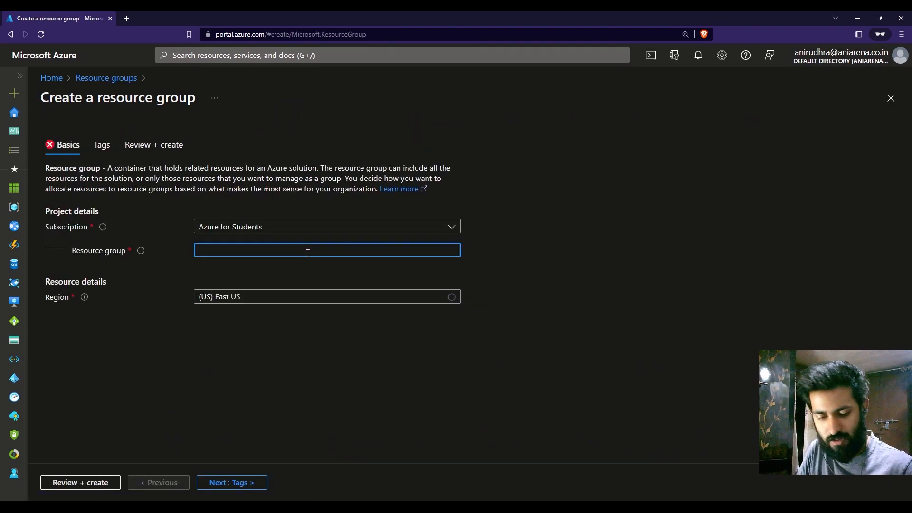
pyautogui.write('Bastion-rg')
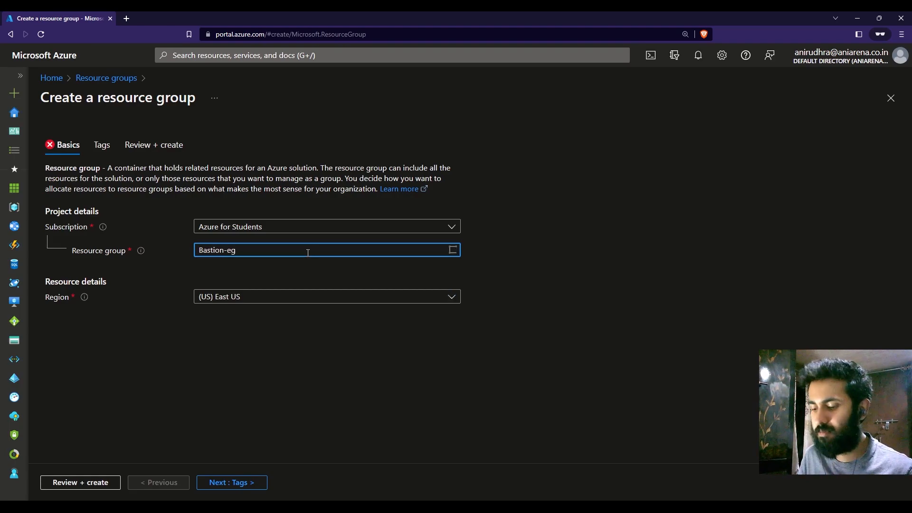
pyautogui.click(350, 300)
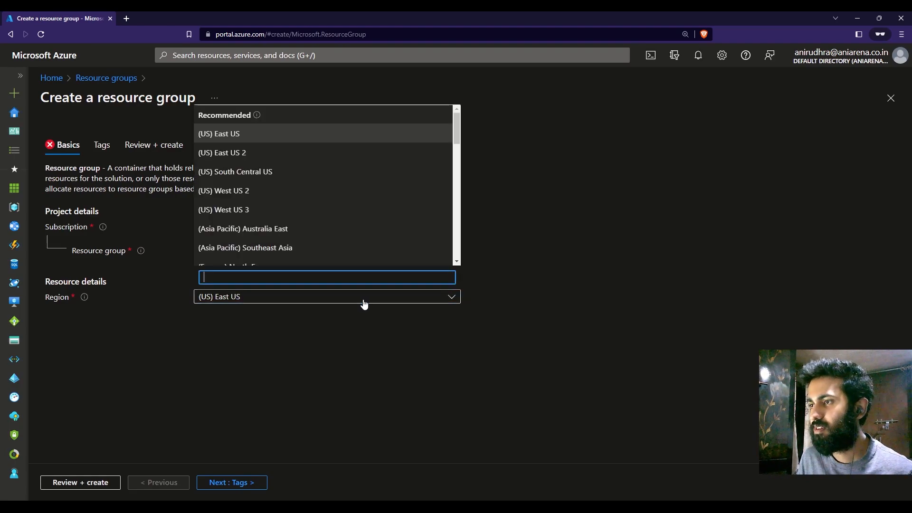
pyautogui.write('indi')
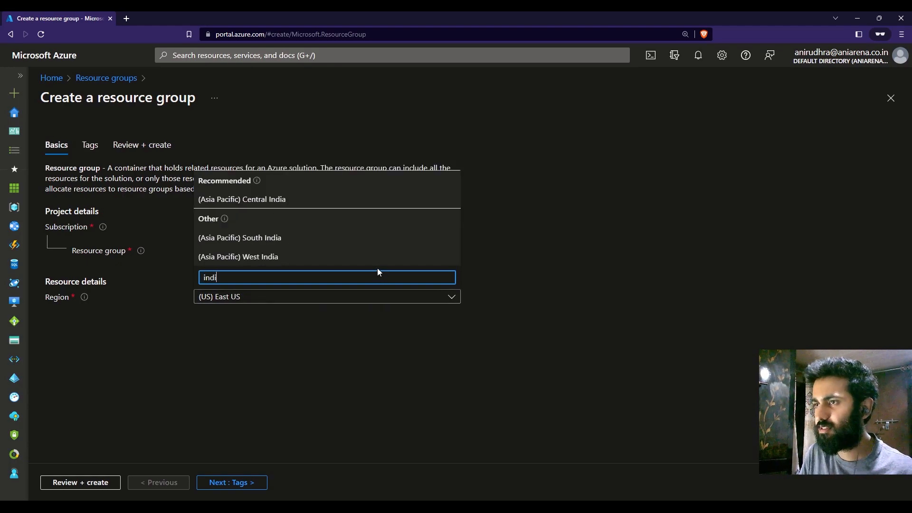
pyautogui.click(371, 200)
pyautogui.click(259, 482)
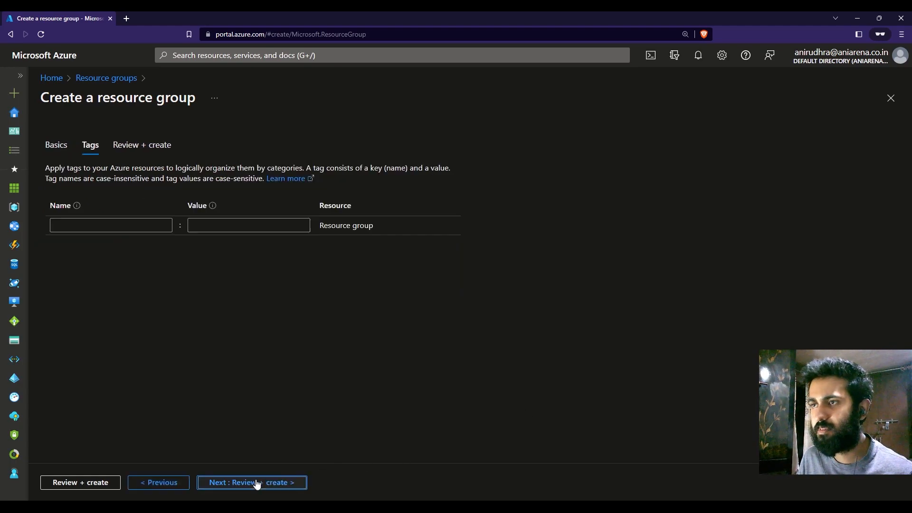
pyautogui.click(257, 482)
pyautogui.click(71, 482)
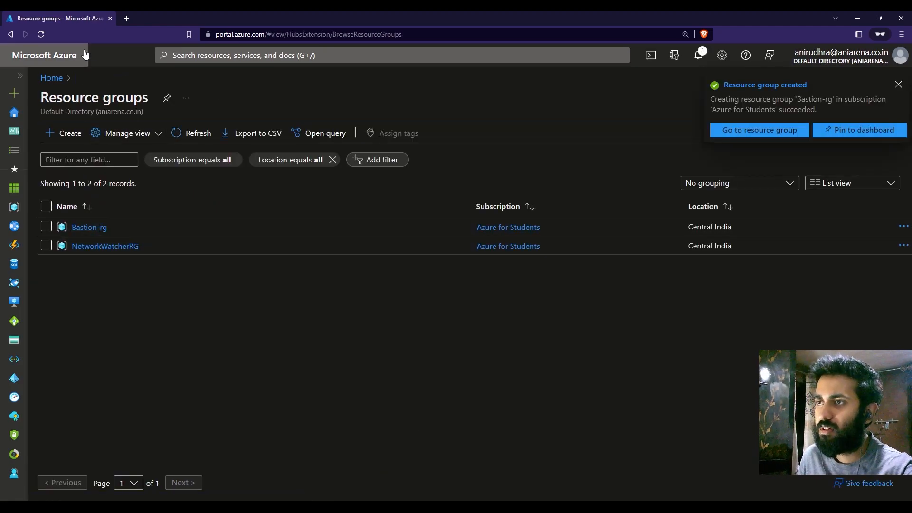
# Step: Start creating an Azure virtual machine and assign it to the Bastion-rg resource group
pyautogui.click(57, 58)
pyautogui.click(361, 55)
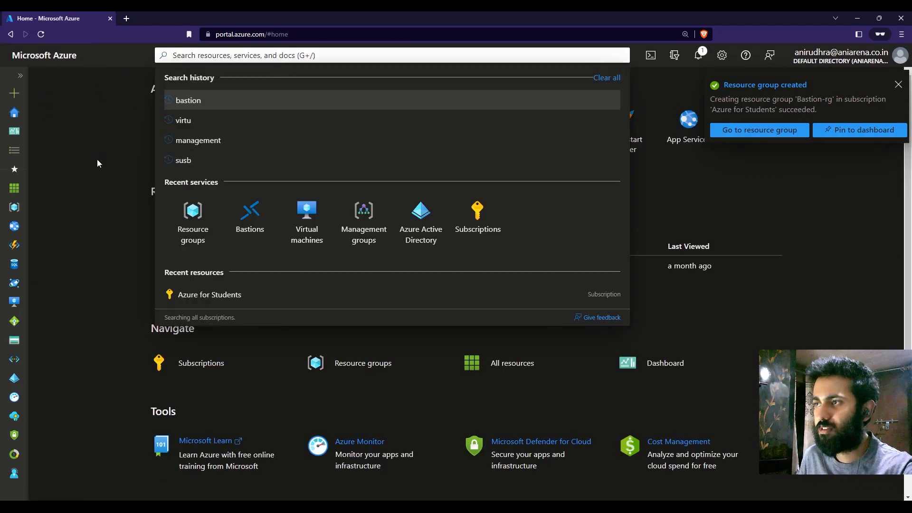
pyautogui.click(95, 157)
pyautogui.click(374, 135)
pyautogui.click(65, 131)
pyautogui.click(86, 159)
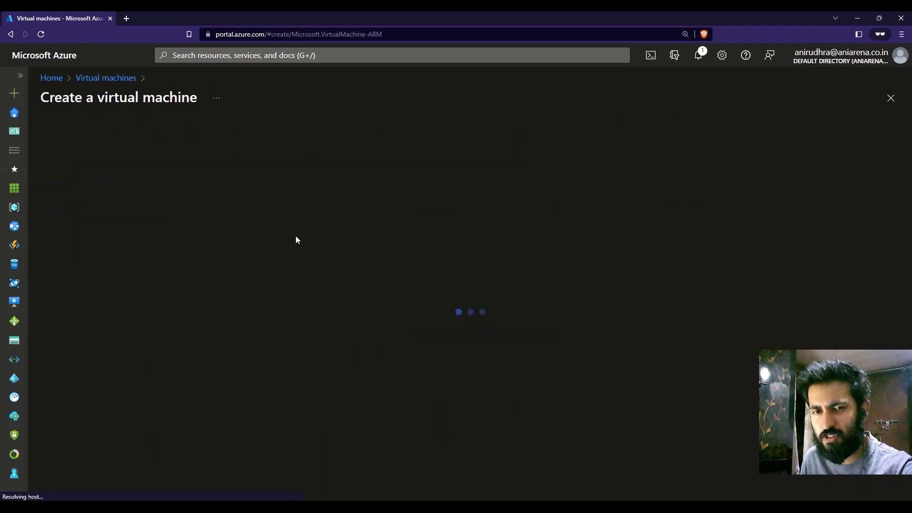
pyautogui.scroll(-1, 404, 276)
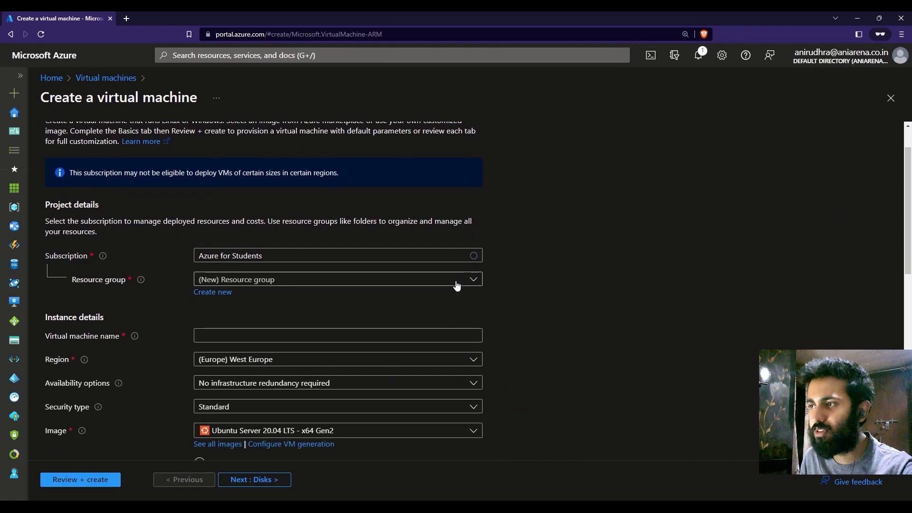
pyautogui.click(442, 280)
pyautogui.click(321, 324)
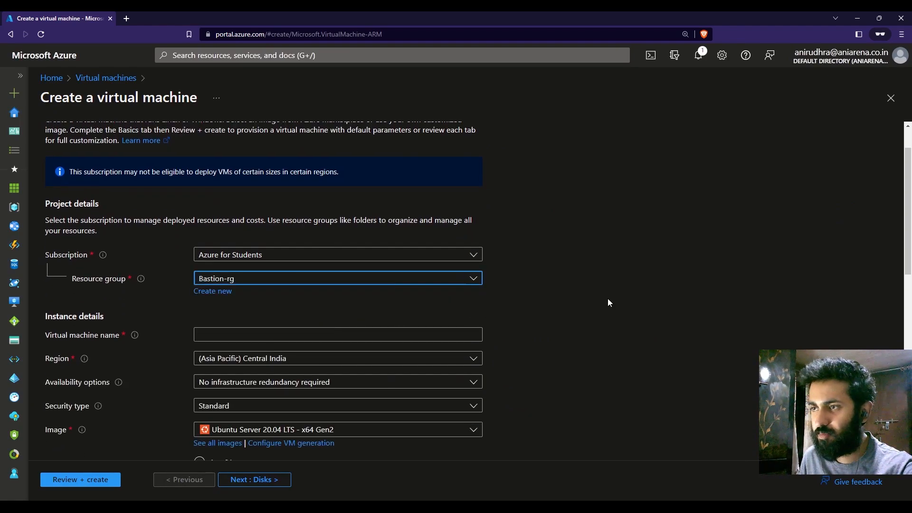
# Step: Name the virtual machine win-vm and choose a Windows 11 image for it
pyautogui.scroll(-2, 523, 280)
pyautogui.click(430, 240)
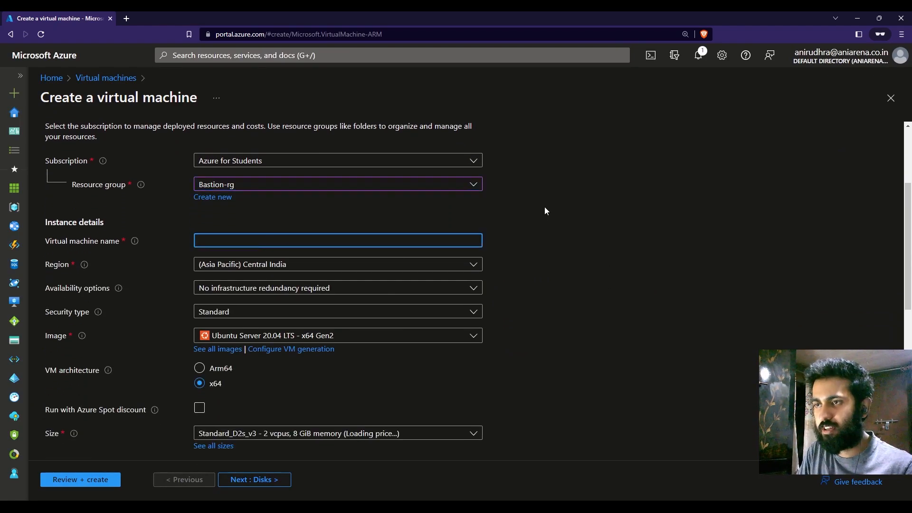
pyautogui.write('win-vm')
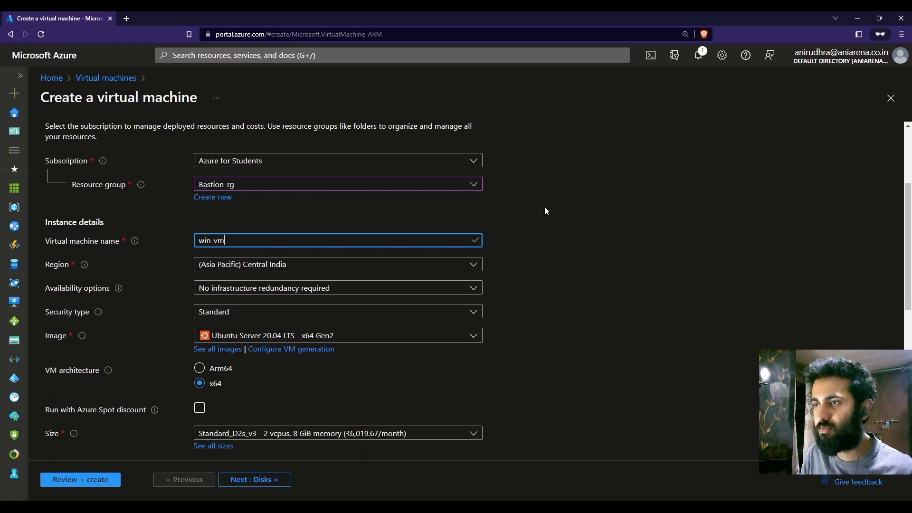
pyautogui.scroll(-1, 546, 208)
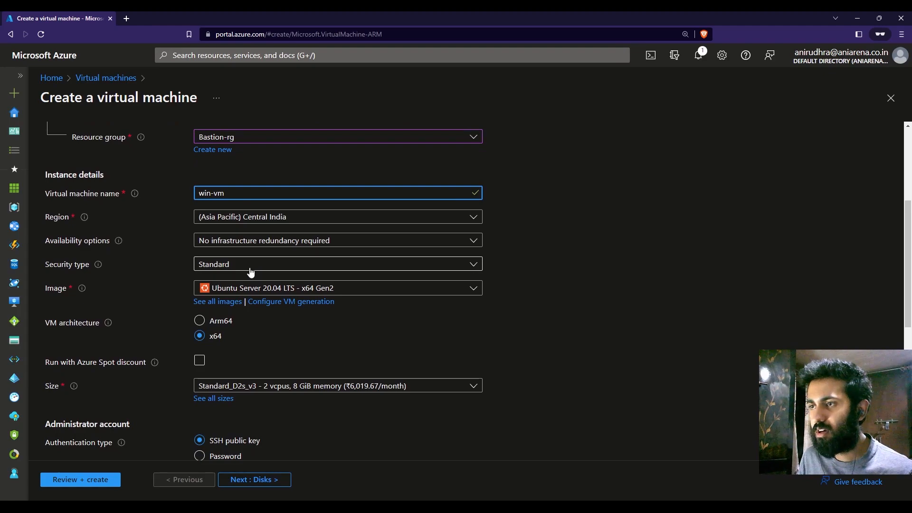
pyautogui.click(259, 295)
pyautogui.click(219, 366)
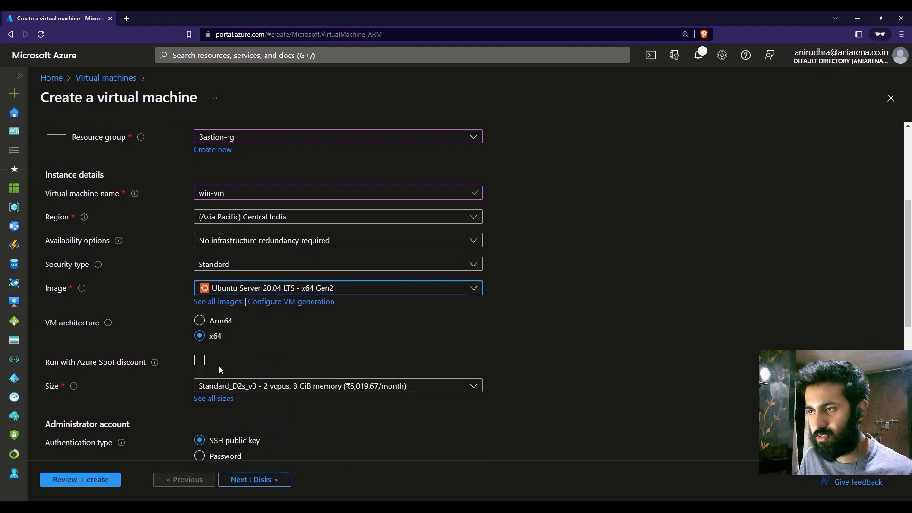
# Step: Set the administrator username to adminuser, then enter and confirm the account password
pyautogui.scroll(-4, 614, 337)
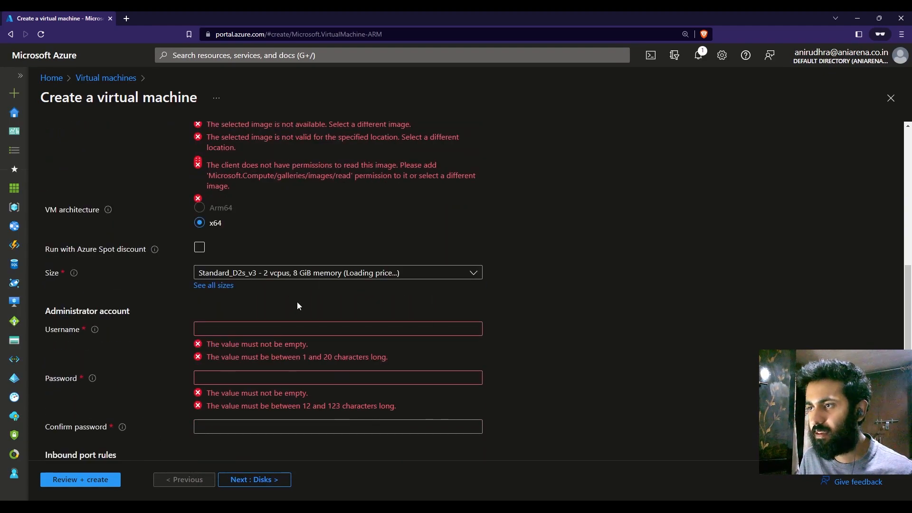
pyautogui.click(296, 279)
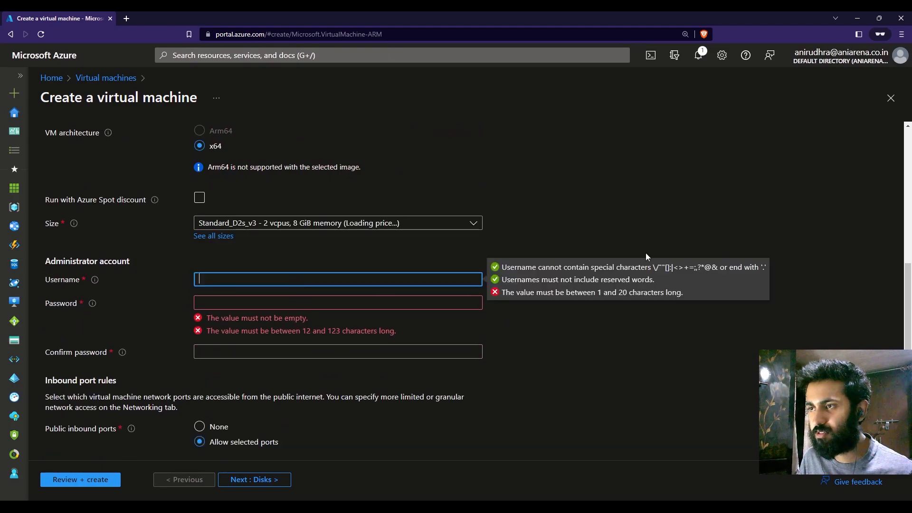
pyautogui.write('adminus')
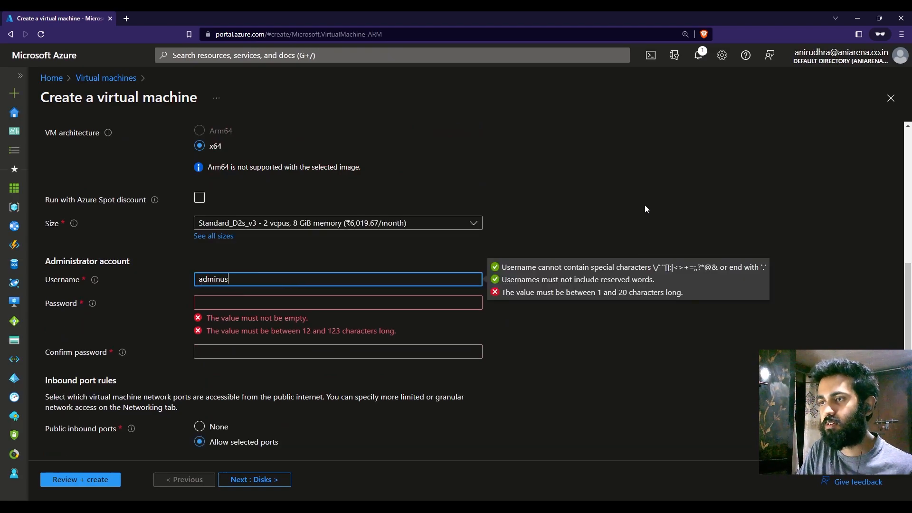
pyautogui.write('er')
pyautogui.press('Tab')
pyautogui.write('•••••')
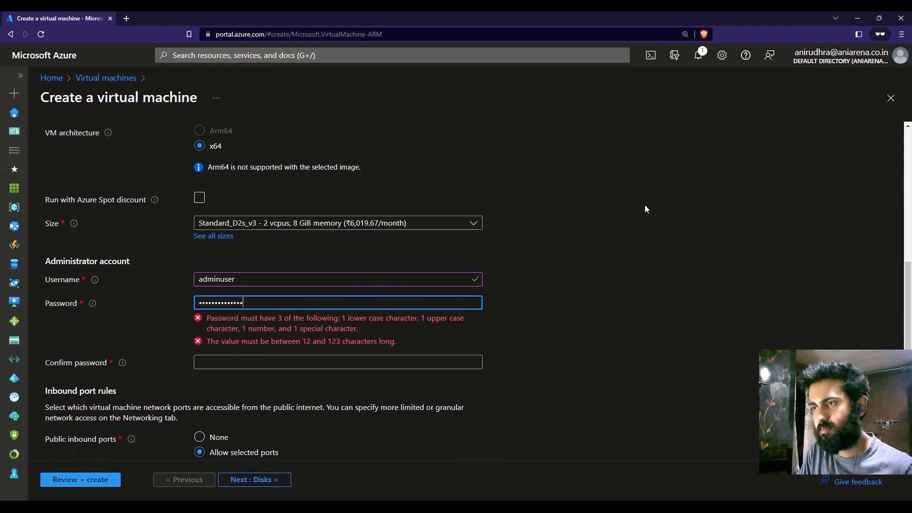
pyautogui.press('Tab')
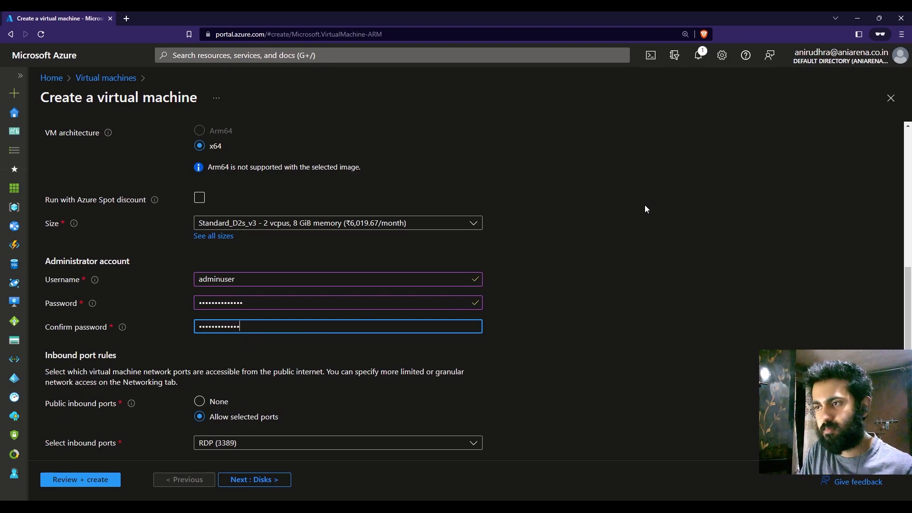
pyautogui.click(645, 209)
# Step: Set the public inbound ports to None and confirm the eligible Windows 10/11 license with multi-tenant hosting rights
pyautogui.scroll(-3, 645, 209)
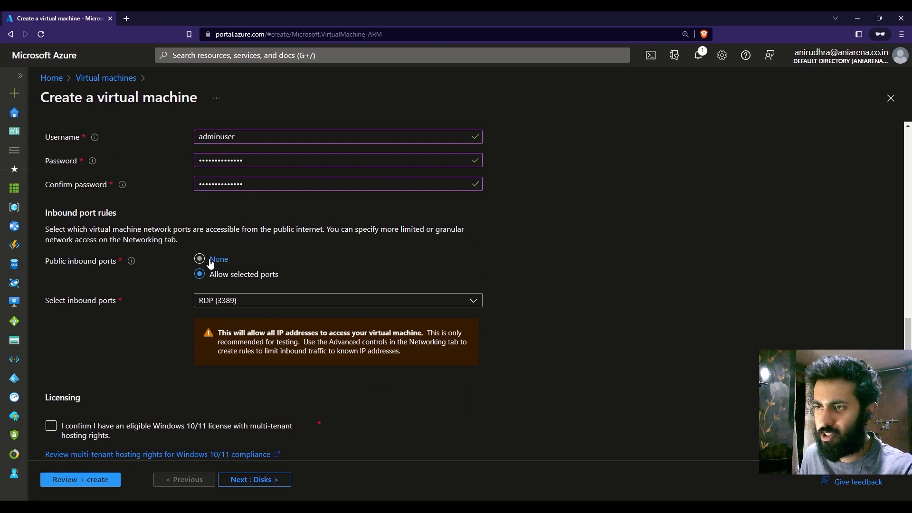
pyautogui.click(222, 260)
pyautogui.scroll(-1, 353, 271)
pyautogui.click(100, 394)
pyautogui.click(56, 399)
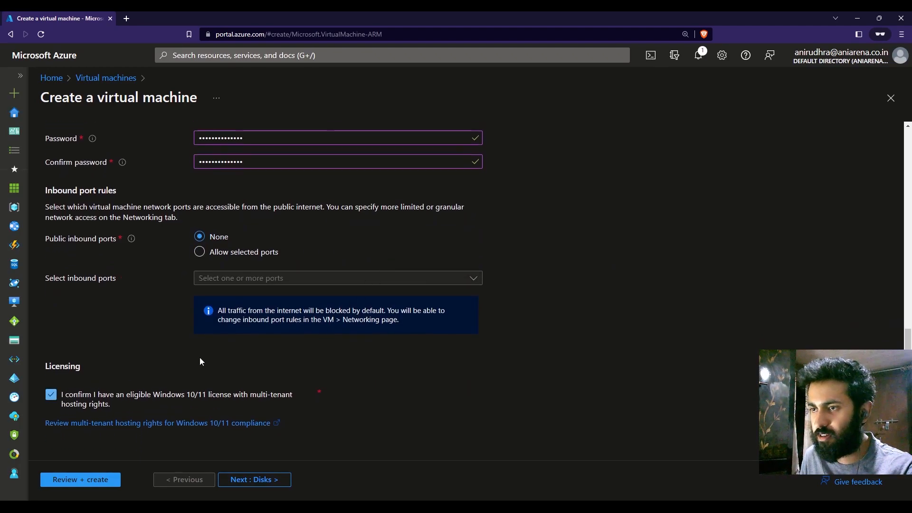
# Step: Keep the disk settings as they are and set the network interface's public IP to None
pyautogui.click(265, 483)
pyautogui.click(271, 480)
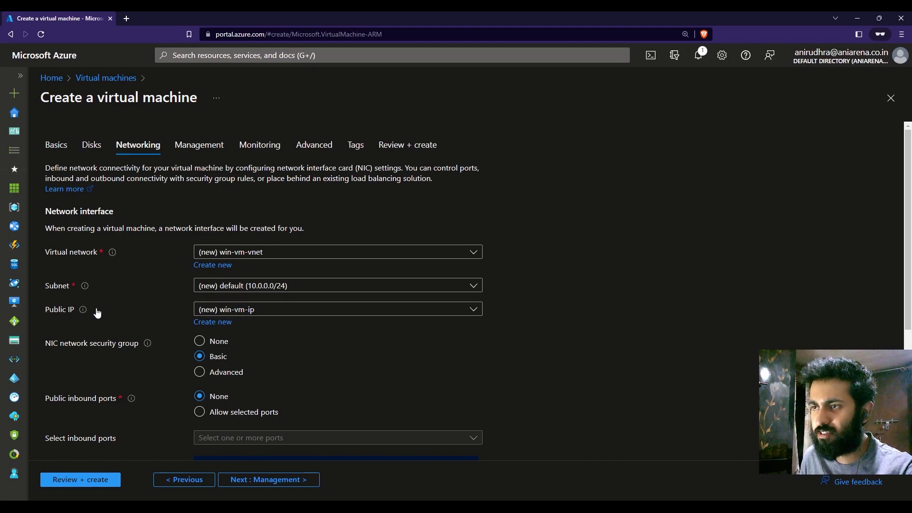
pyautogui.click(275, 309)
pyautogui.click(219, 343)
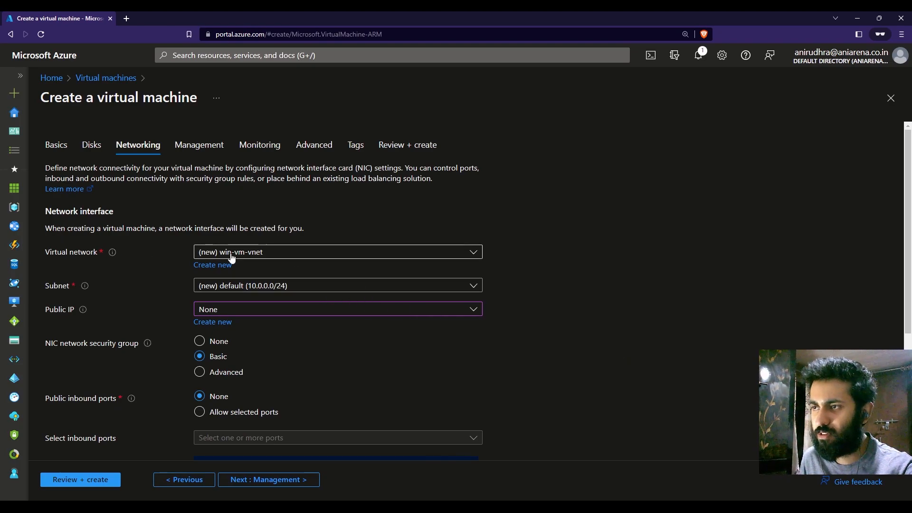
# Step: Define the virtual machine's new virtual network with the name vm-vnet, keeping its address space and default subnet
pyautogui.click(212, 266)
pyautogui.moveTo(468, 167); pyautogui.dragTo(441, 168)
pyautogui.press('BackSpace')
pyautogui.press('Delete')
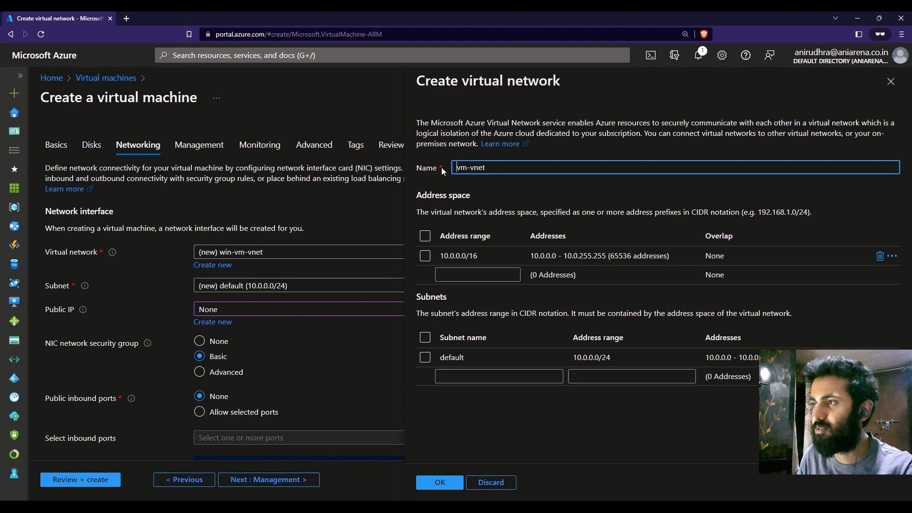
pyautogui.click(450, 489)
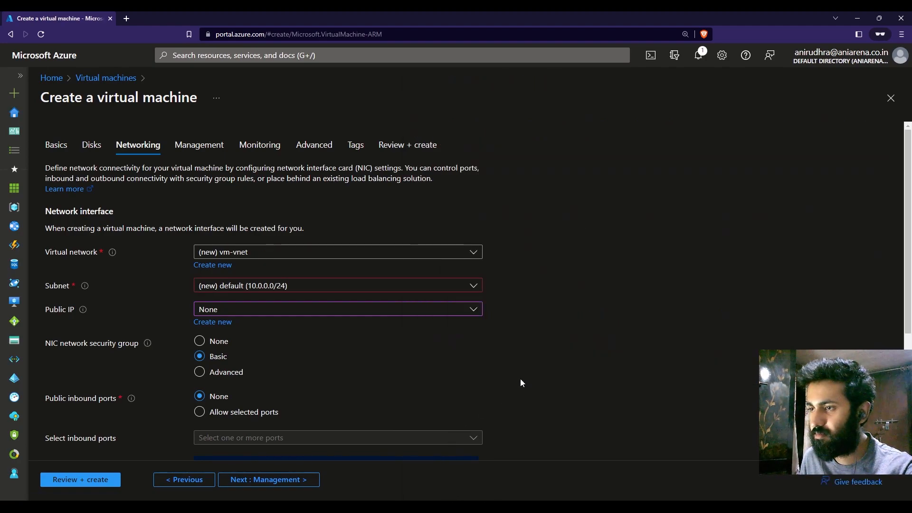
# Step: Validate and deploy the win-vm virtual machine, view the resources in its deployment details, and close the deployment page
pyautogui.scroll(-4, 708, 318)
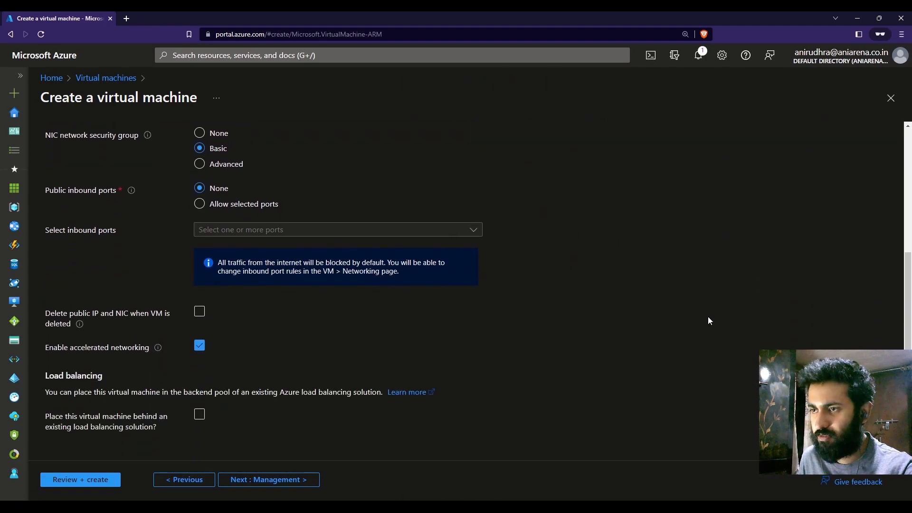
pyautogui.scroll(4, 709, 321)
pyautogui.click(110, 480)
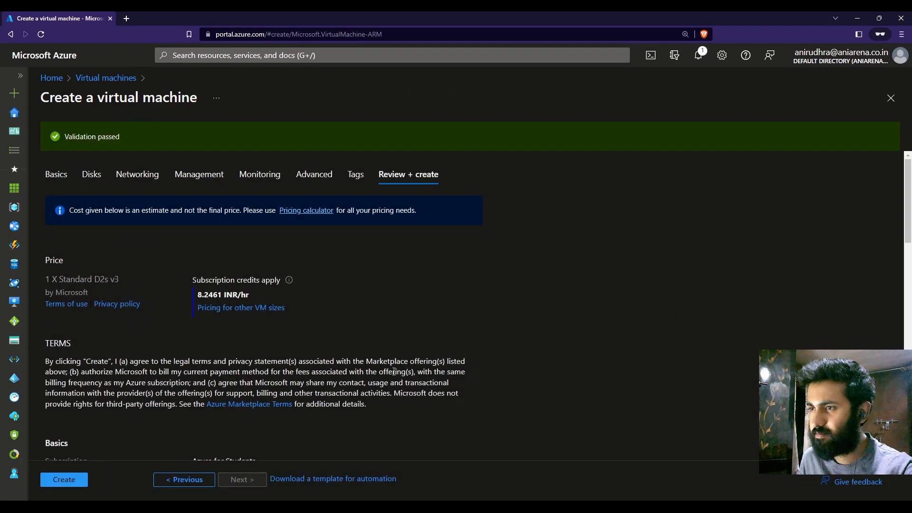
pyautogui.click(79, 475)
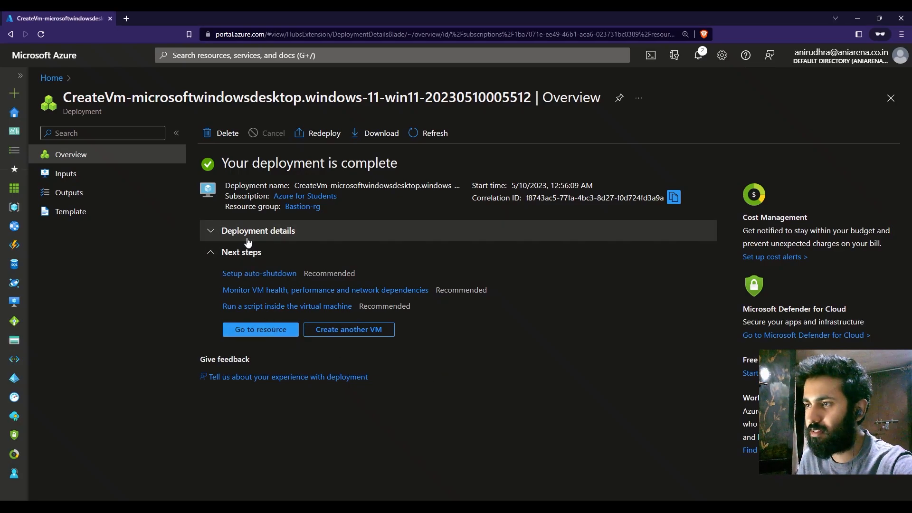
pyautogui.click(223, 232)
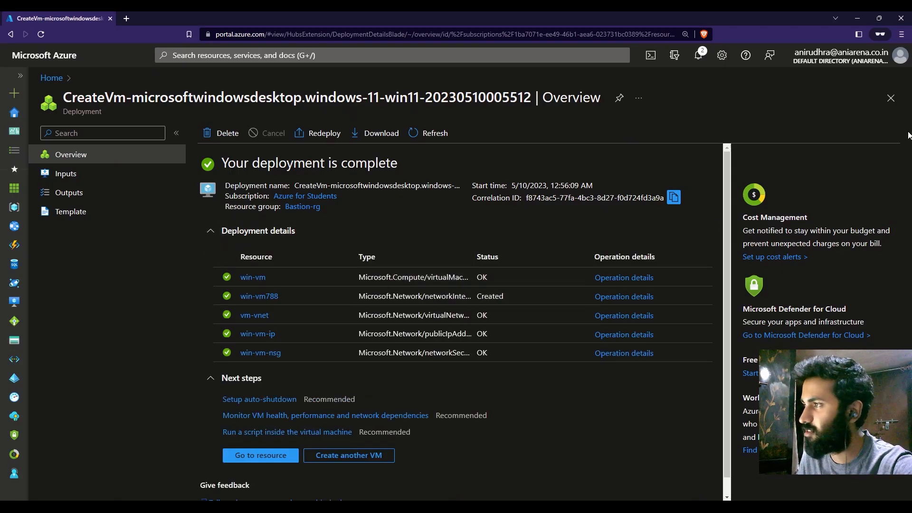
pyautogui.click(891, 98)
# Step: Start creating another Azure virtual machine from the virtual machines list and assign it to the Bastion-rg resource group
pyautogui.click(269, 137)
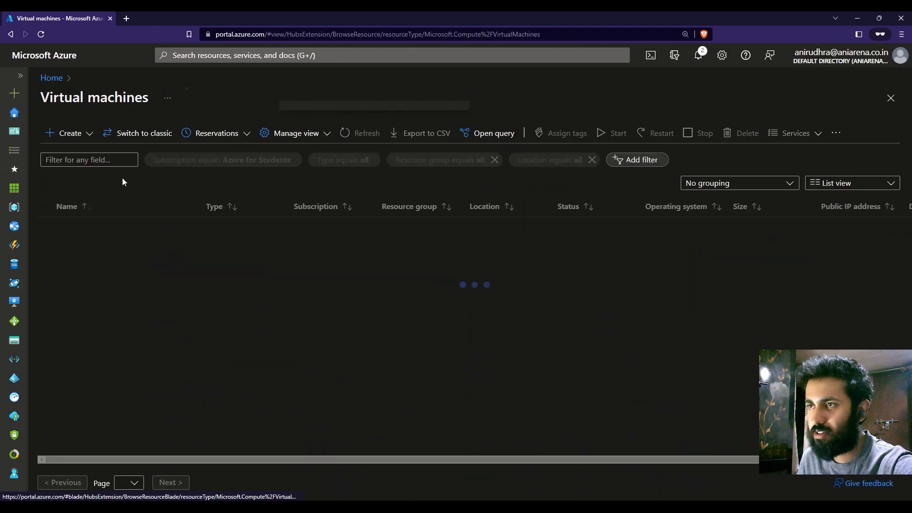
pyautogui.click(89, 138)
pyautogui.click(97, 158)
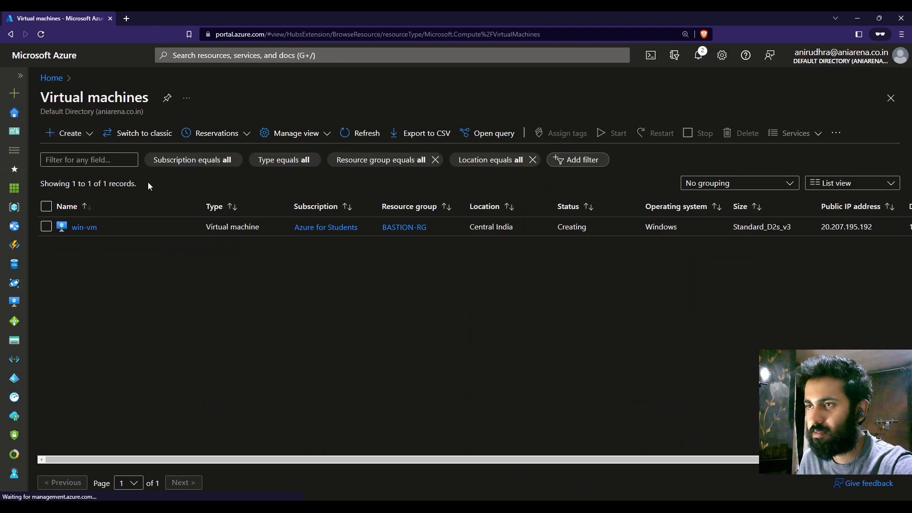
pyautogui.click(335, 327)
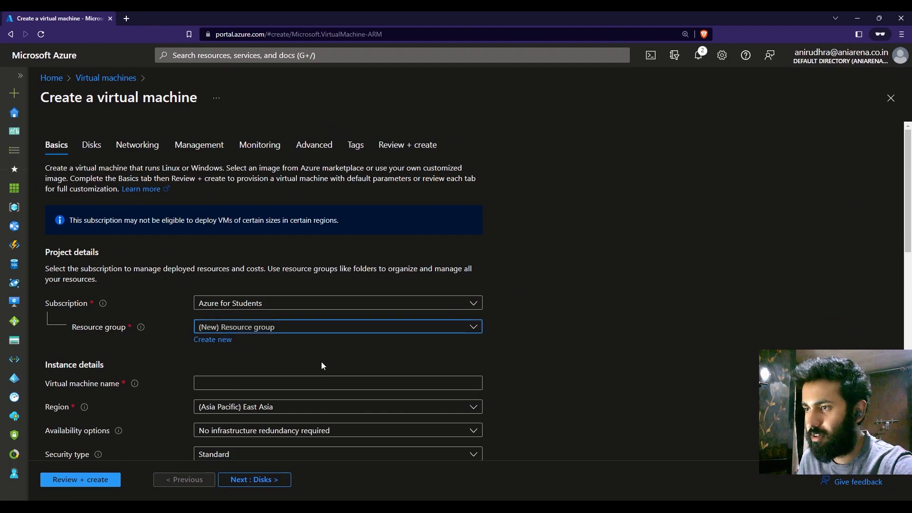
pyautogui.click(329, 367)
# Step: Name the virtual machine lin-vm and select the Ubuntu Server 20.04 LTS - x64 Gen2 image
pyautogui.scroll(-3, 333, 321)
pyautogui.click(285, 243)
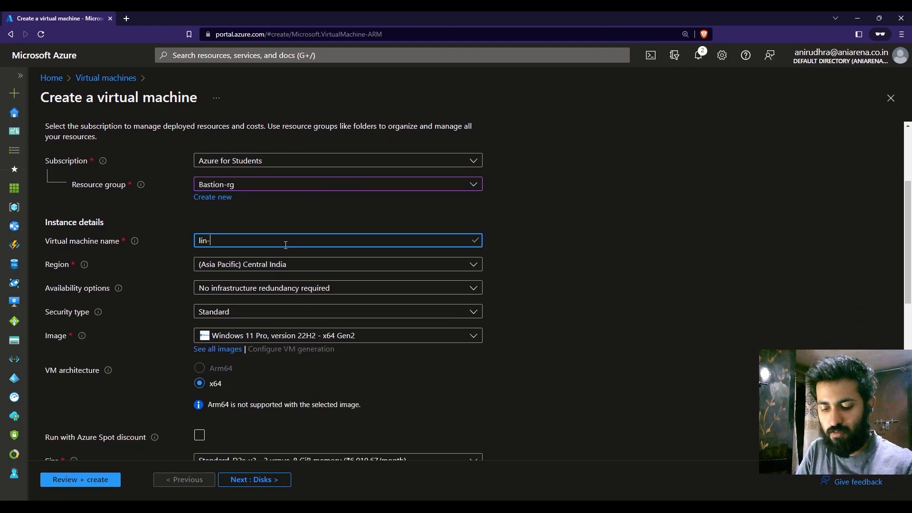
pyautogui.click(352, 336)
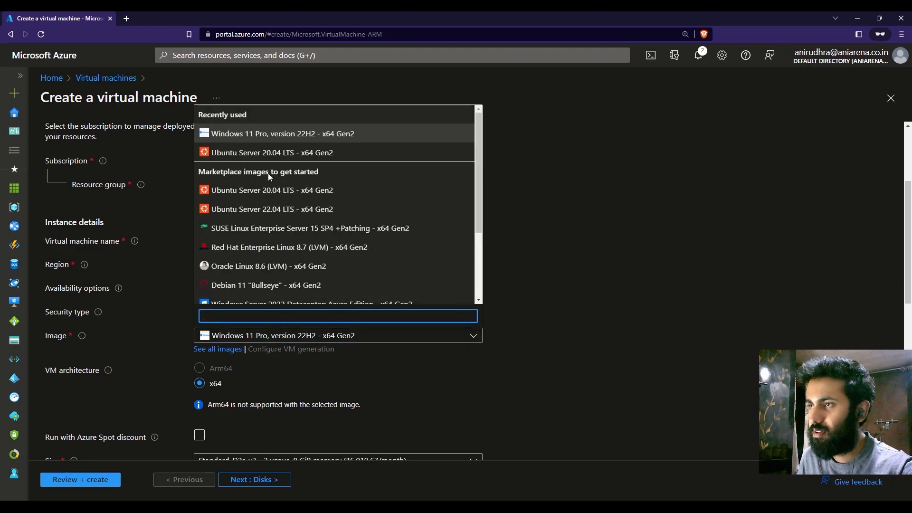
pyautogui.click(266, 153)
# Step: Set the administrator account to password authentication with username adminuser, and enter and confirm the account password
pyautogui.scroll(-5, 632, 309)
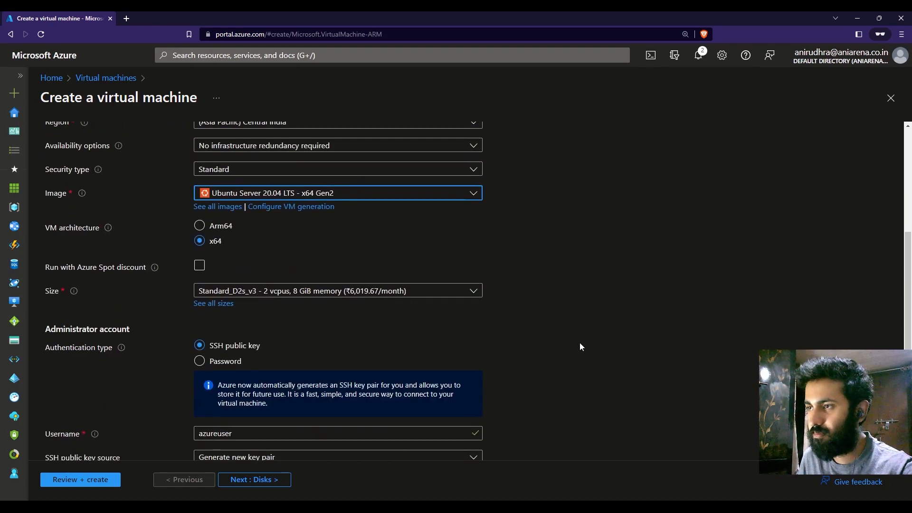
pyautogui.click(204, 265)
pyautogui.click(248, 290)
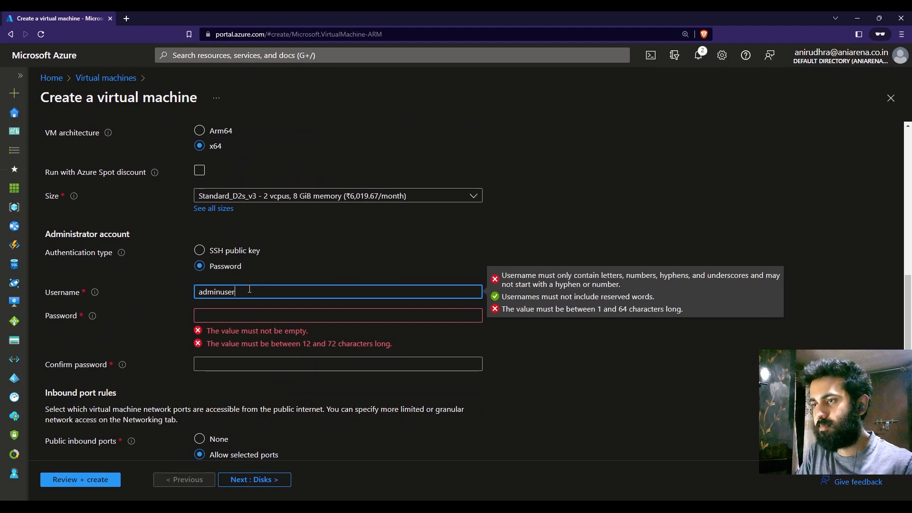
pyautogui.press('Tab')
pyautogui.write('•••••••••')
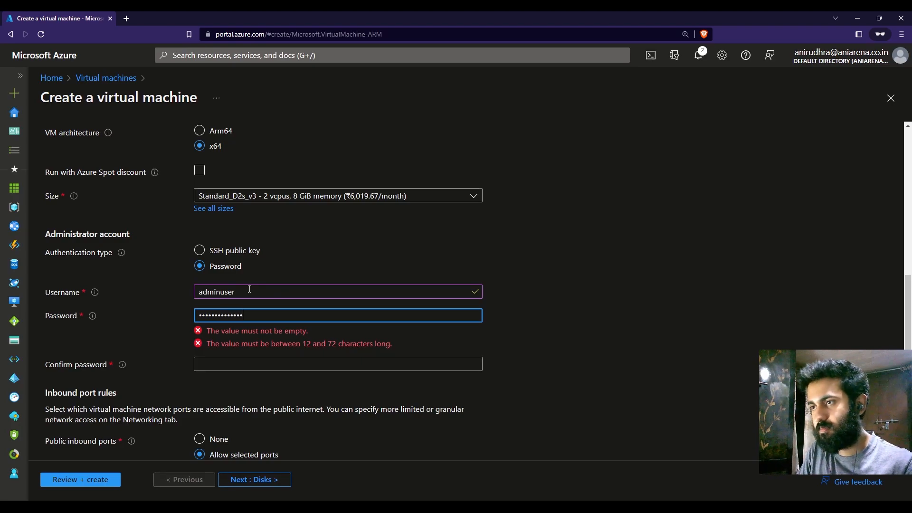
pyautogui.press('Tab')
pyautogui.write('••••••••')
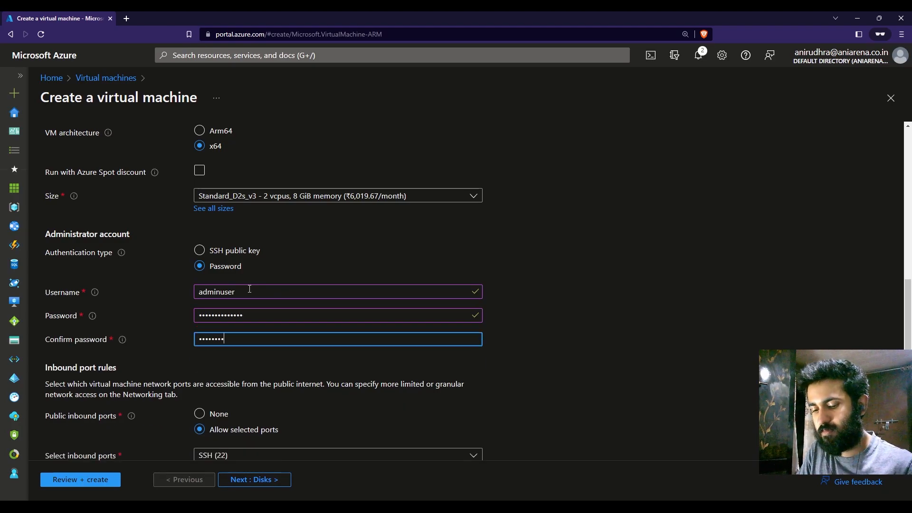
pyautogui.click(672, 271)
# Step: Set the virtual machine's public inbound ports to None and review the basic settings
pyautogui.scroll(-2, 710, 285)
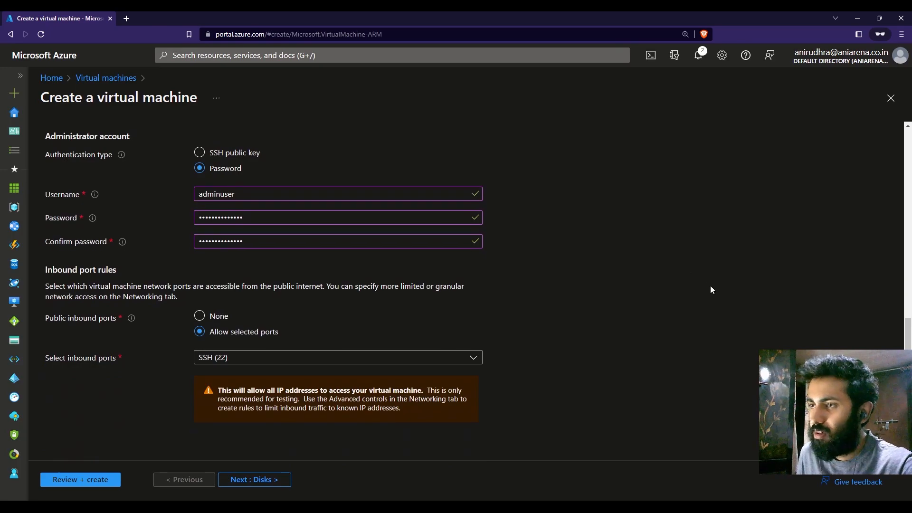
pyautogui.click(231, 316)
pyautogui.scroll(12, 309, 375)
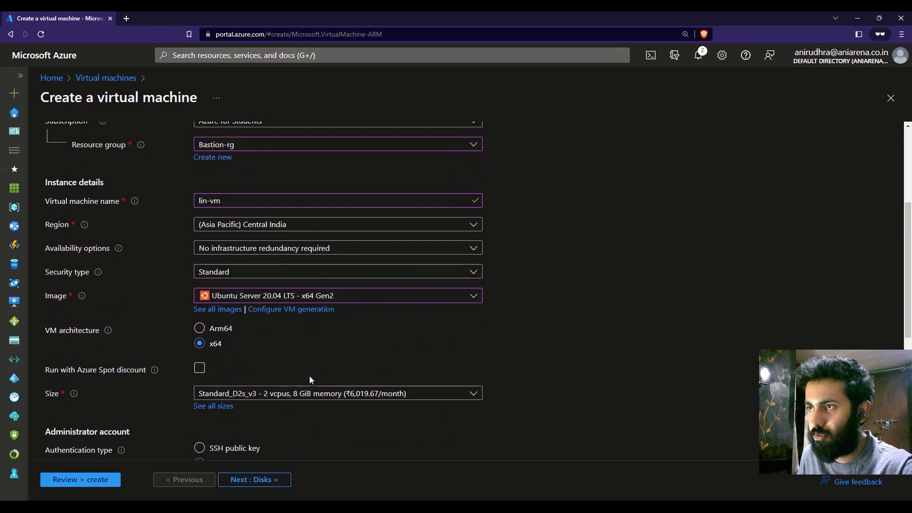
# Step: Keep the default disks and the vm-vnet network, set the public IP to None, and validate and deploy lin-vm
pyautogui.click(279, 481)
pyautogui.click(278, 481)
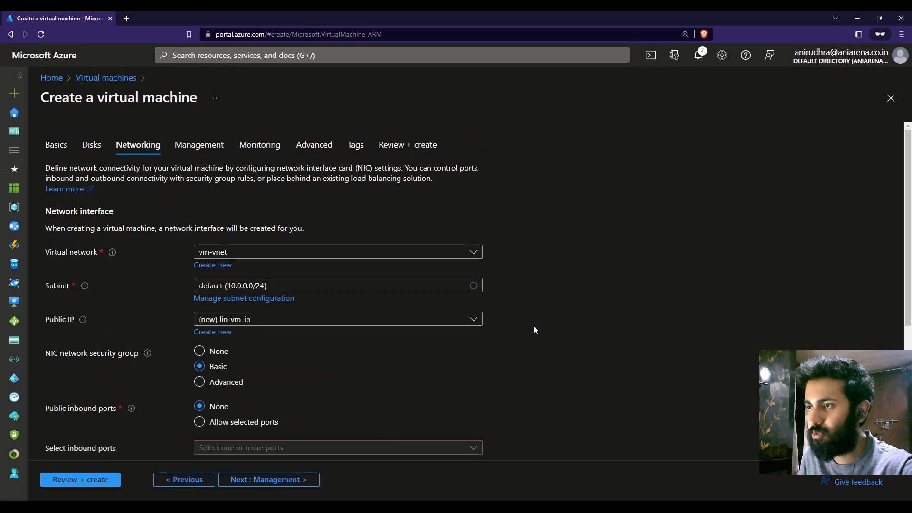
pyautogui.scroll(-1, 522, 352)
pyautogui.click(271, 269)
pyautogui.click(234, 312)
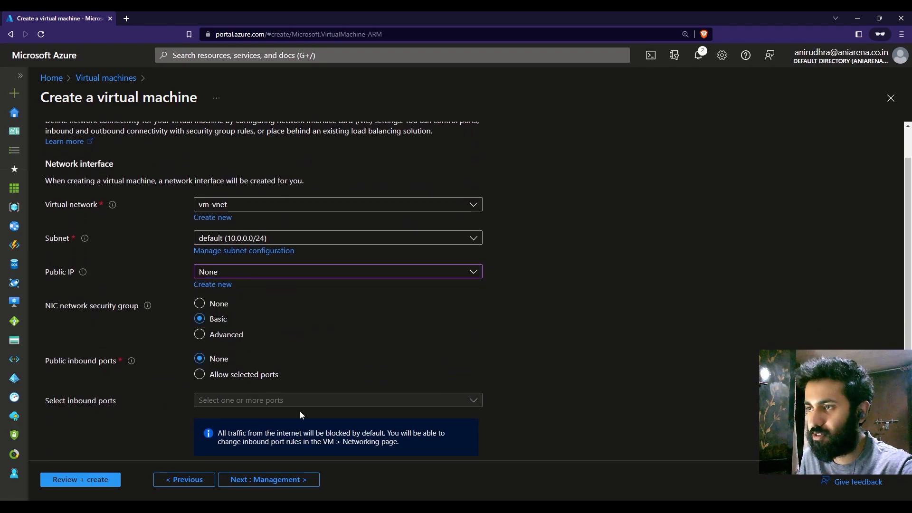
pyautogui.click(98, 480)
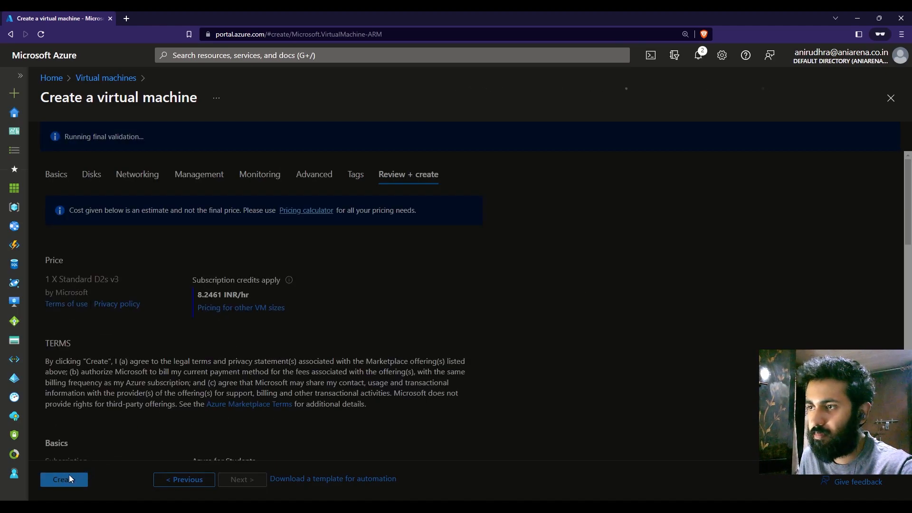
pyautogui.click(69, 478)
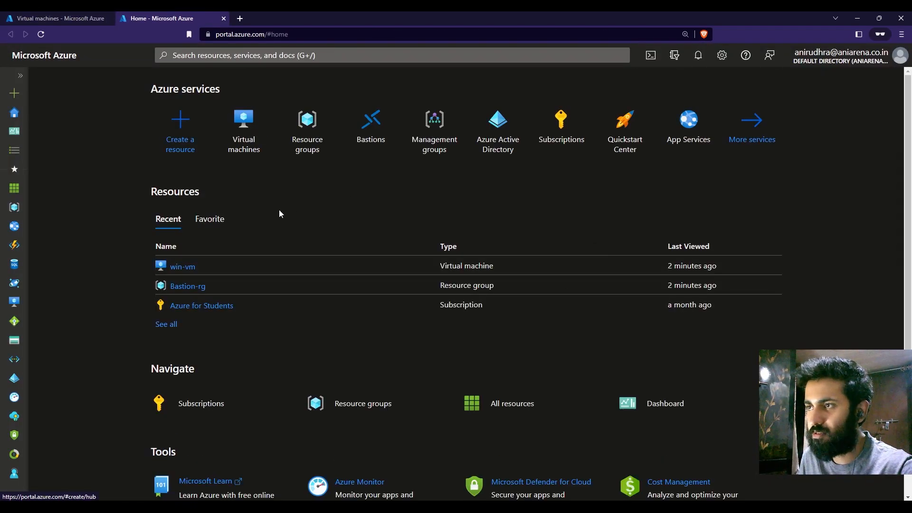
# Step: Search the portal for virtual networks and open the subnets of vm-vnet
pyautogui.click(389, 51)
pyautogui.write('virtual ne')
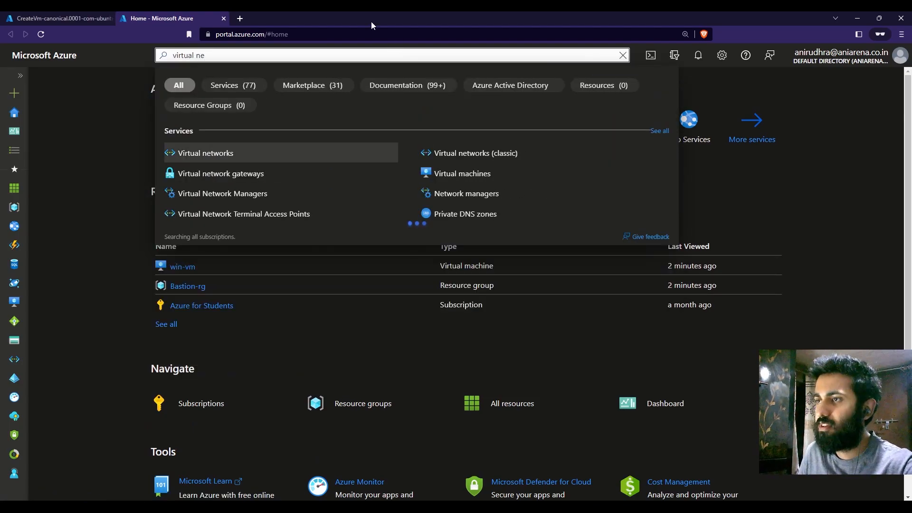
pyautogui.click(266, 151)
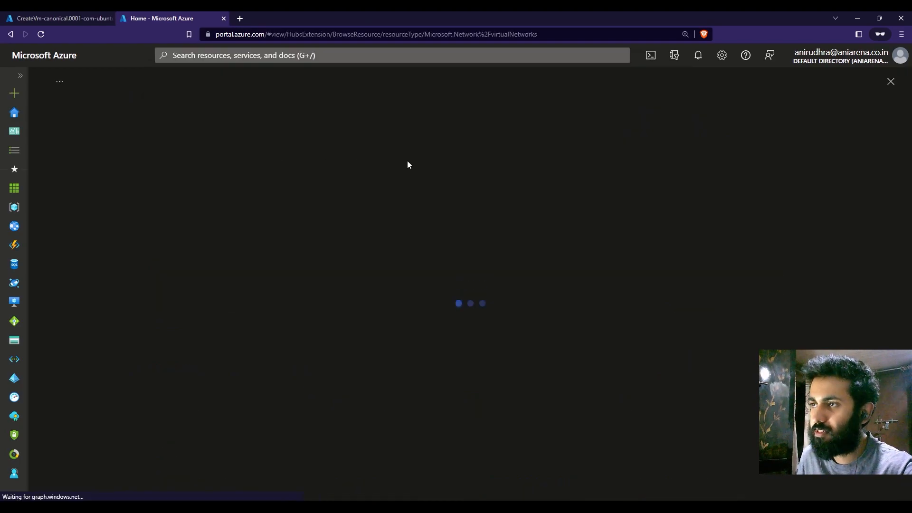
pyautogui.click(97, 227)
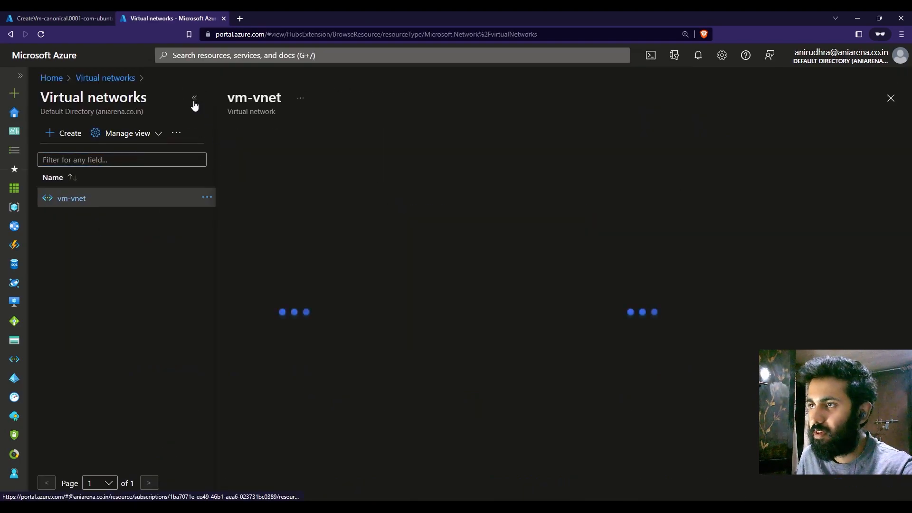
pyautogui.click(90, 312)
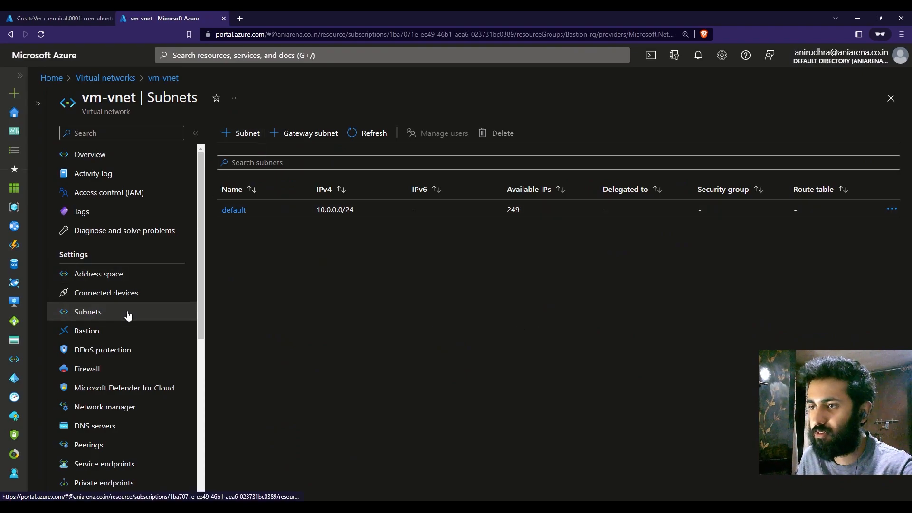
# Step: Add a subnet named AzureBastionSubnet to vm-vnet, keeping the address range 10.0.1.0/24
pyautogui.click(252, 133)
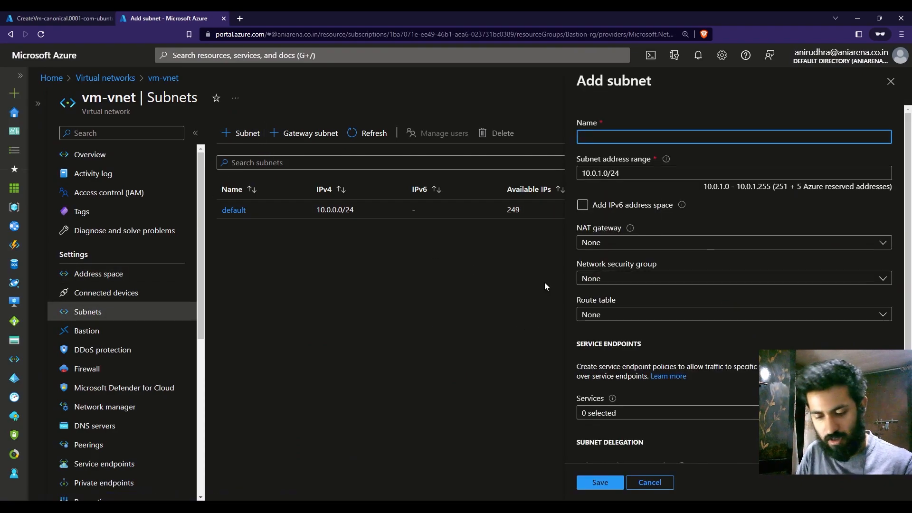
pyautogui.write('AzureBastionSubnet')
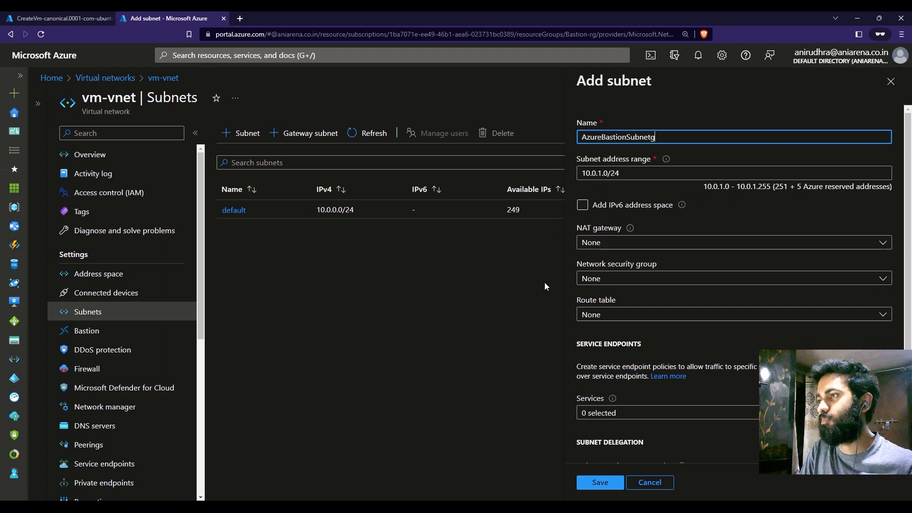
pyautogui.click(601, 482)
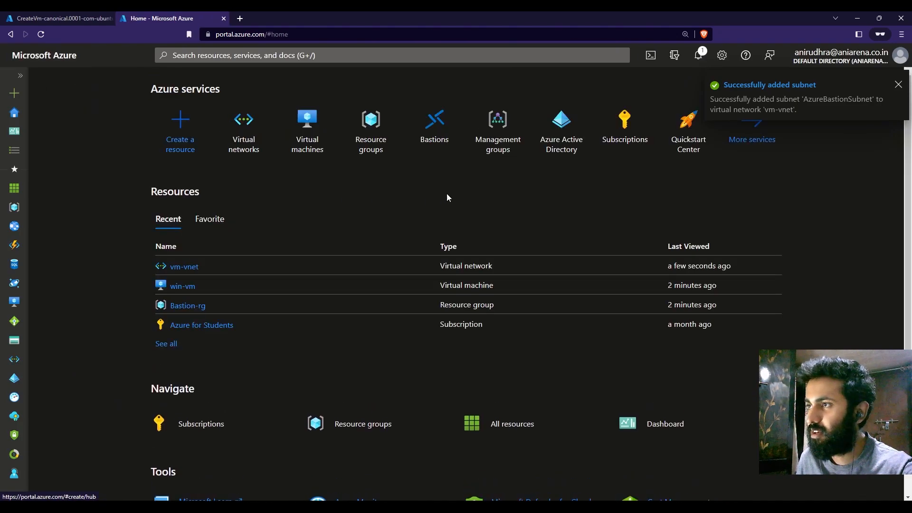
# Step: Find the Bastions service and start creating a Bastion in the Bastion-rg resource group
pyautogui.click(418, 57)
pyautogui.write('bastion')
pyautogui.press('Return')
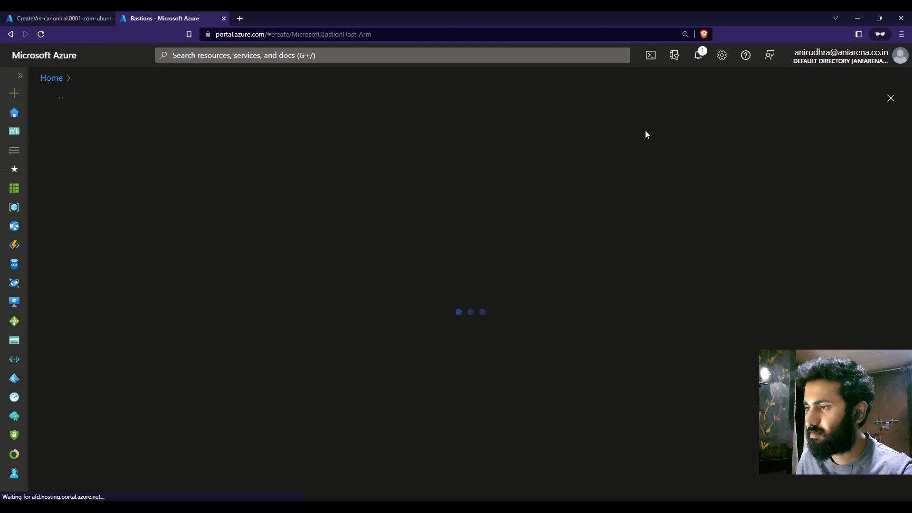
pyautogui.scroll(-1, 687, 218)
pyautogui.click(338, 190)
pyautogui.click(307, 226)
# Step: Name the Bastion test-bastion, keeping the Central India region, the Standard tier and an instance count of 2
pyautogui.scroll(-1, 434, 241)
pyautogui.click(386, 185)
pyautogui.write('test-bastion')
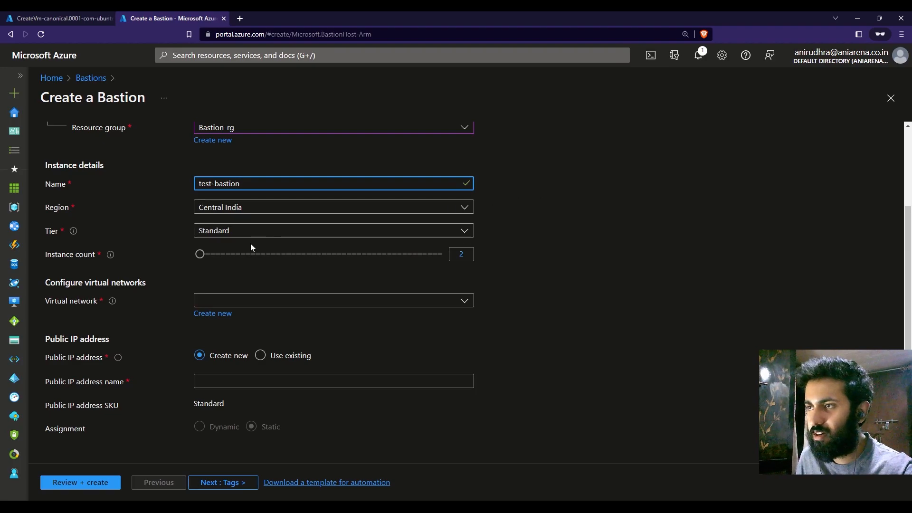
pyautogui.moveTo(198, 254)
pyautogui.mouseDown()
pyautogui.moveTo(272, 264)
pyautogui.moveTo(183, 264)
pyautogui.mouseUp()
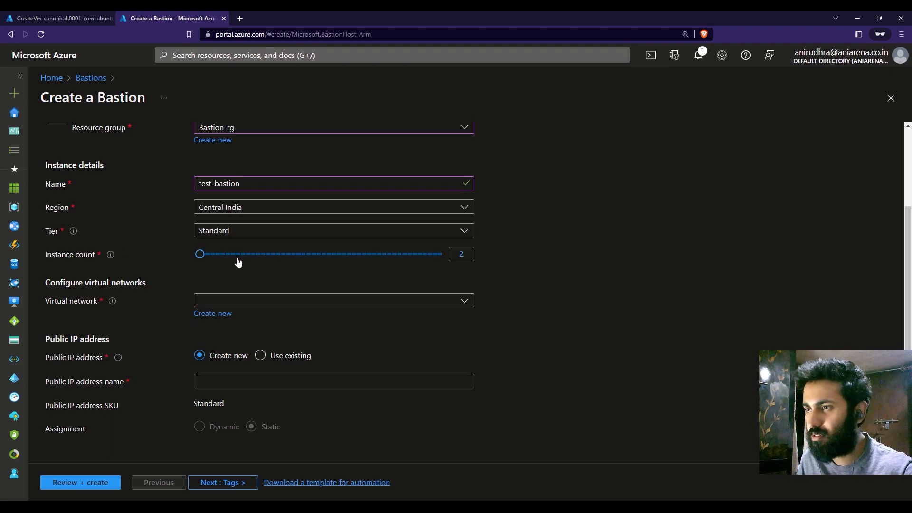
# Step: Select vm-vnet as the Bastion's virtual network, using its AzureBastionSubnet subnet
pyautogui.click(365, 304)
pyautogui.click(413, 361)
pyautogui.scroll(-1, 636, 360)
pyautogui.scroll(-1, 634, 358)
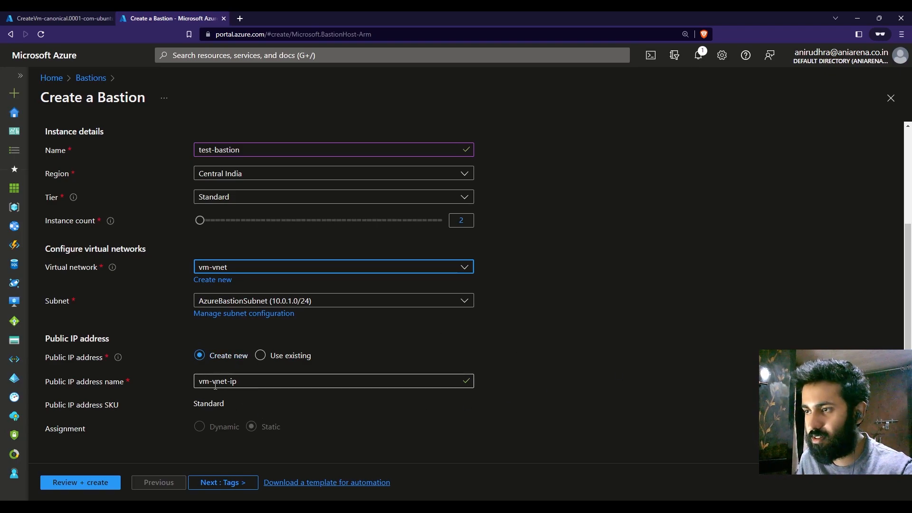
# Step: Name the Bastion's new public IP address bastion-publicip
pyautogui.moveTo(287, 384); pyautogui.dragTo(196, 383)
pyautogui.click(614, 387)
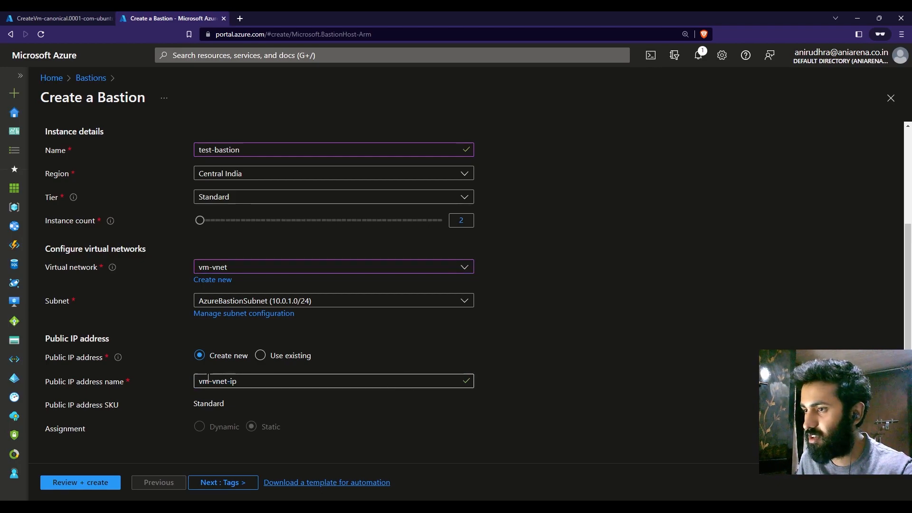
pyautogui.moveTo(263, 382); pyautogui.dragTo(152, 383)
pyautogui.write('b')
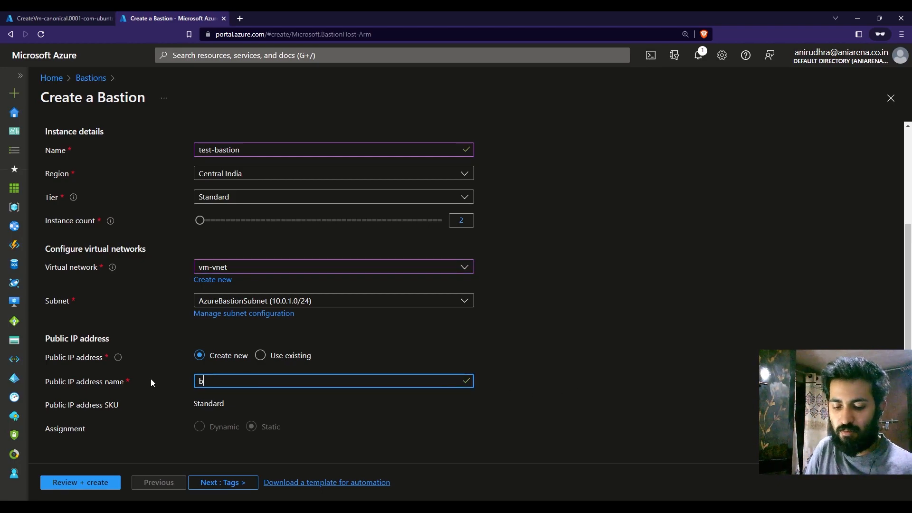
pyautogui.write('astion-publiv')
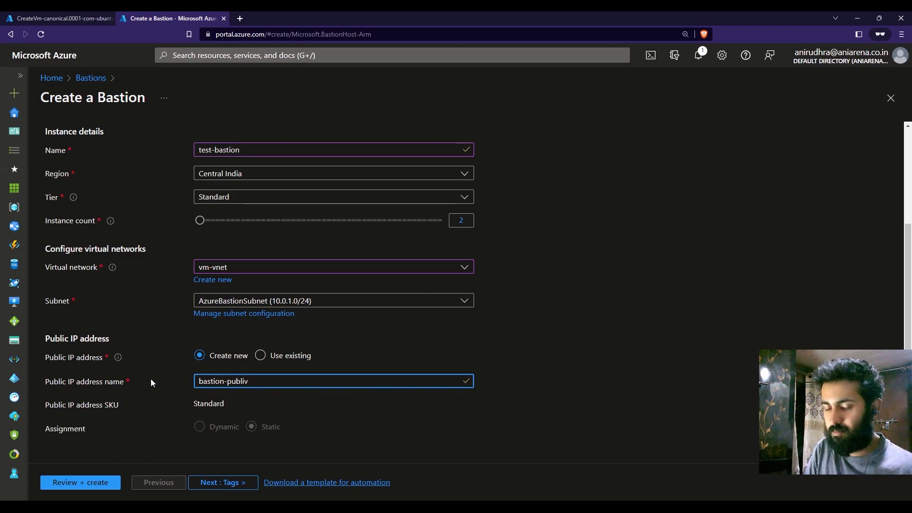
pyautogui.press('BackSpace')
pyautogui.write('cip')
pyautogui.click(510, 447)
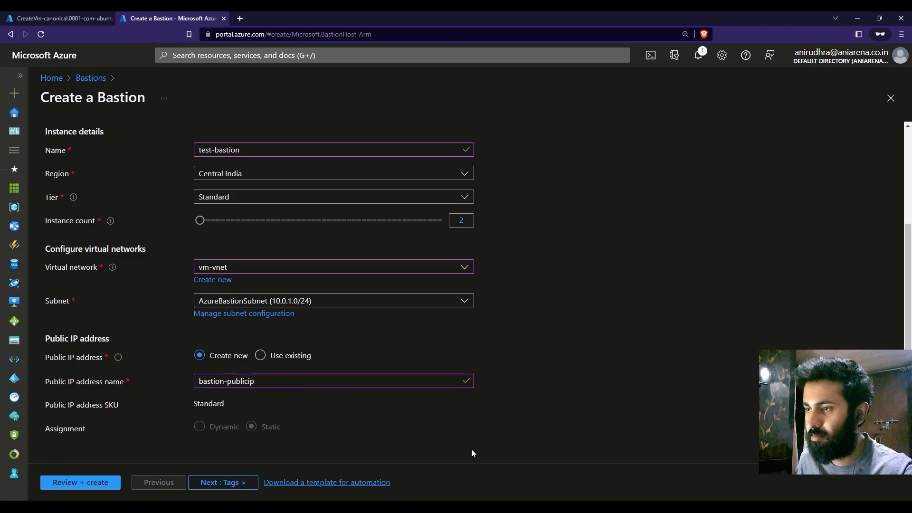
# Step: Validate and deploy test-bastion with the default tags and only copy and paste enabled, and return to the Ubuntu virtual machine's deployment page
pyautogui.scroll(3, 352, 406)
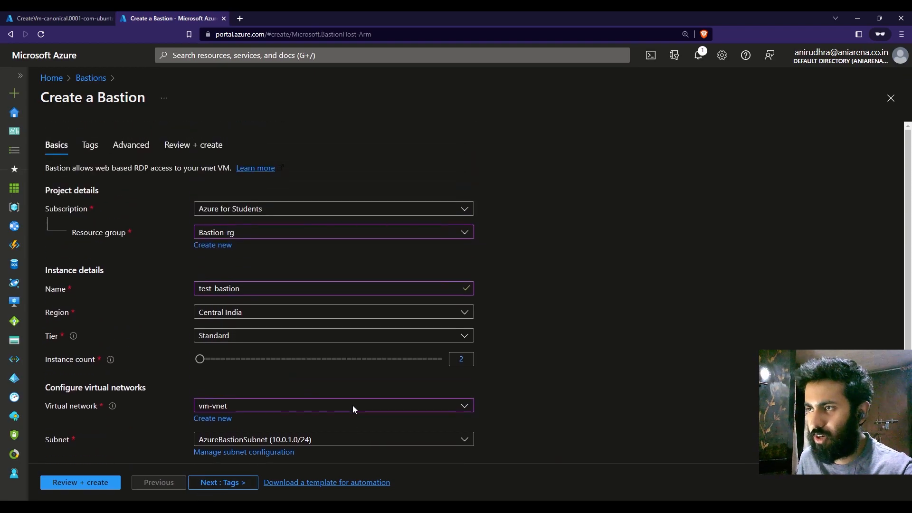
pyautogui.click(243, 475)
pyautogui.click(244, 482)
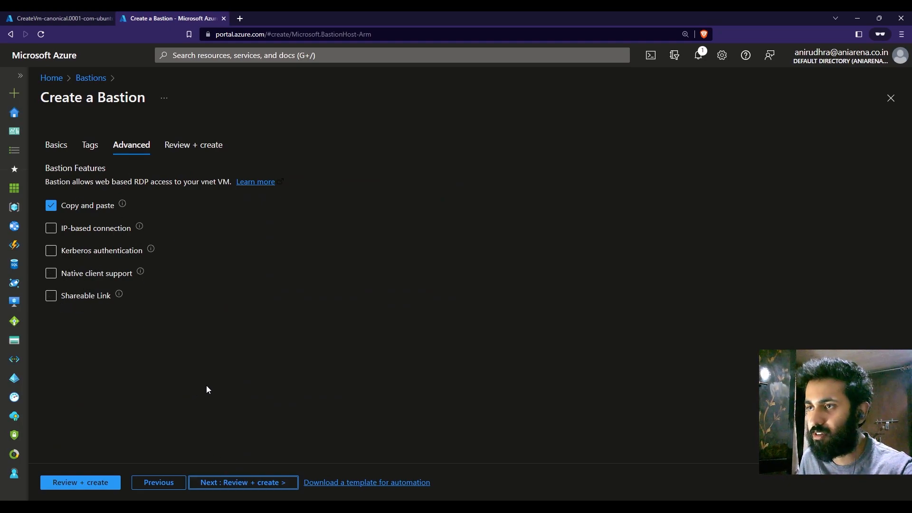
pyautogui.click(244, 483)
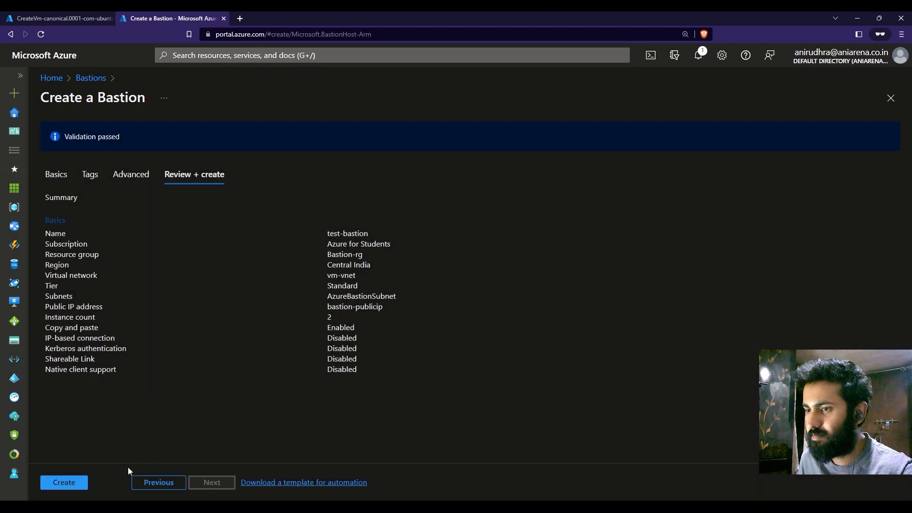
pyautogui.click(85, 483)
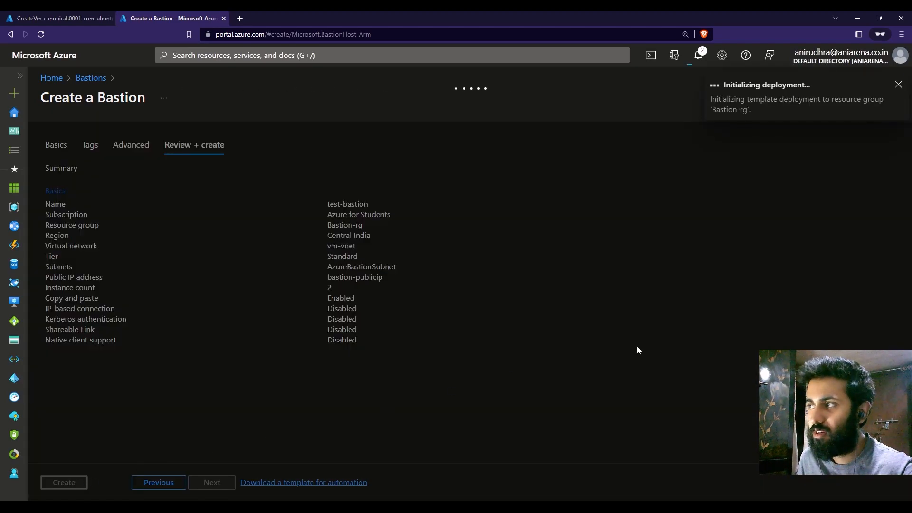
pyautogui.click(62, 18)
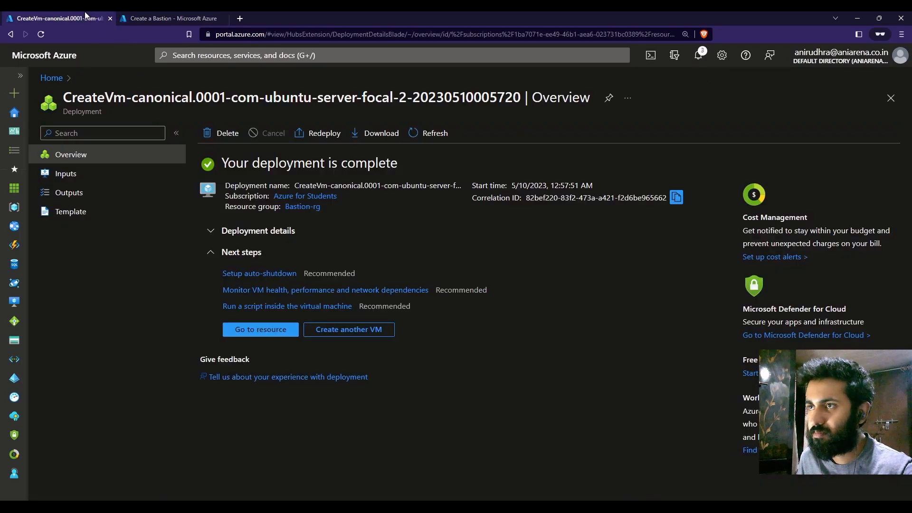
# Step: Close the Ubuntu virtual machine's deployment page, open the deployed test-bastion resource and review its overview and session list
pyautogui.click(110, 19)
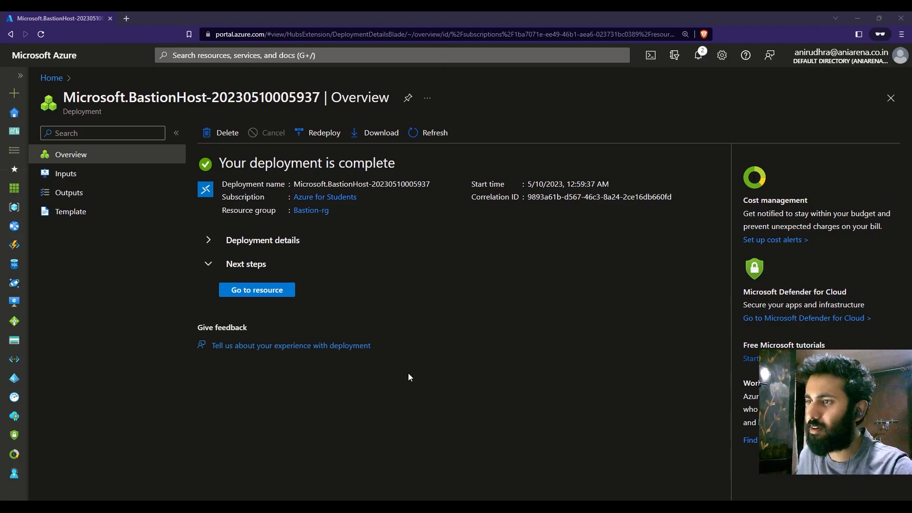
pyautogui.click(257, 289)
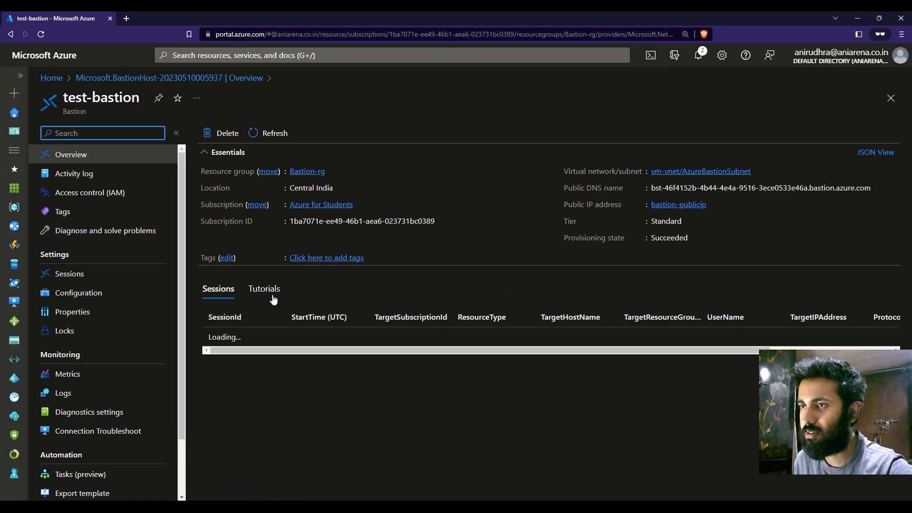
pyautogui.scroll(-2, 142, 332)
pyautogui.scroll(2, 145, 335)
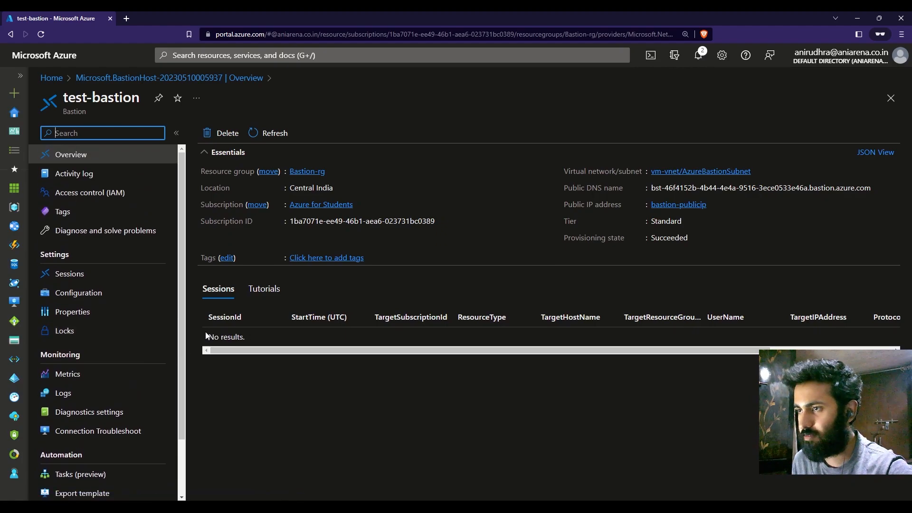
pyautogui.moveTo(248, 343); pyautogui.dragTo(202, 344)
pyautogui.click(352, 404)
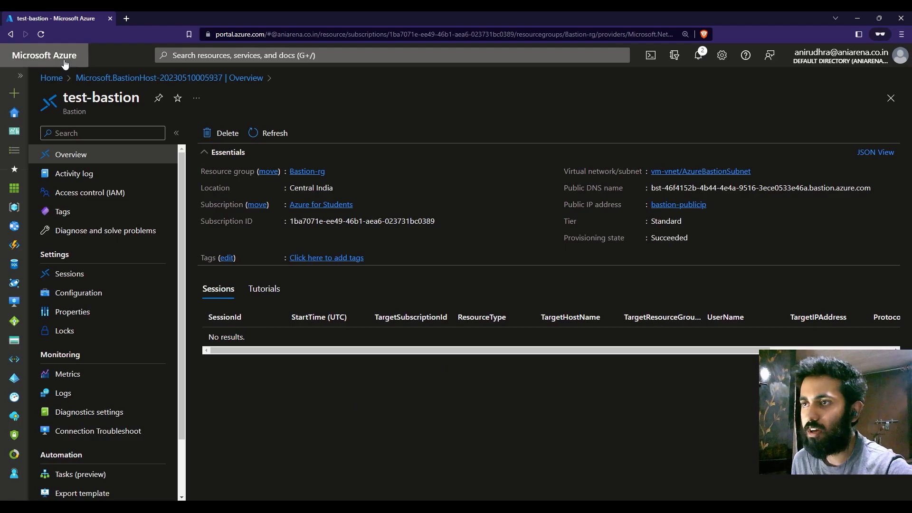
# Step: Open lin-vm from the virtual machines list and bring up its Bastion connection settings
pyautogui.click(45, 55)
pyautogui.click(383, 158)
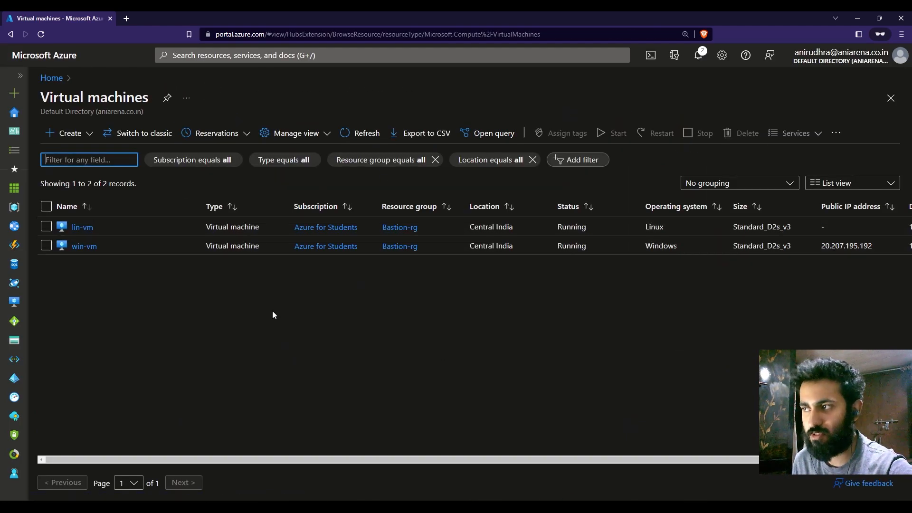
pyautogui.click(83, 228)
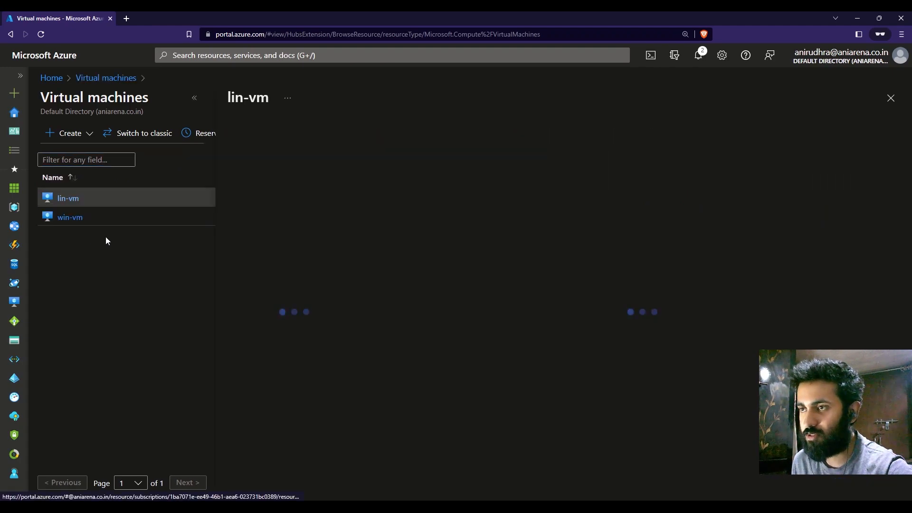
pyautogui.click(194, 98)
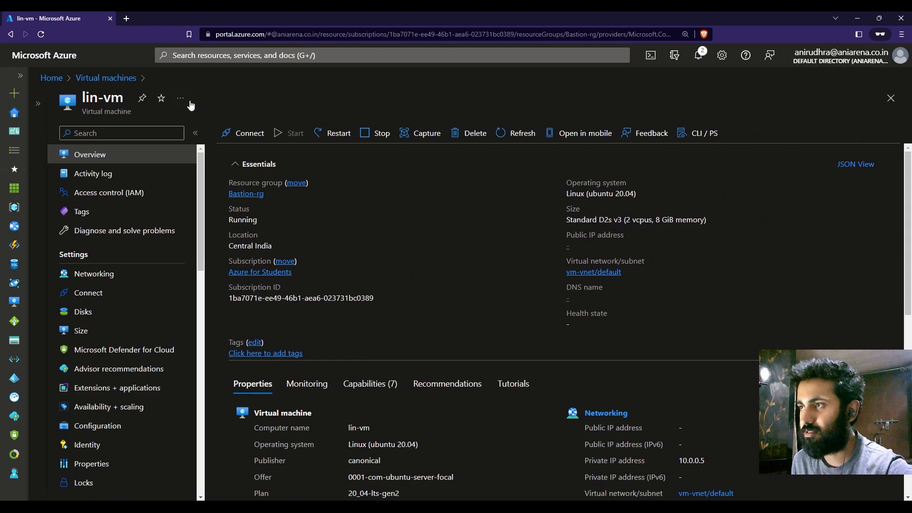
pyautogui.click(245, 133)
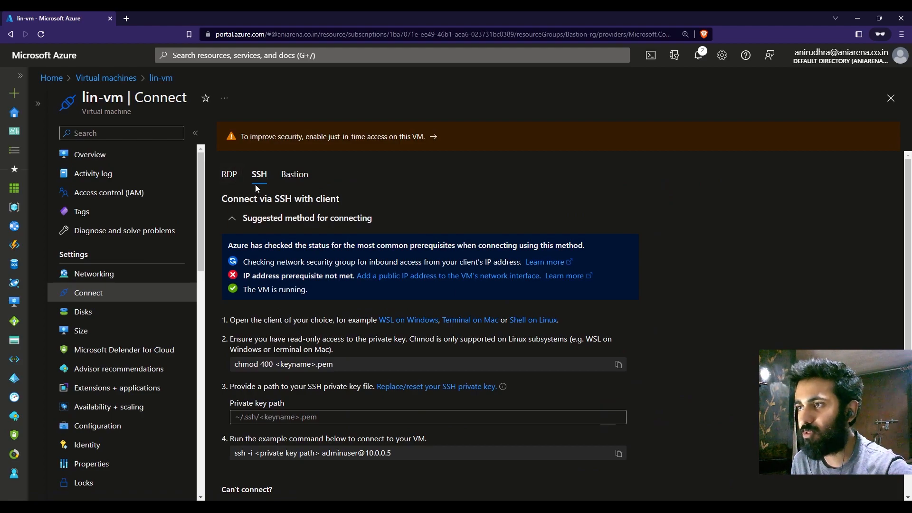
pyautogui.click(295, 175)
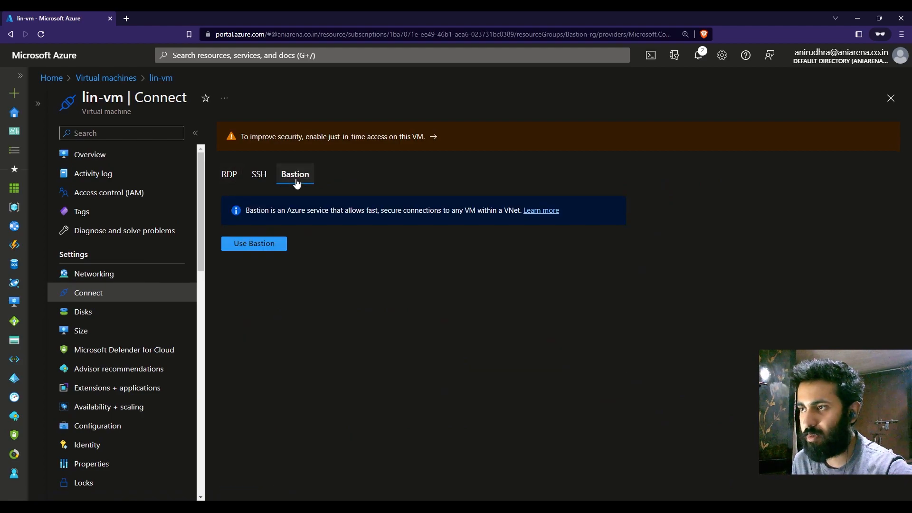
pyautogui.click(253, 248)
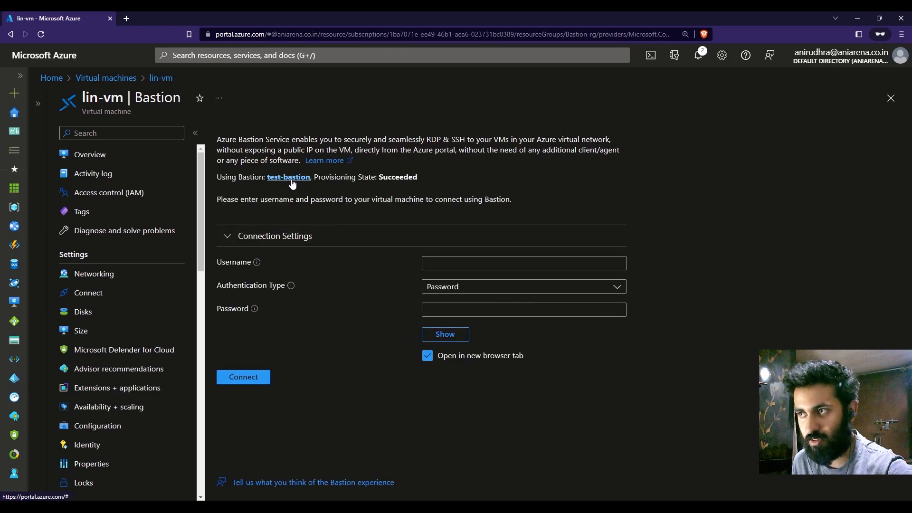
pyautogui.moveTo(222, 178); pyautogui.dragTo(319, 183)
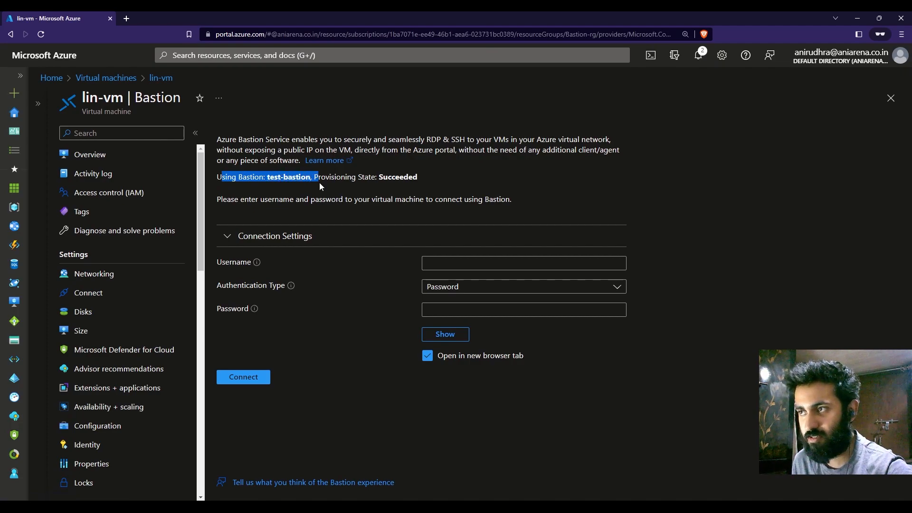
pyautogui.click(799, 321)
# Step: Connect to lin-vm through Bastion in a new browser tab with the username adminuser and the account password
pyautogui.click(459, 268)
pyautogui.write('adminuser')
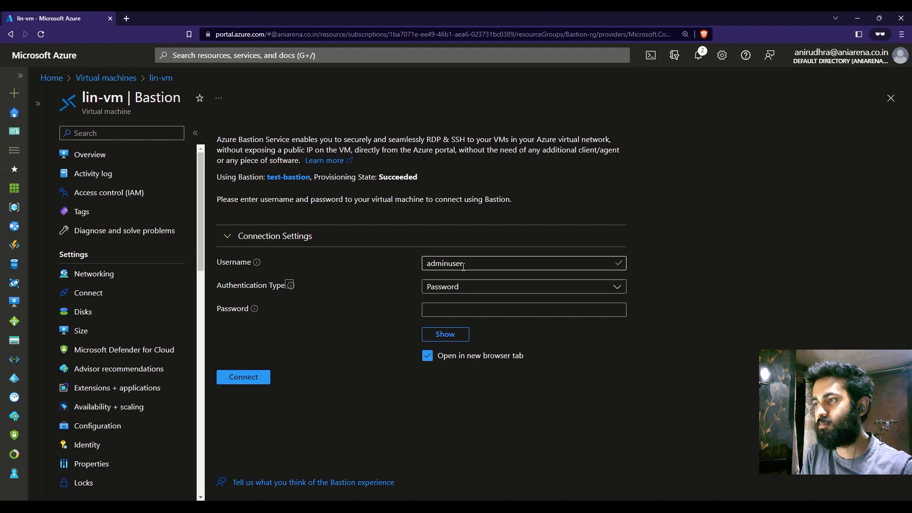
pyautogui.click(475, 310)
pyautogui.write('••••••••••••••')
pyautogui.click(318, 442)
pyautogui.click(260, 376)
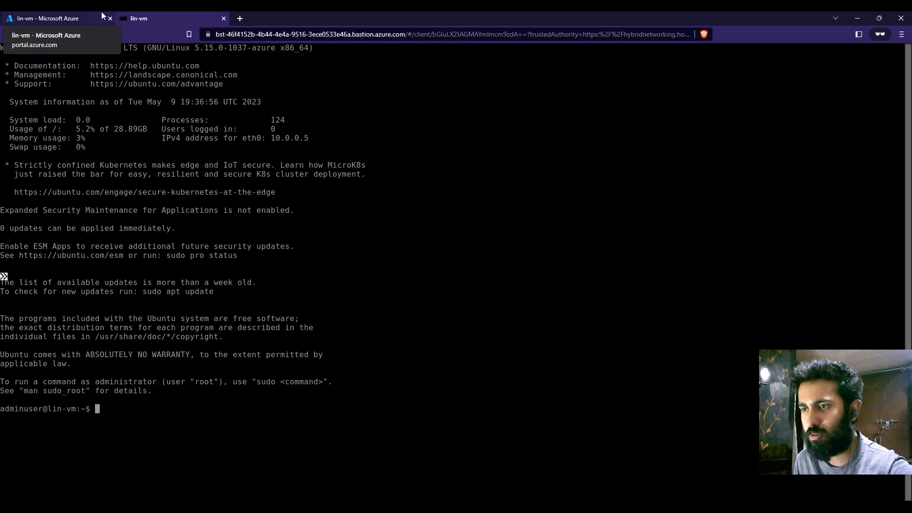
# Step: Clear the lin-vm session's terminal and run the hostname command to check which machine is connected
pyautogui.click(78, 14)
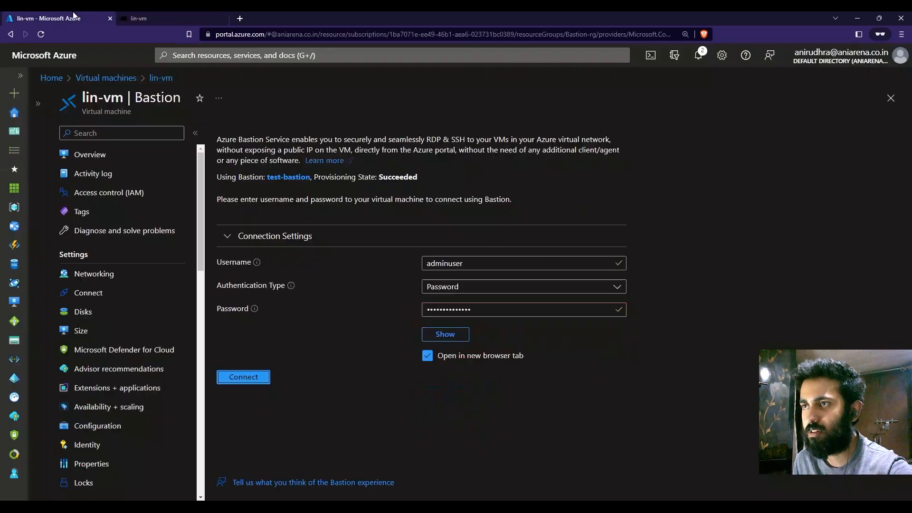
pyautogui.click(195, 15)
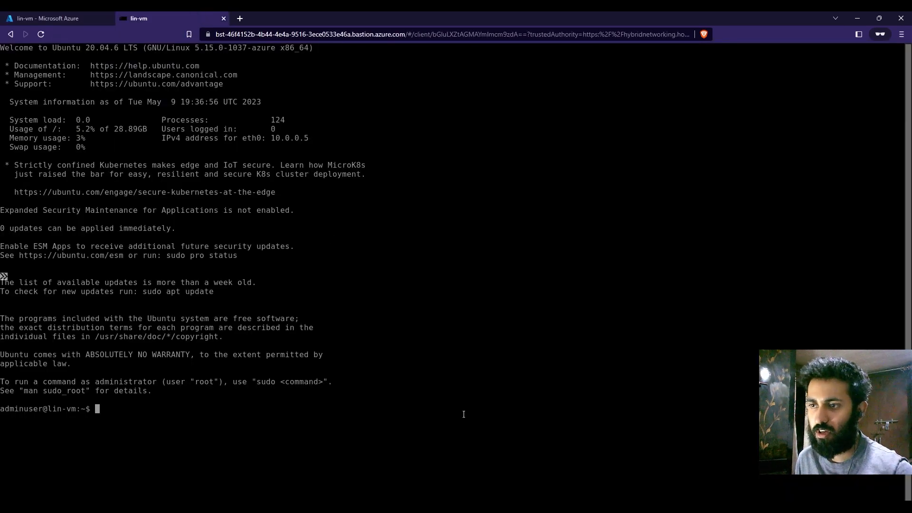
pyautogui.hotkey('ctrl', 'l')
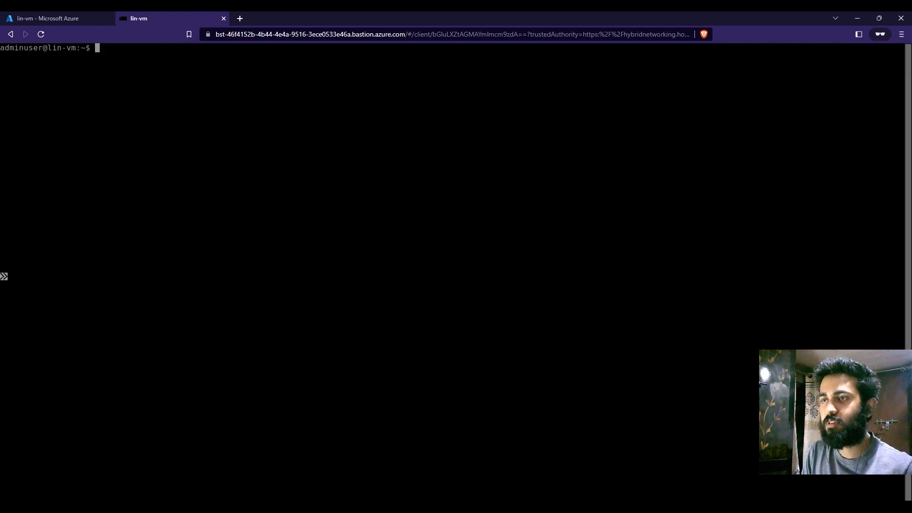
pyautogui.write('host')
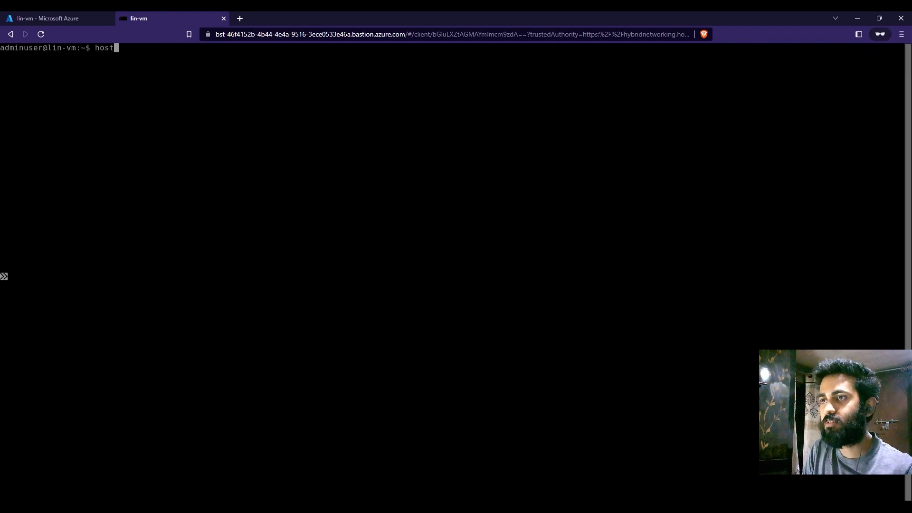
pyautogui.write('name')
pyautogui.press('Return')
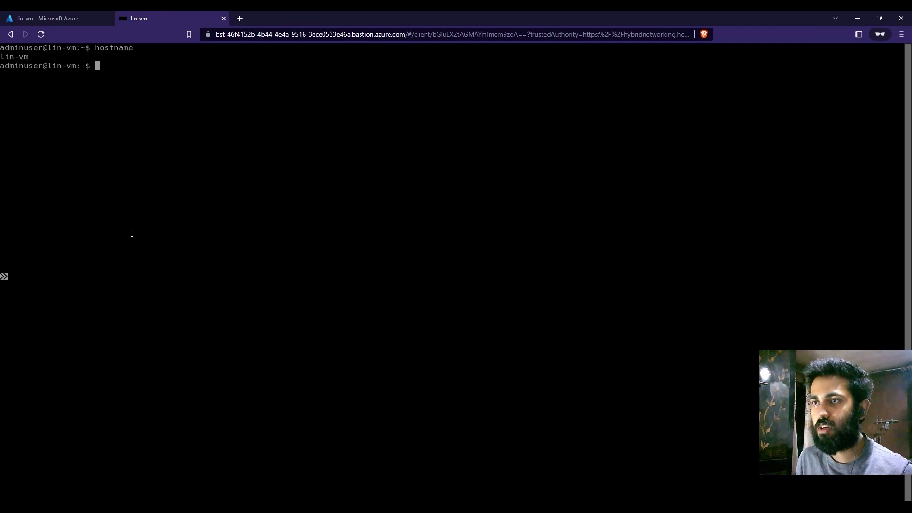
pyautogui.moveTo(27, 56); pyautogui.dragTo(0, 57)
pyautogui.click(184, 157)
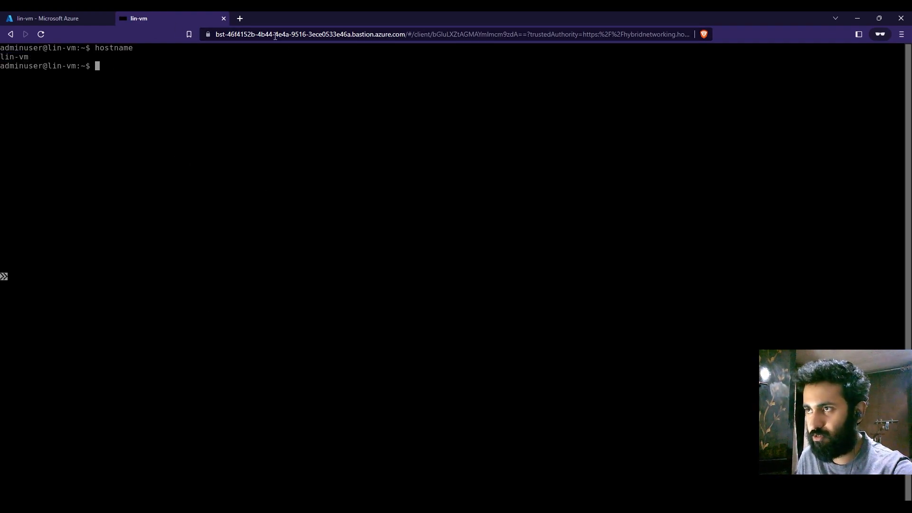
# Step: Inspect the connection security details of the Bastion session's website and close them
pyautogui.click(212, 37)
pyautogui.click(233, 81)
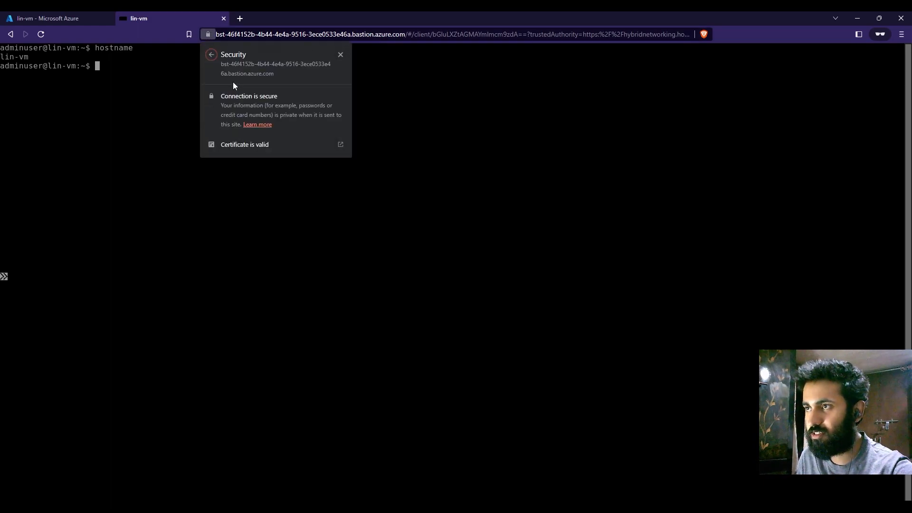
pyautogui.click(446, 230)
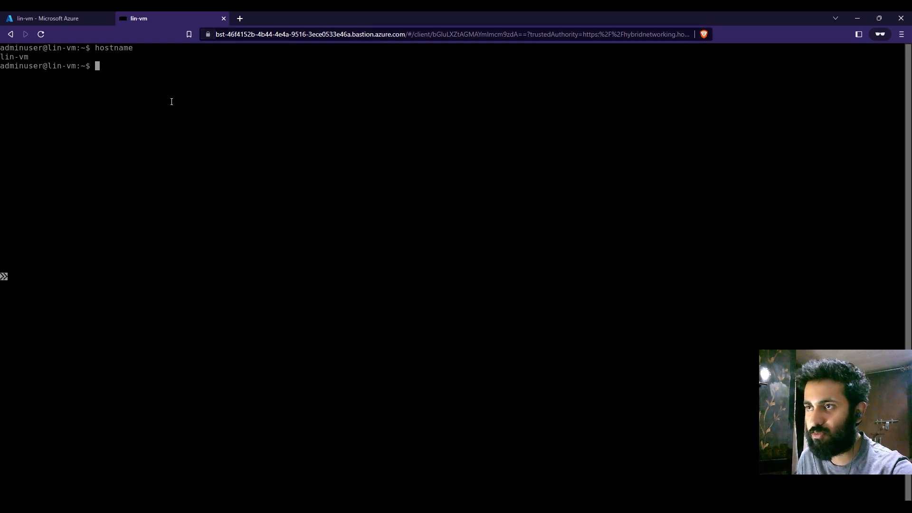
pyautogui.click(70, 15)
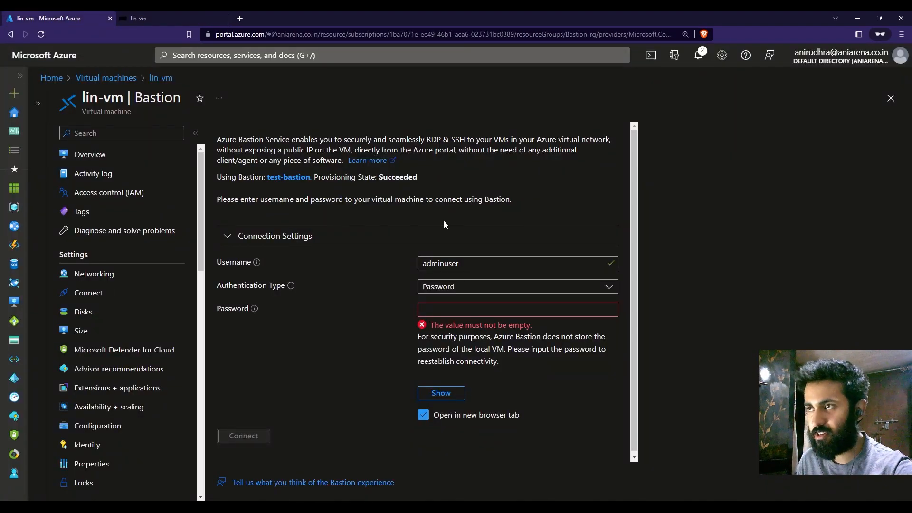
pyautogui.click(152, 22)
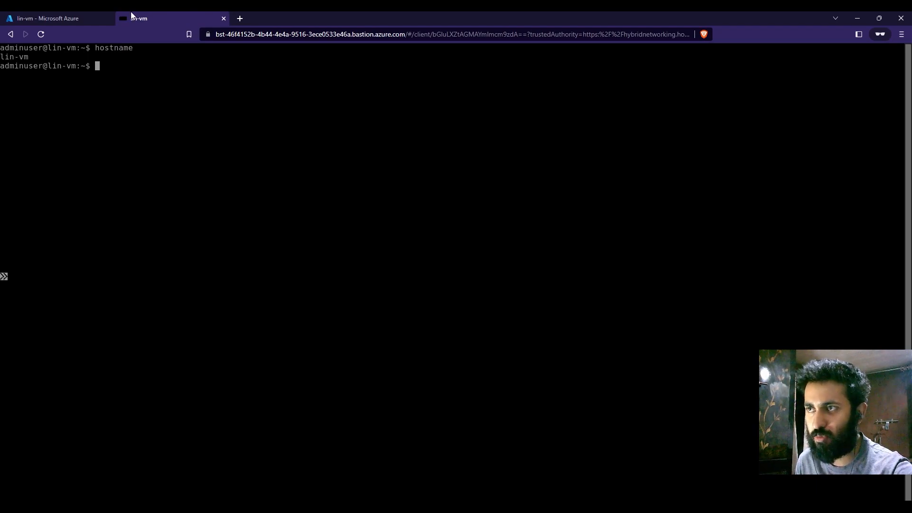
# Step: Return to the virtual machines list, open win-vm and bring up its Bastion connection settings
pyautogui.click(90, 14)
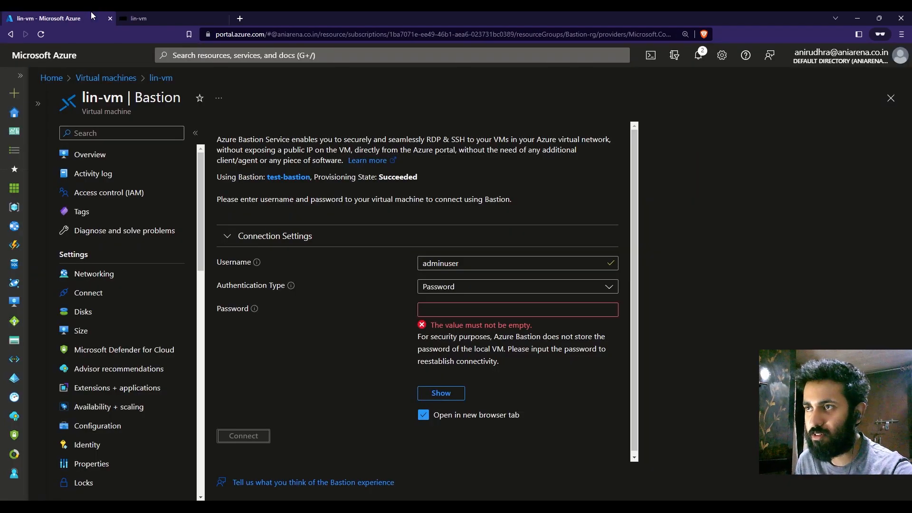
pyautogui.click(892, 99)
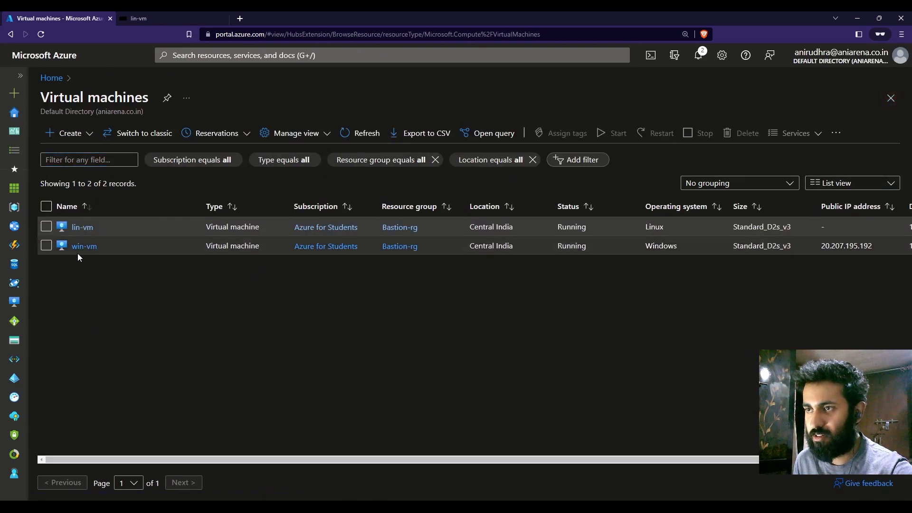
pyautogui.click(83, 246)
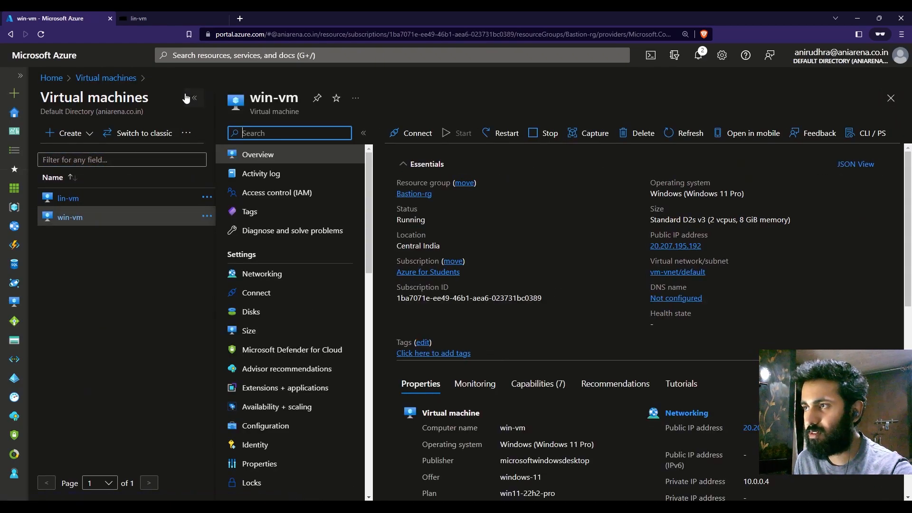
pyautogui.click(186, 99)
pyautogui.click(238, 131)
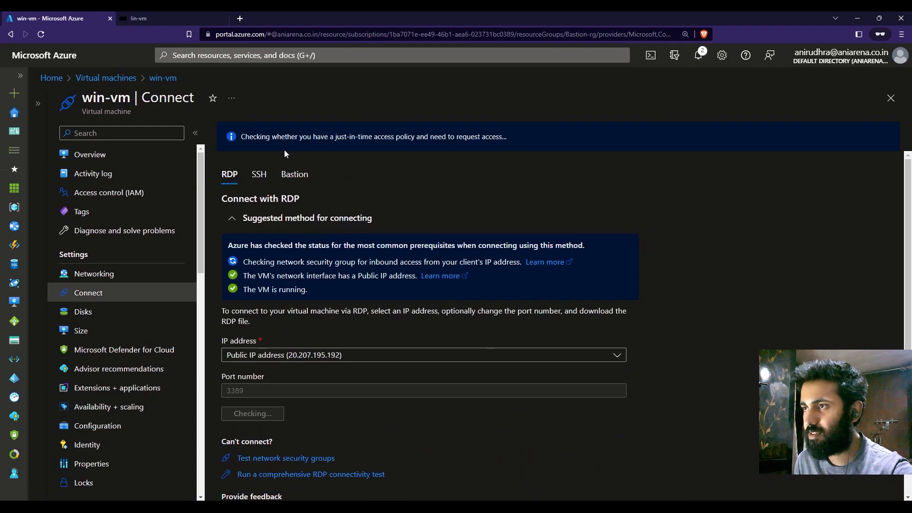
pyautogui.click(297, 176)
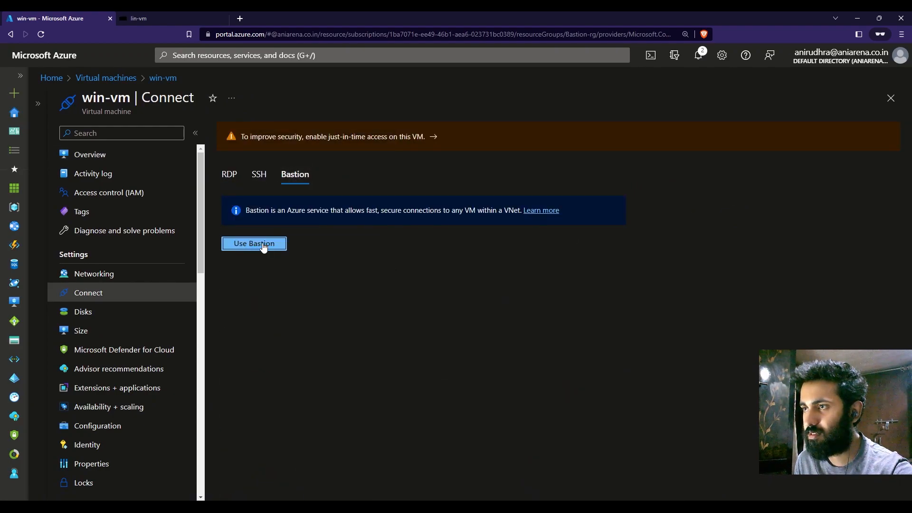
pyautogui.click(246, 243)
# Step: Connect to win-vm through Bastion in a new browser tab with the username adminuser and the account password
pyautogui.click(488, 265)
pyautogui.write('adminuser')
pyautogui.click(494, 309)
pyautogui.write('•••••••••')
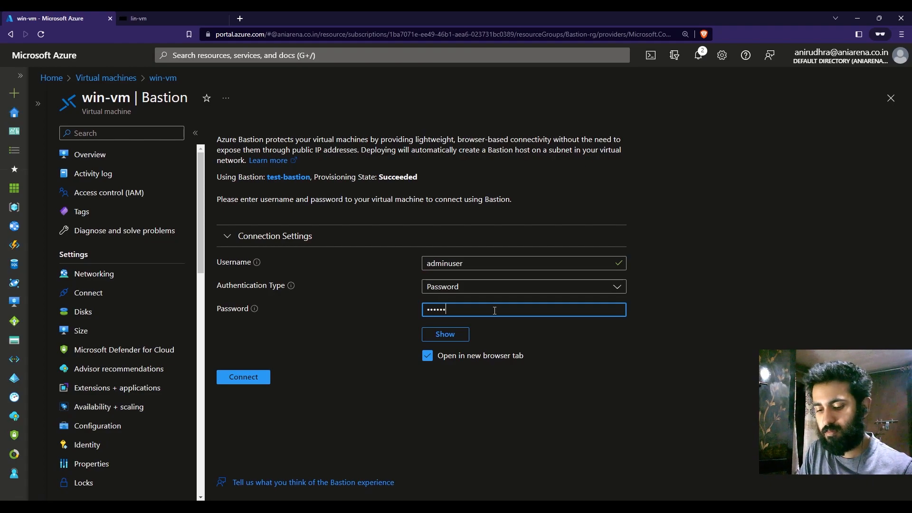
pyautogui.write('•••••')
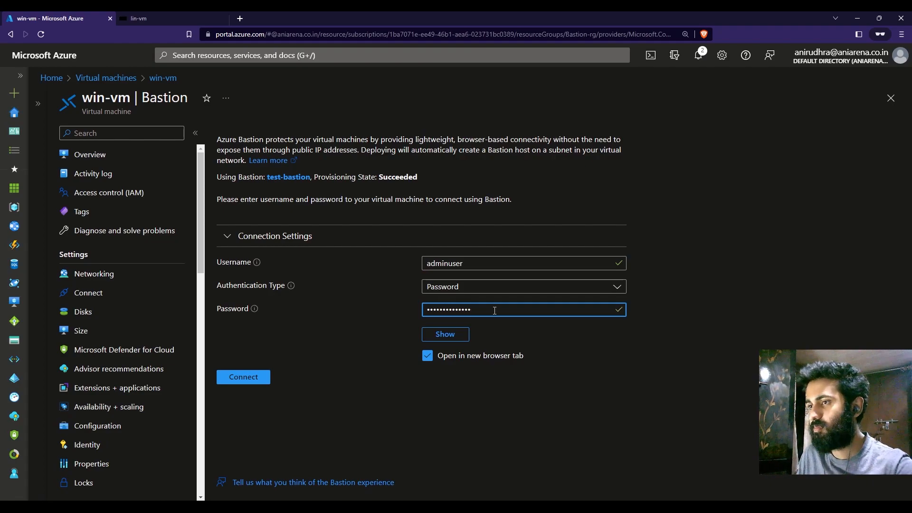
pyautogui.click(251, 380)
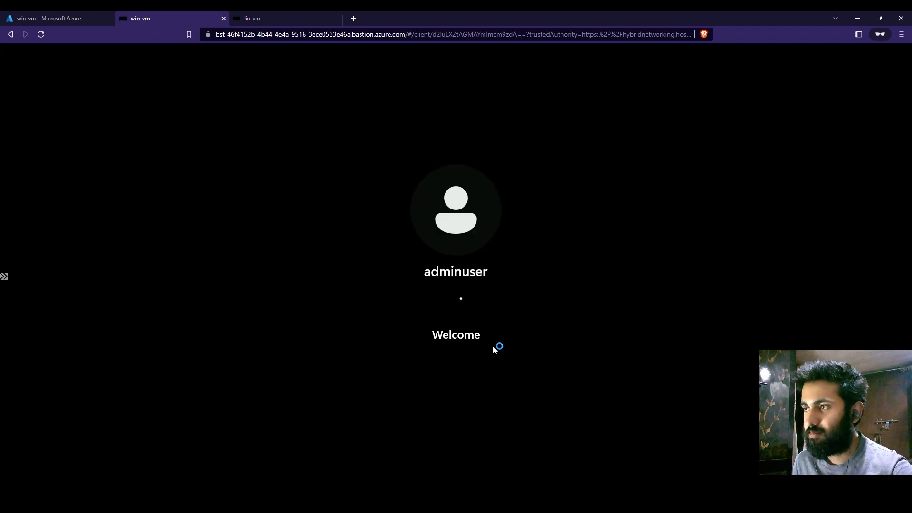
# Step: Return to the portal and compare the public IP address and virtual network details on the win-vm and lin-vm overviews
pyautogui.click(53, 18)
pyautogui.click(93, 154)
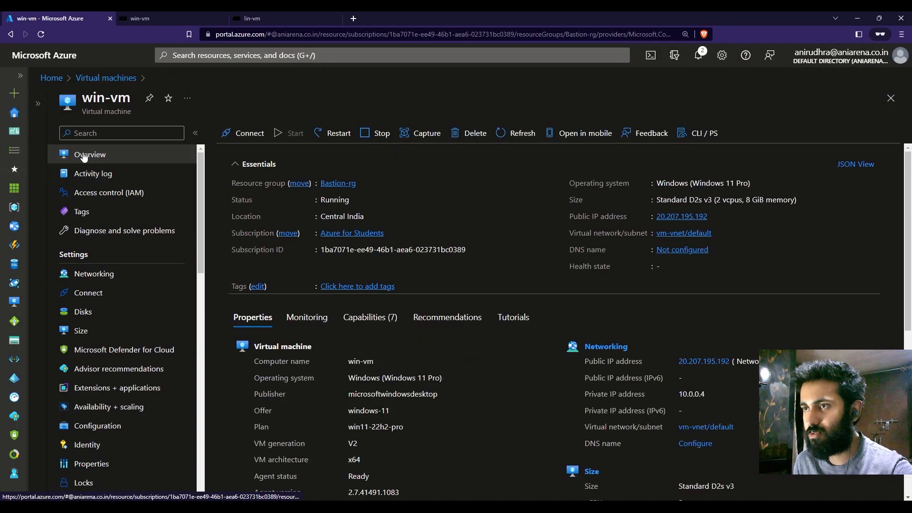
pyautogui.click(38, 104)
pyautogui.click(71, 199)
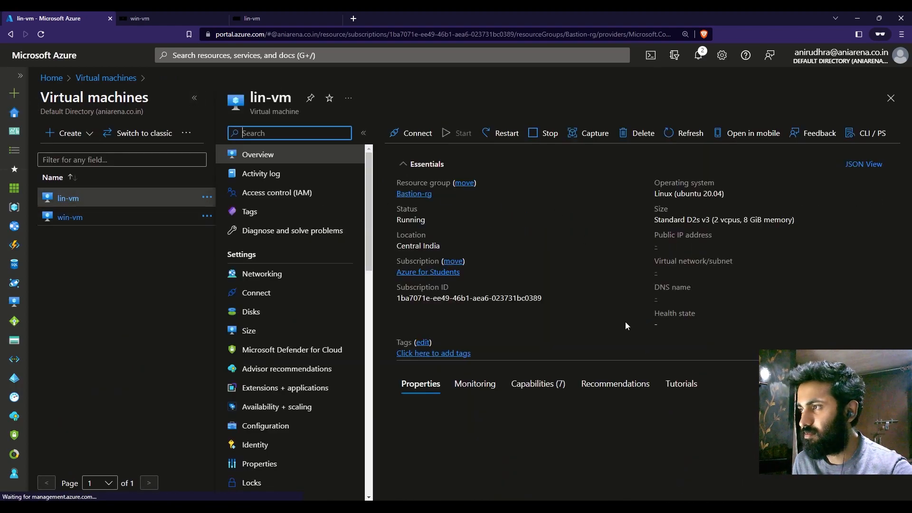
pyautogui.click(72, 219)
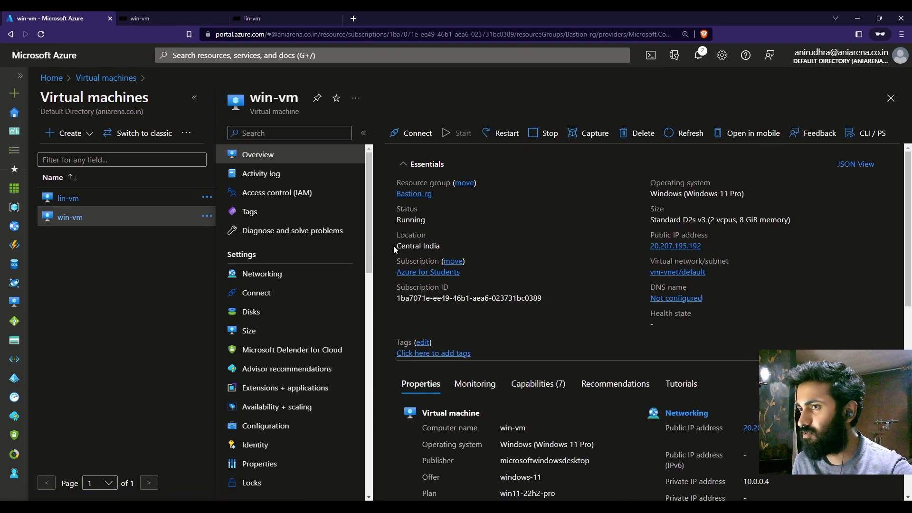
pyautogui.click(69, 199)
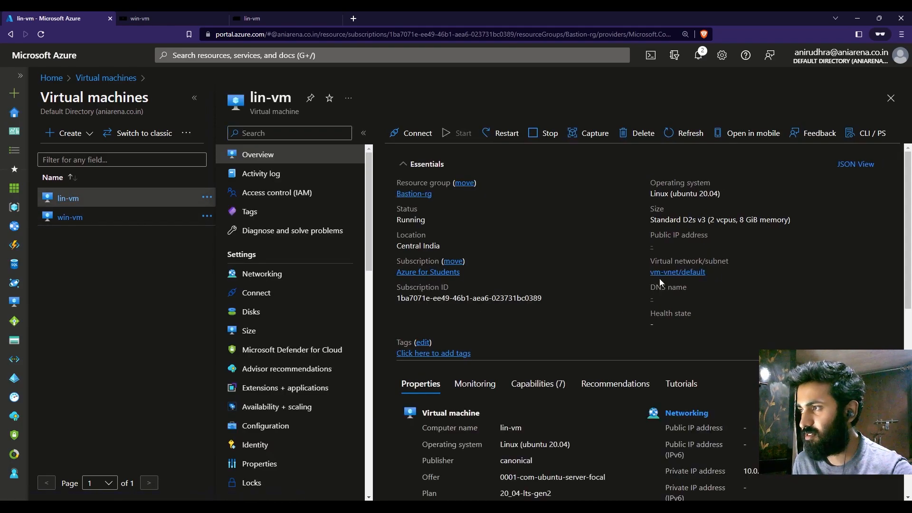
# Step: Open win-vm's public IP address resource win-vm-ip, dissociate it from network interface win-vm788 and close the resource page
pyautogui.moveTo(651, 246); pyautogui.dragTo(755, 249)
pyautogui.click(754, 246)
pyautogui.click(67, 220)
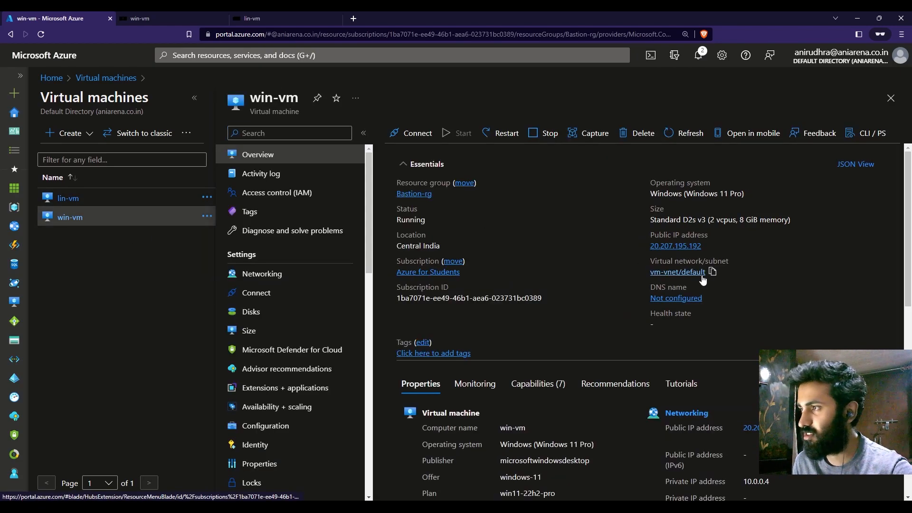
pyautogui.click(677, 247)
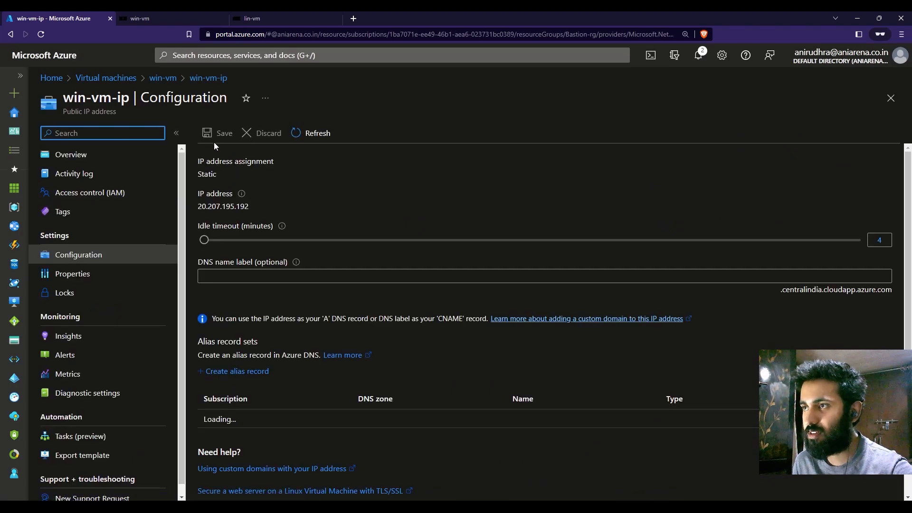
pyautogui.click(109, 156)
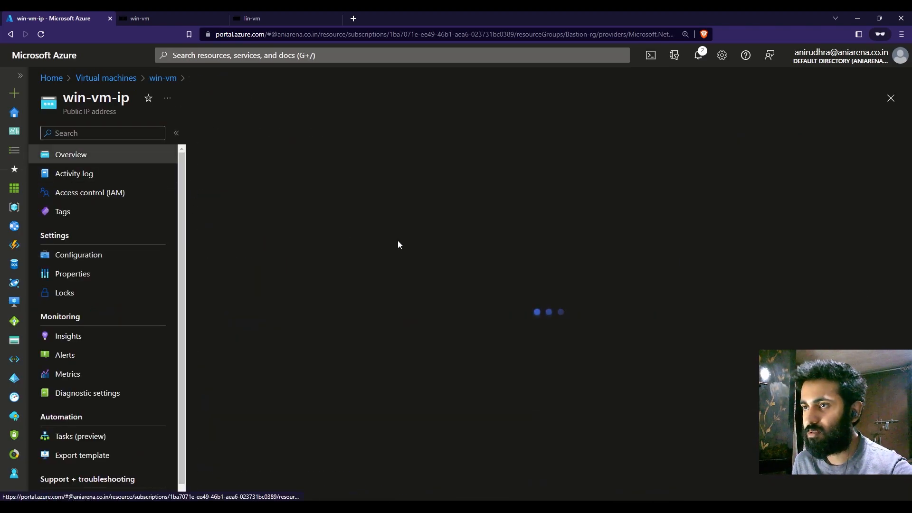
pyautogui.click(289, 140)
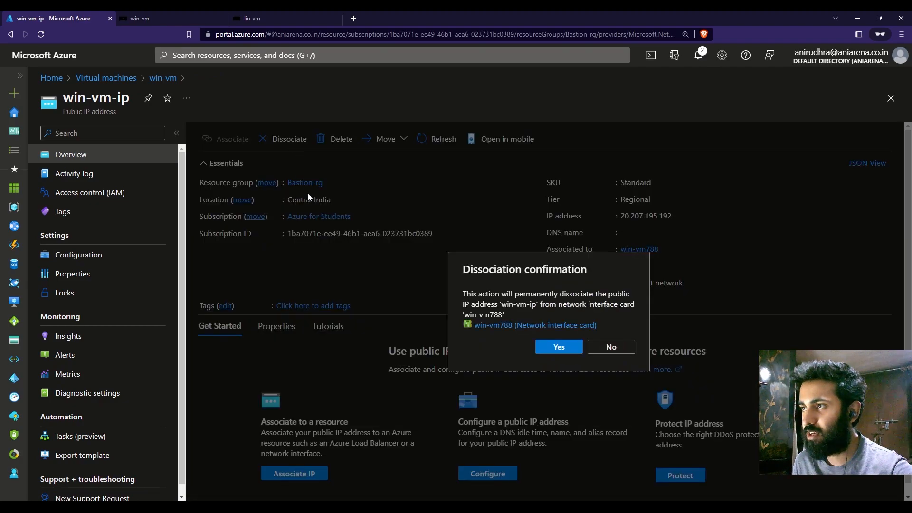
pyautogui.click(559, 346)
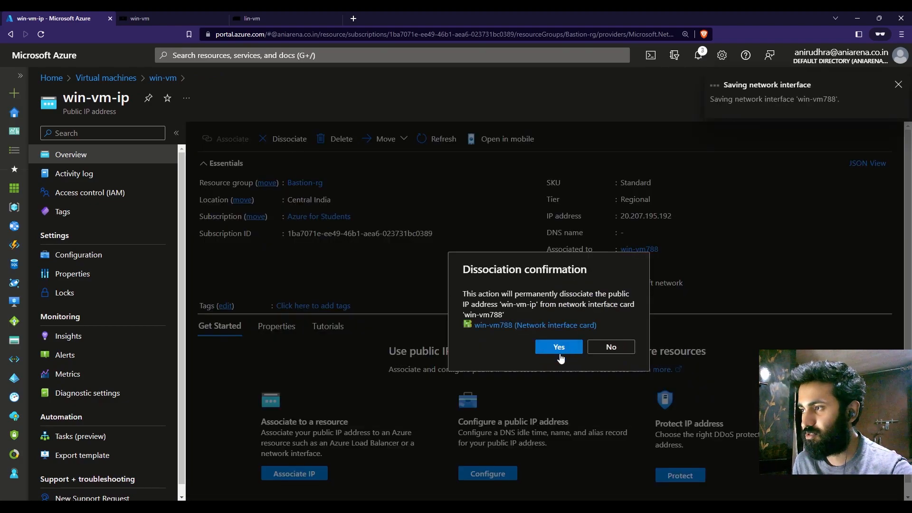
pyautogui.click(899, 85)
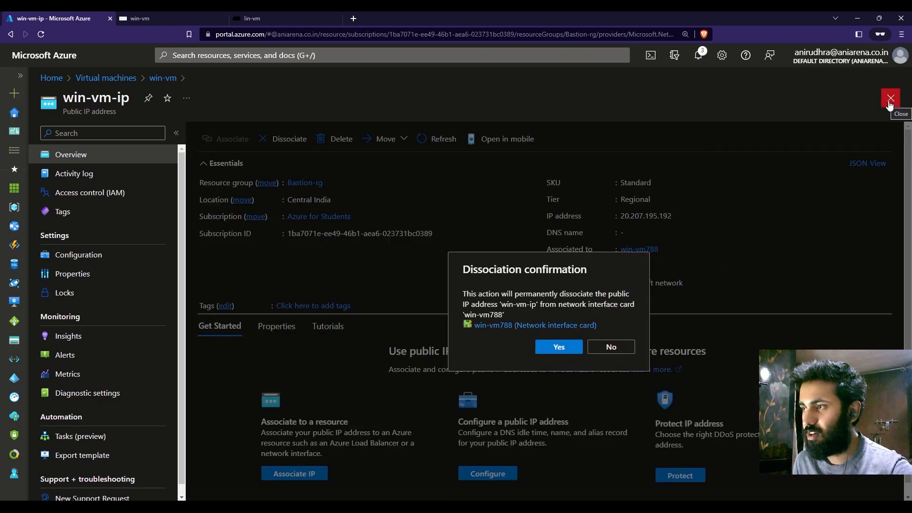
pyautogui.click(890, 98)
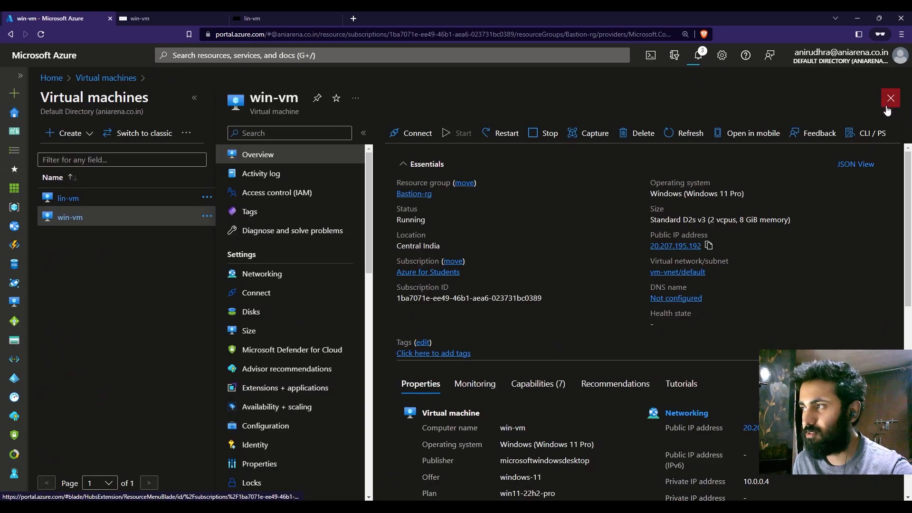
# Step: Check the public IP address on lin-vm's overview and look over the open win-vm and lin-vm Bastion sessions
pyautogui.click(72, 200)
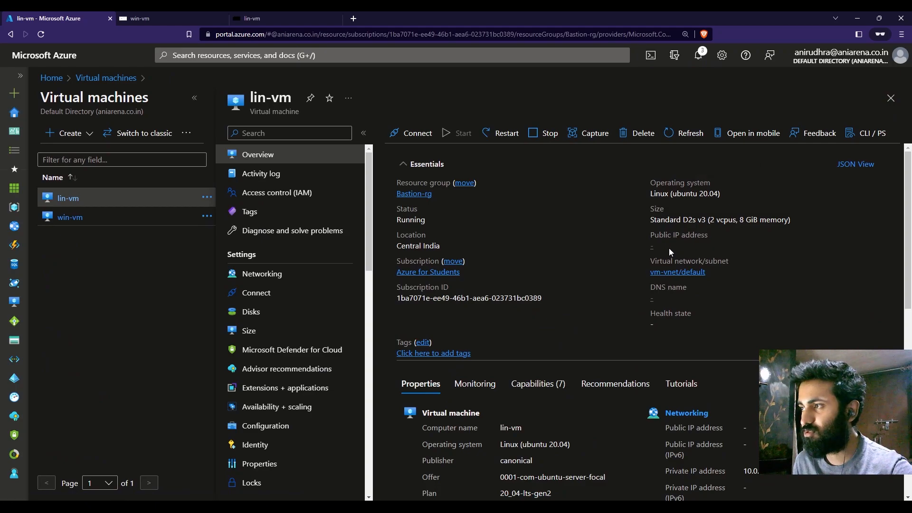
pyautogui.click(141, 18)
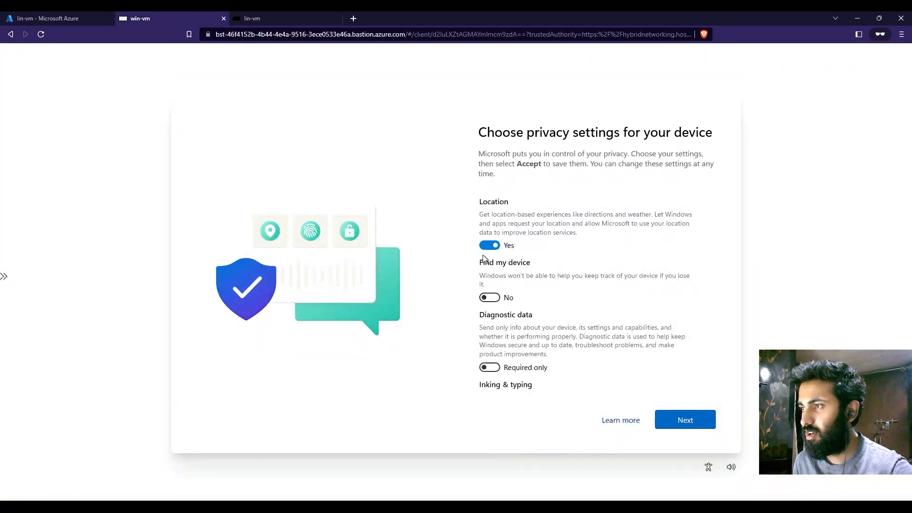
pyautogui.click(261, 15)
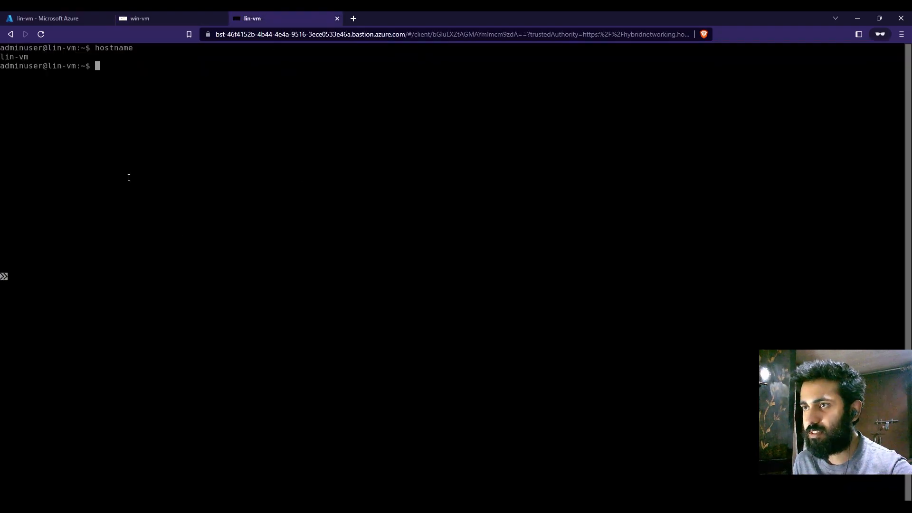
pyautogui.click(148, 20)
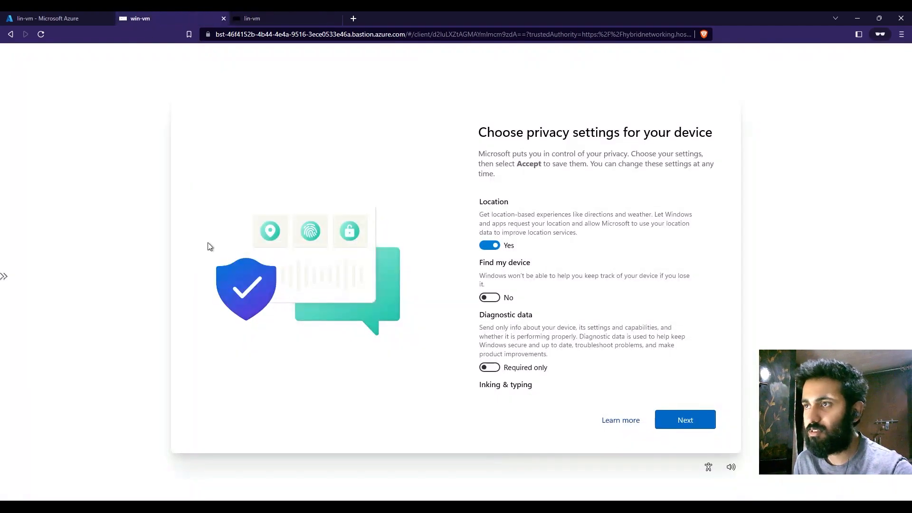
# Step: Complete the device privacy settings in the win-vm session with Location set to No, and allow the Bastion site clipboard access
pyautogui.click(696, 422)
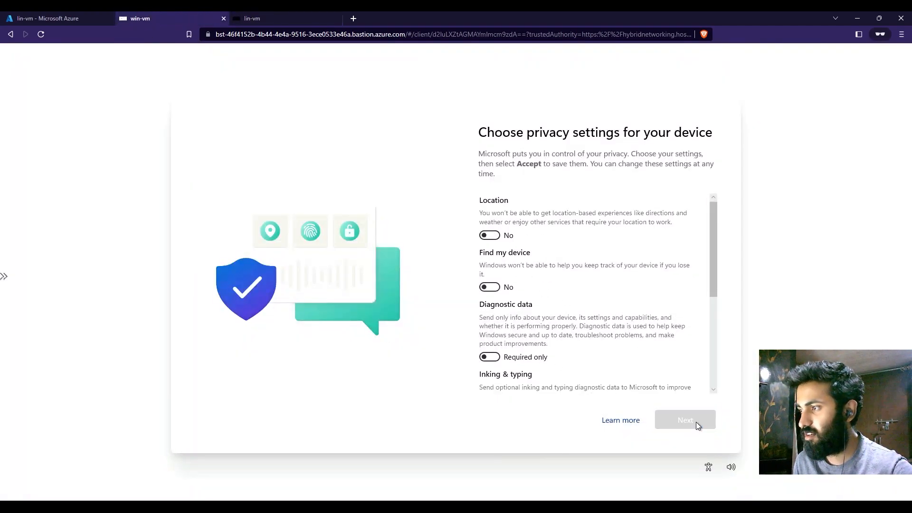
pyautogui.click(697, 422)
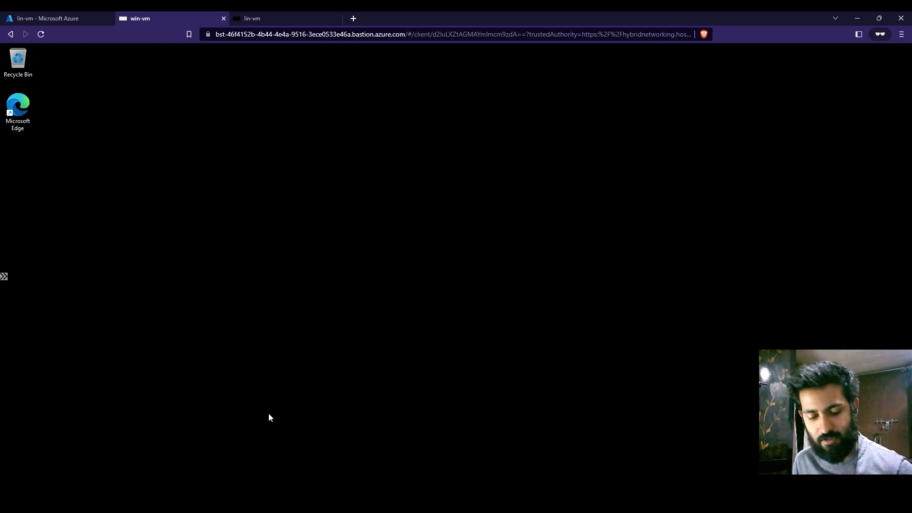
pyautogui.click(79, 153)
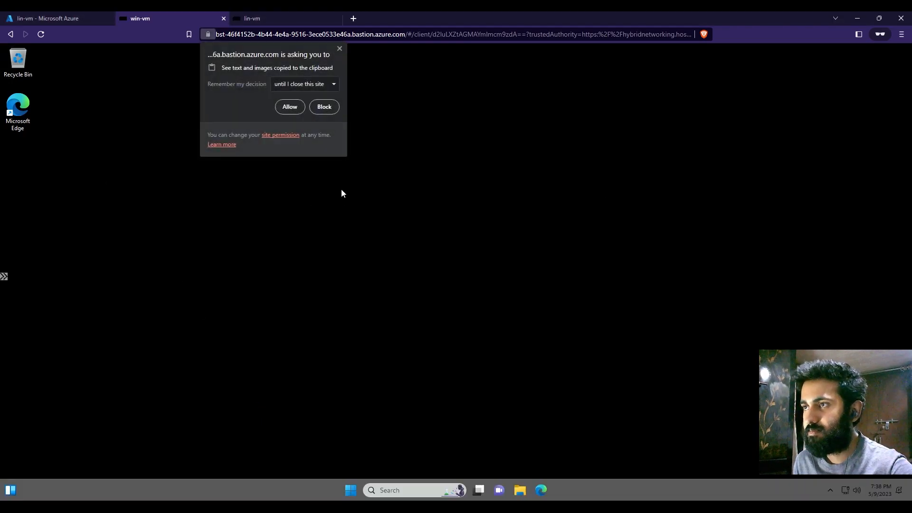
pyautogui.click(339, 48)
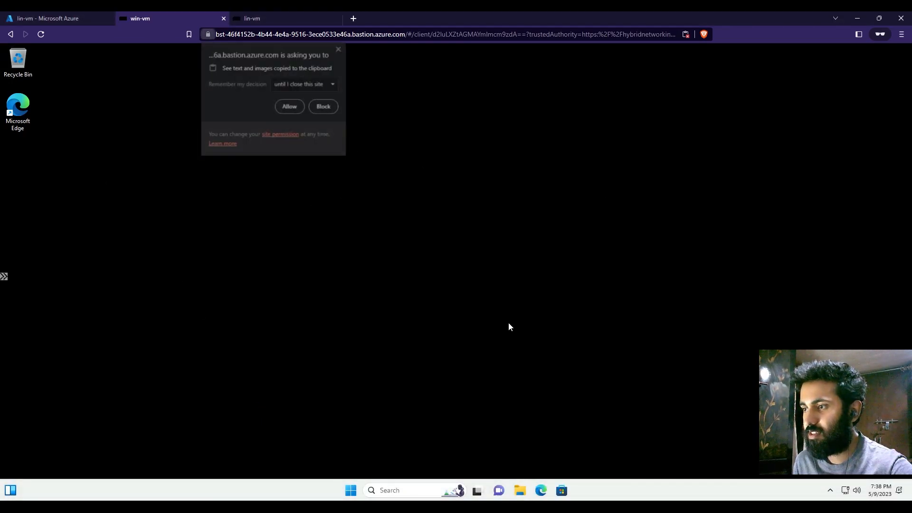
pyautogui.click(293, 111)
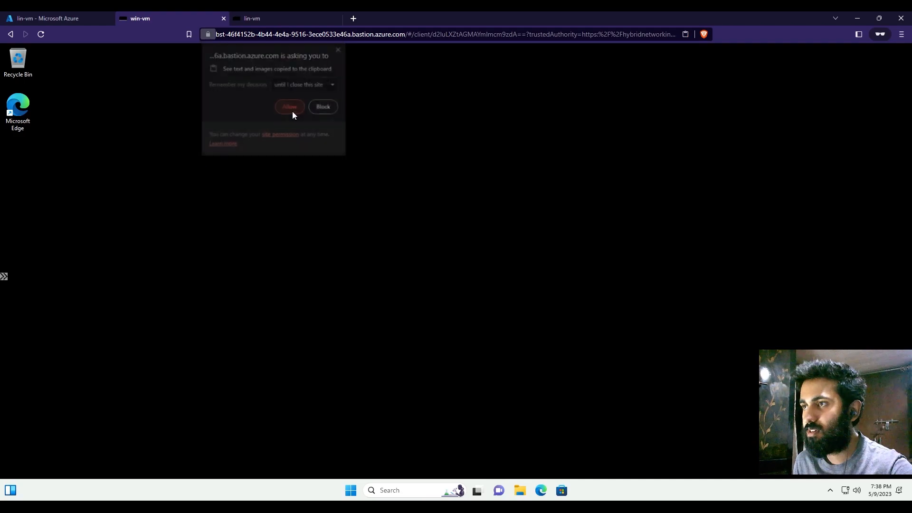
# Step: Open Windows Settings in the win-vm session and move its window toward the centre of the desktop
pyautogui.click(351, 492)
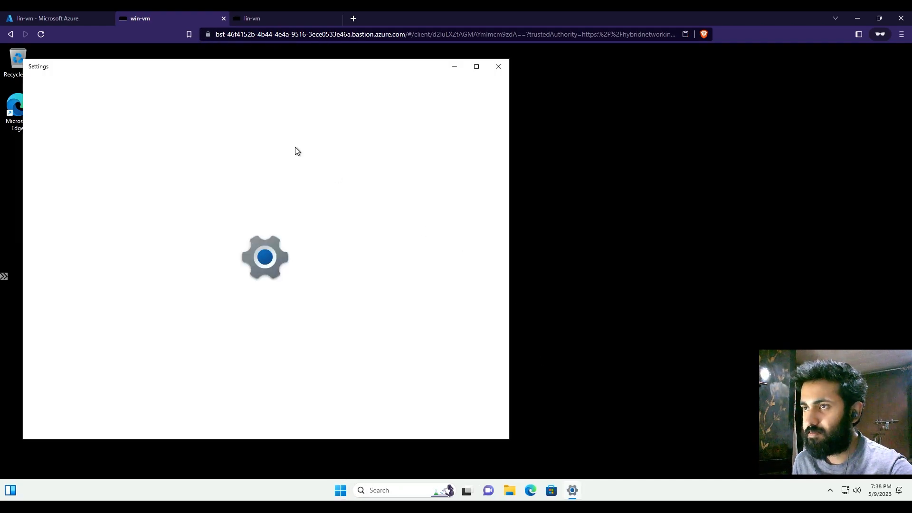
pyautogui.moveTo(227, 71); pyautogui.dragTo(456, 80)
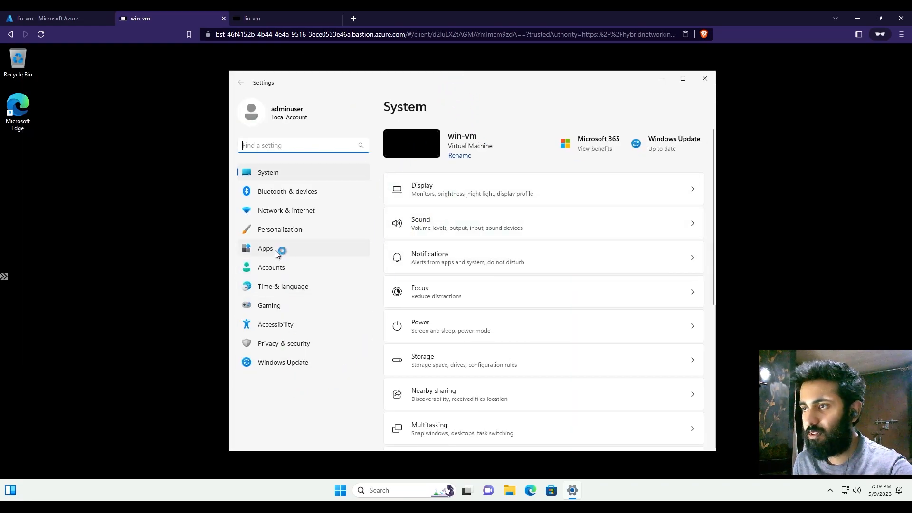
# Step: Check the public IP address on win-vm's overview in the portal and compare it with the open win-vm Bastion session
pyautogui.click(47, 18)
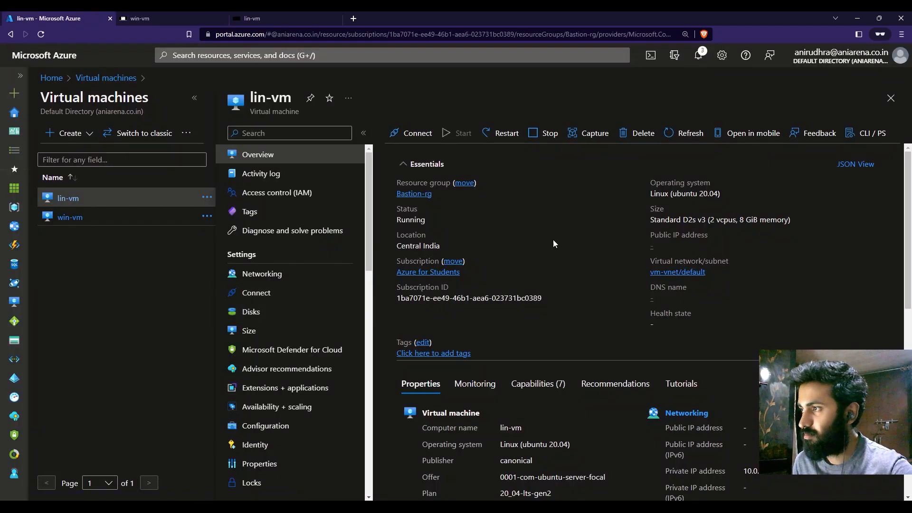
pyautogui.click(79, 218)
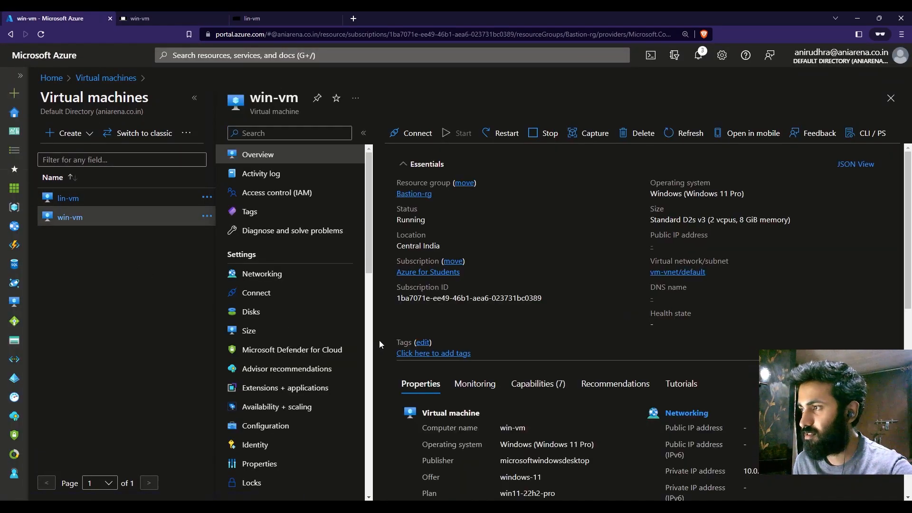
pyautogui.click(271, 16)
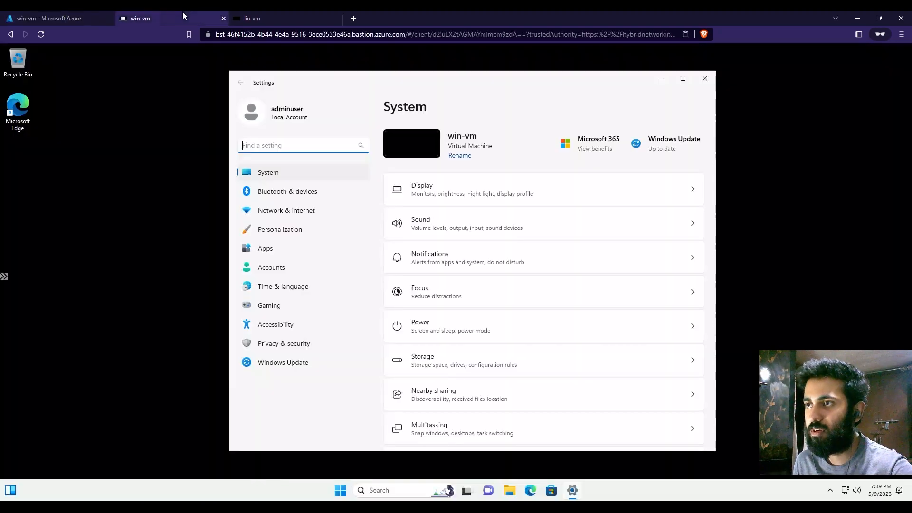
pyautogui.click(142, 18)
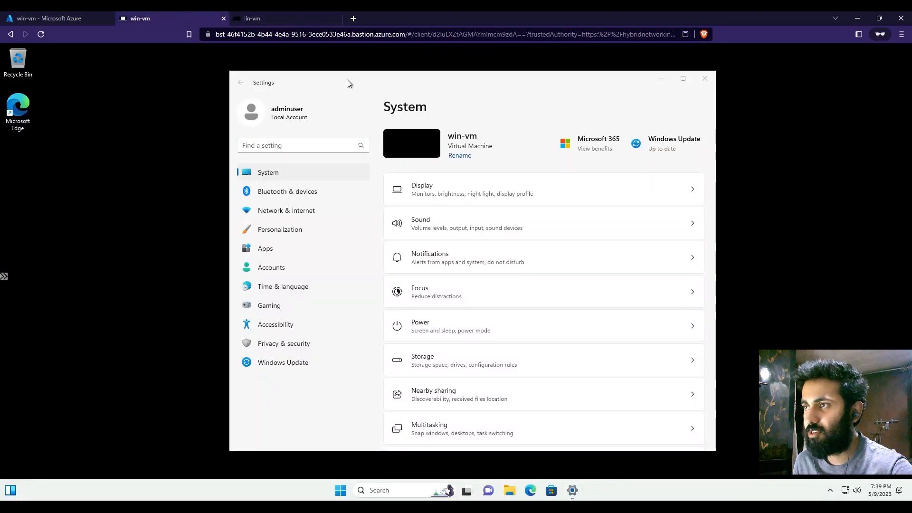
pyautogui.click(22, 16)
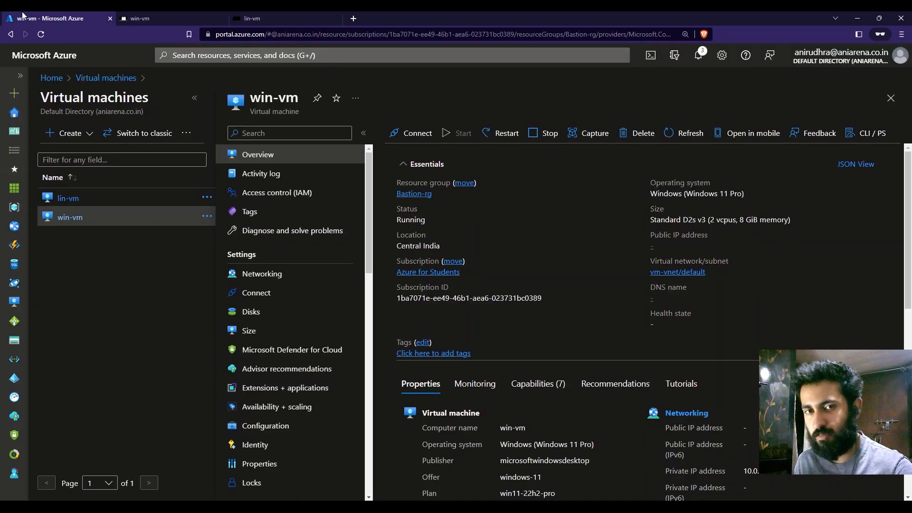
pyautogui.click(147, 17)
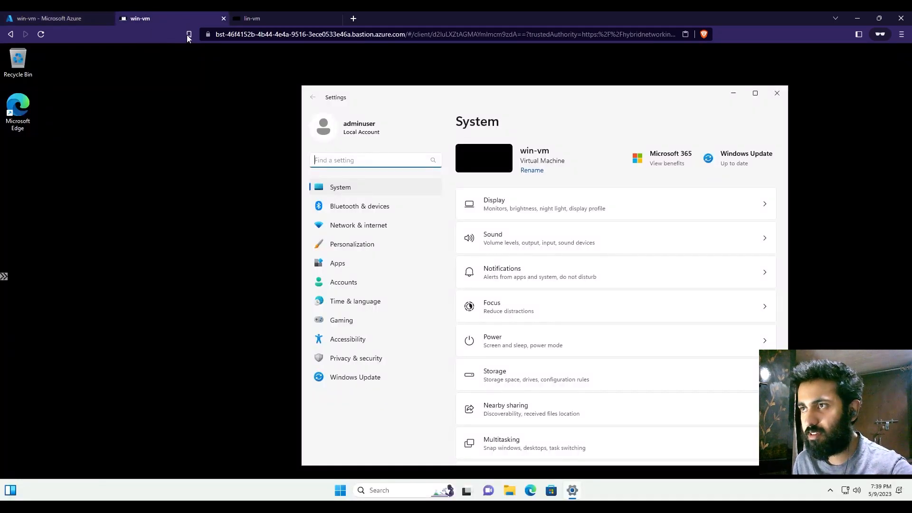
# Step: View the Bastion site's connection and permission details, close them, and shift the Settings window on the win-vm desktop
pyautogui.click(205, 35)
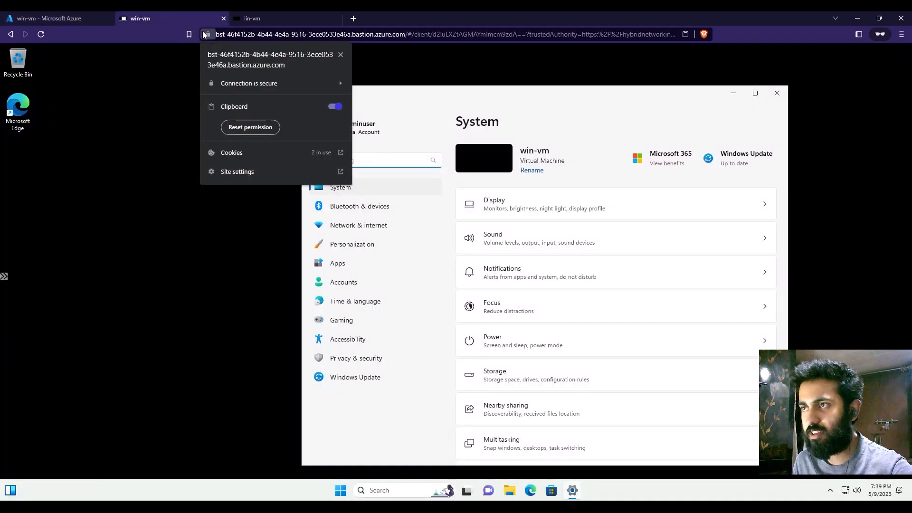
pyautogui.click(123, 210)
pyautogui.moveTo(482, 94); pyautogui.dragTo(437, 77)
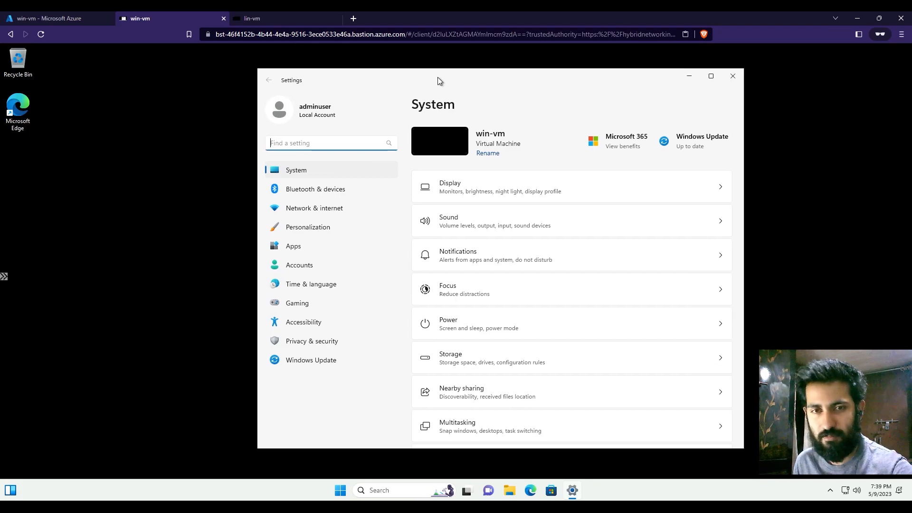
# Step: Return to the Azure portal and open its home page
pyautogui.click(56, 18)
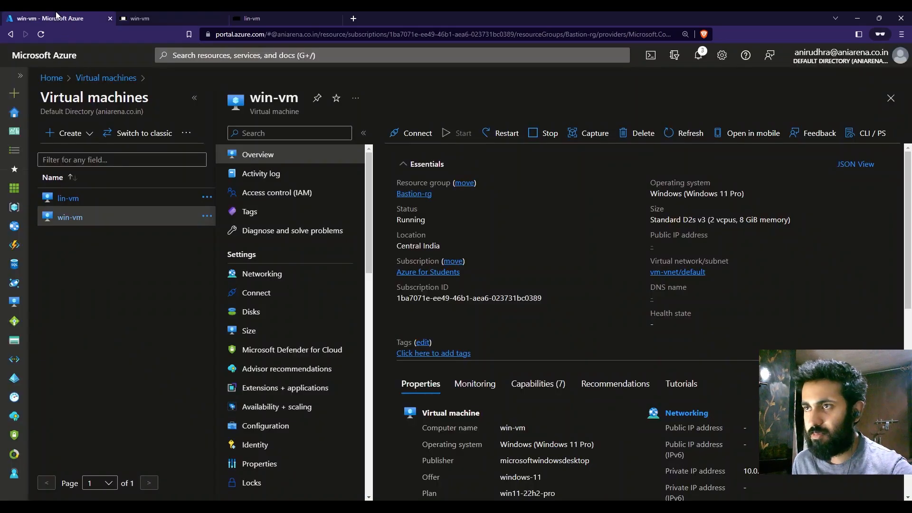
pyautogui.click(44, 55)
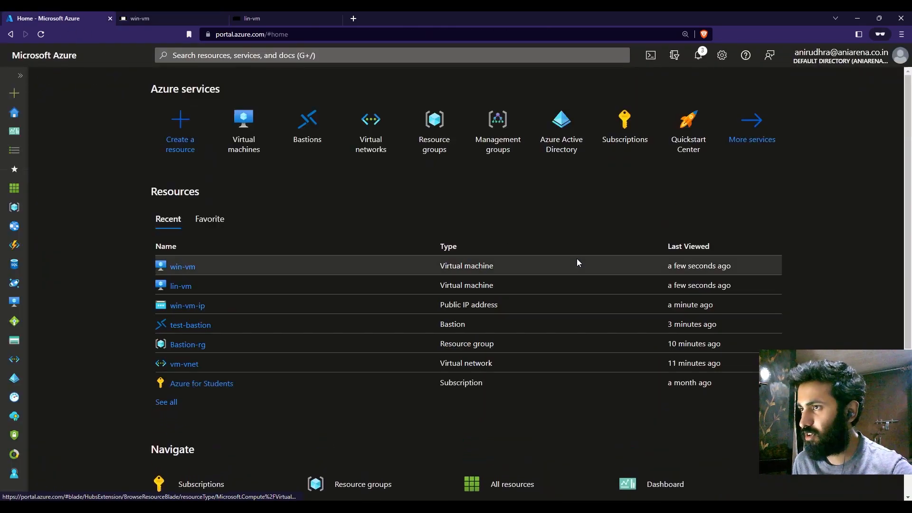